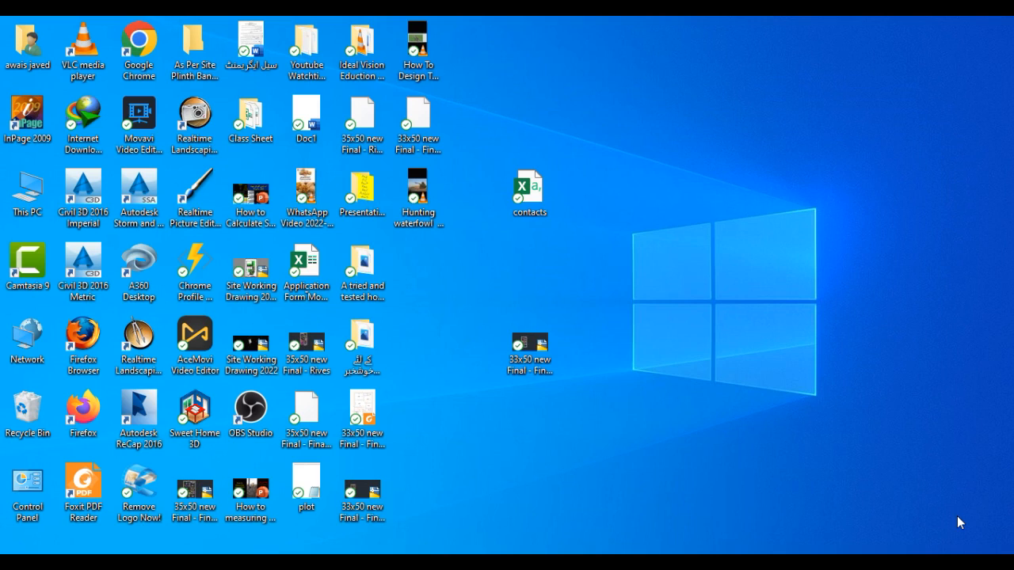
Open the desktop drawing "33x50 new Final - Final 26-10-2022 - Copy" in Civil 3D and examine the house floor plan.
{"action": "double_click", "coordinate": [530, 345]}
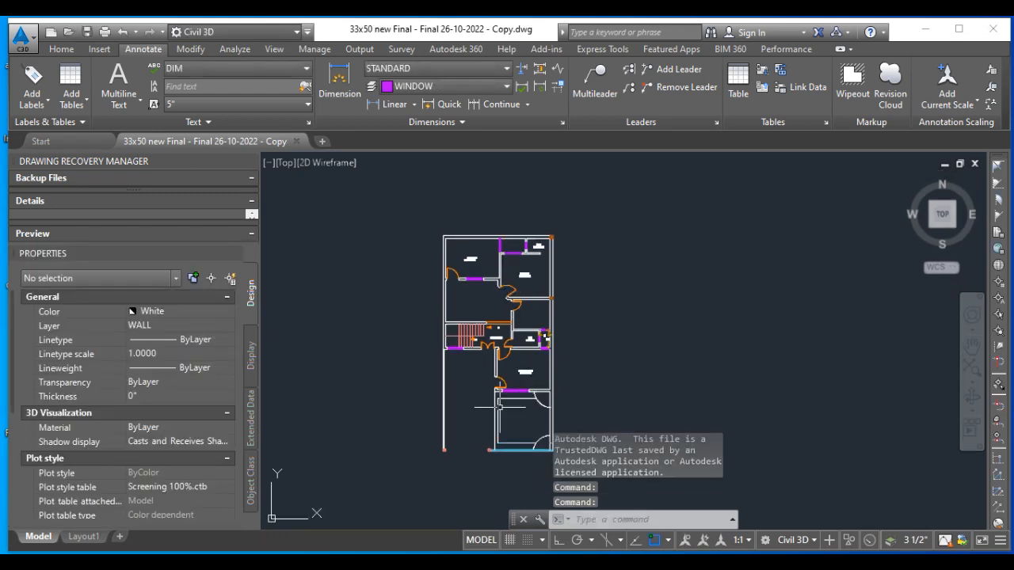
{"action": "scroll", "coordinate": [521, 269], "scroll_direction": "down", "scroll_amount": 2}
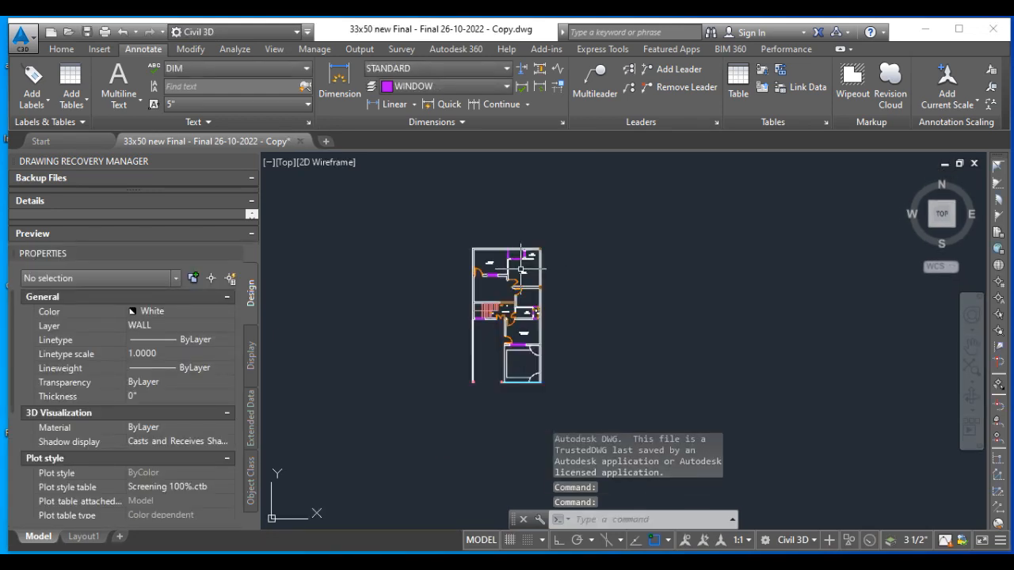
{"action": "scroll", "coordinate": [485, 344], "scroll_direction": "up", "scroll_amount": 4}
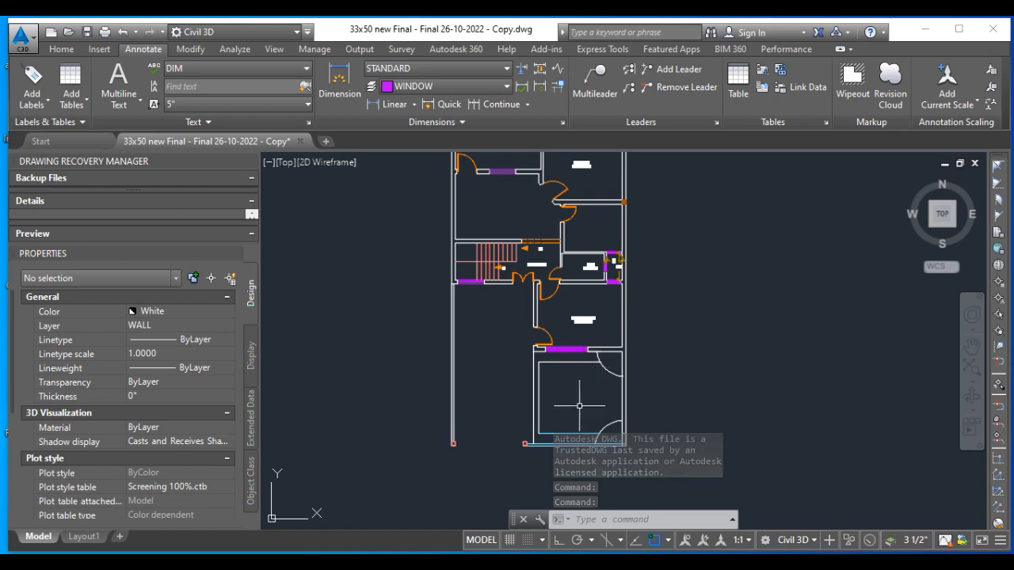
{"action": "scroll", "coordinate": [578, 400], "scroll_direction": "up", "scroll_amount": 2}
{"action": "scroll", "coordinate": [502, 300], "scroll_direction": "down", "scroll_amount": 3}
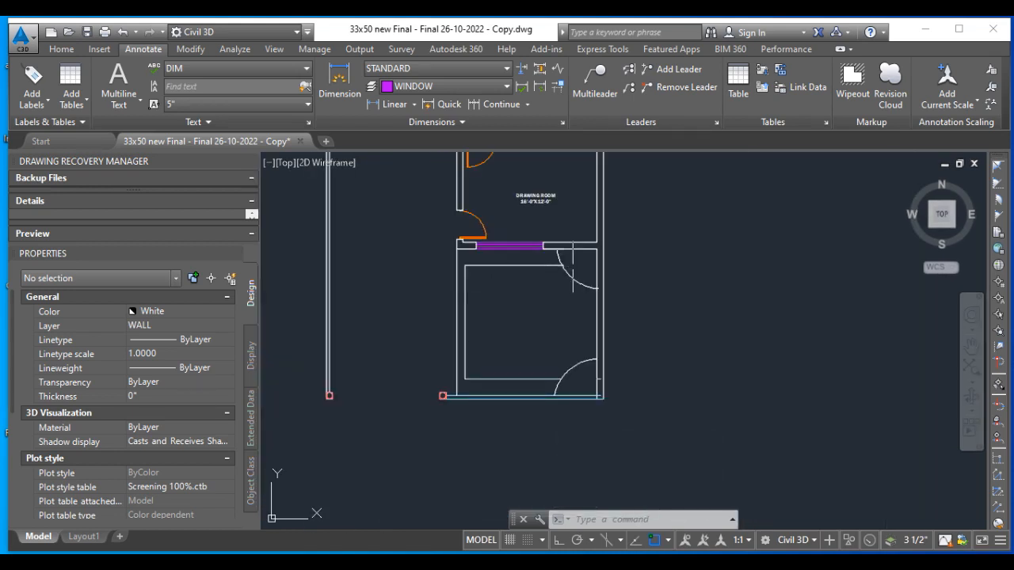
{"action": "scroll", "coordinate": [500, 333], "scroll_direction": "down", "scroll_amount": 4}
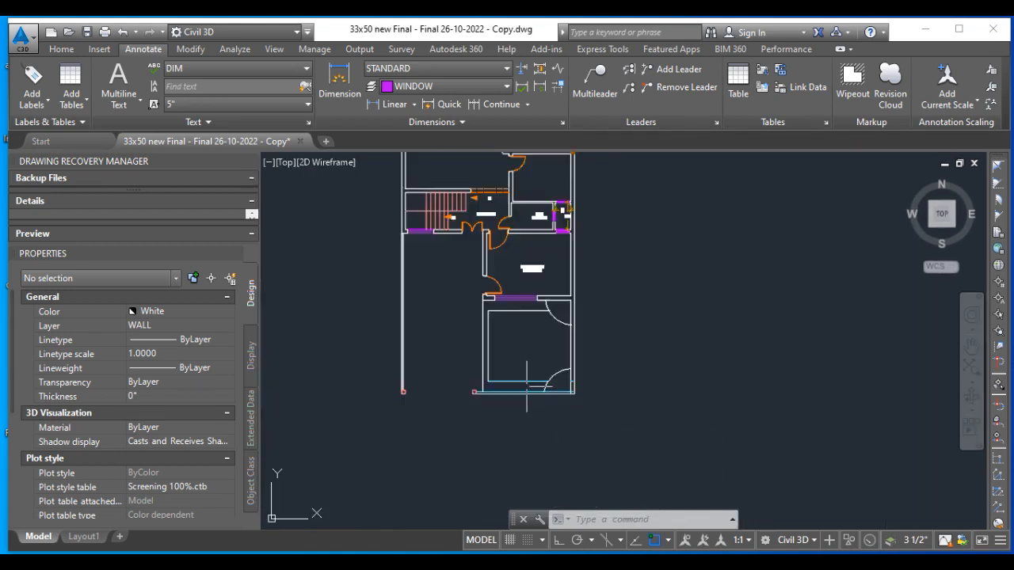
{"action": "scroll", "coordinate": [496, 300], "scroll_direction": "up", "scroll_amount": 3}
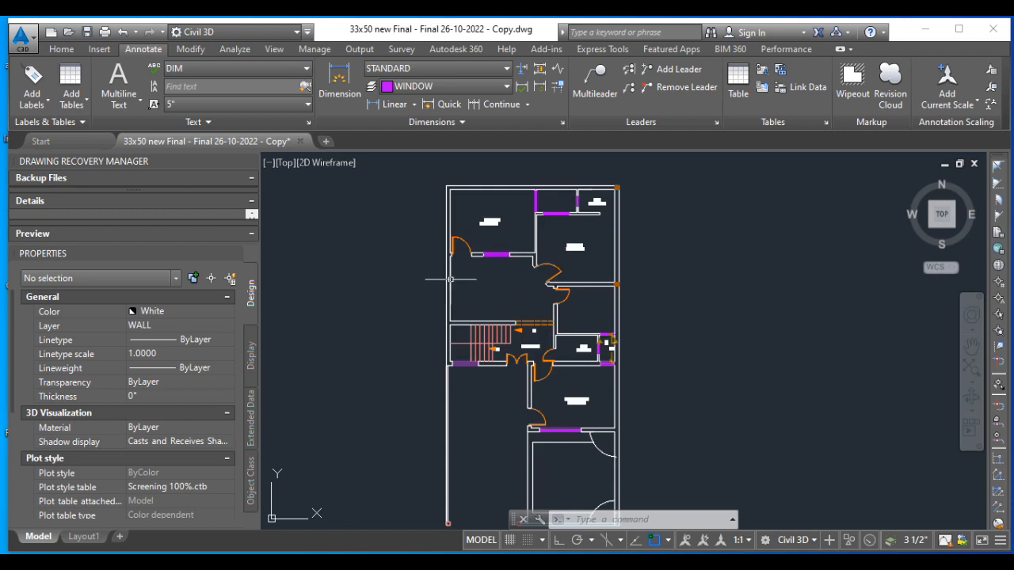
Dimension the overall width of the house plan between the outer corners of the rear wall behind the bedrooms.
{"action": "left_click", "coordinate": [343, 75]}
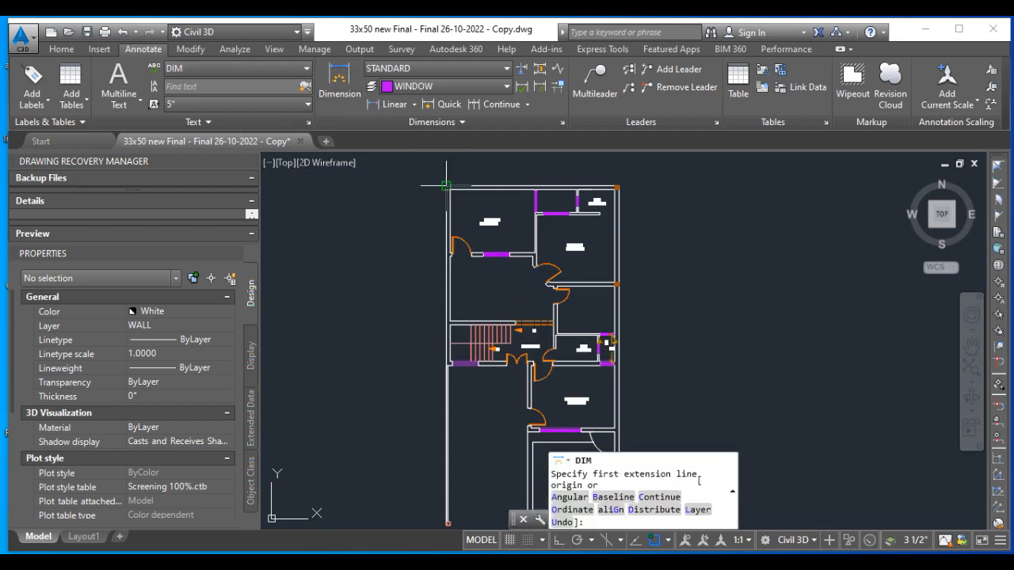
{"action": "left_click", "coordinate": [448, 187]}
{"action": "scroll", "coordinate": [613, 188], "scroll_direction": "up", "scroll_amount": 5}
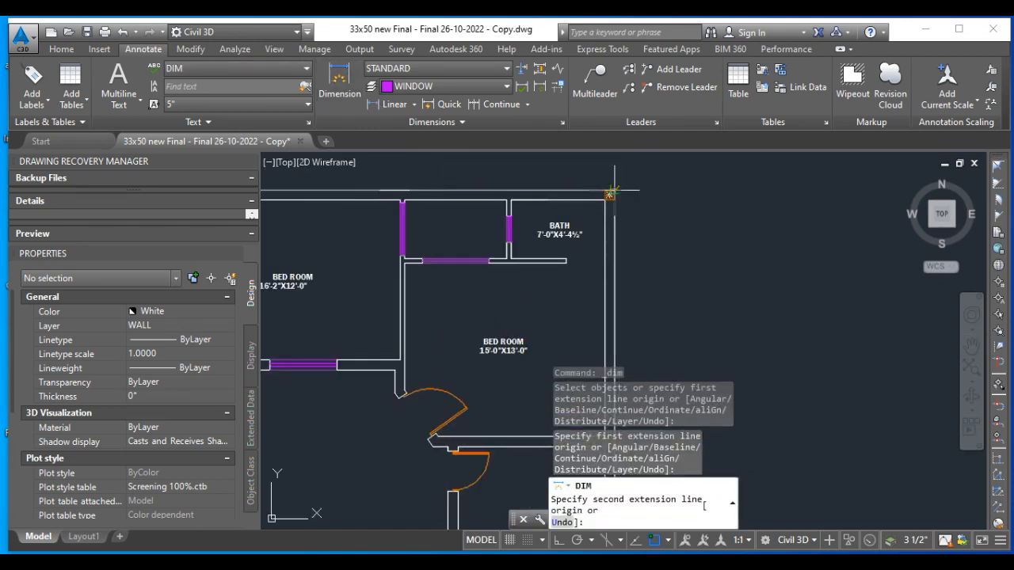
{"action": "left_click", "coordinate": [617, 187]}
{"action": "left_click", "coordinate": [609, 177]}
{"action": "key", "text": "Return"}
Dimension the overall length of the plan along the outer side wall, from the bath corner to the front corner, and inspect the dimension.
{"action": "left_click", "coordinate": [348, 90]}
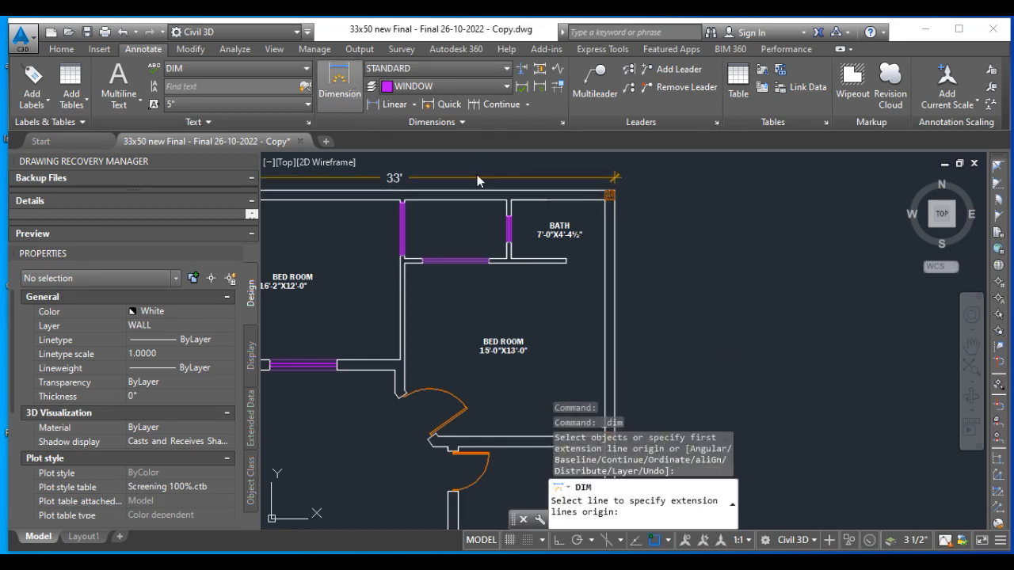
{"action": "left_click", "coordinate": [617, 189]}
{"action": "scroll", "coordinate": [642, 238], "scroll_direction": "down", "scroll_amount": 6}
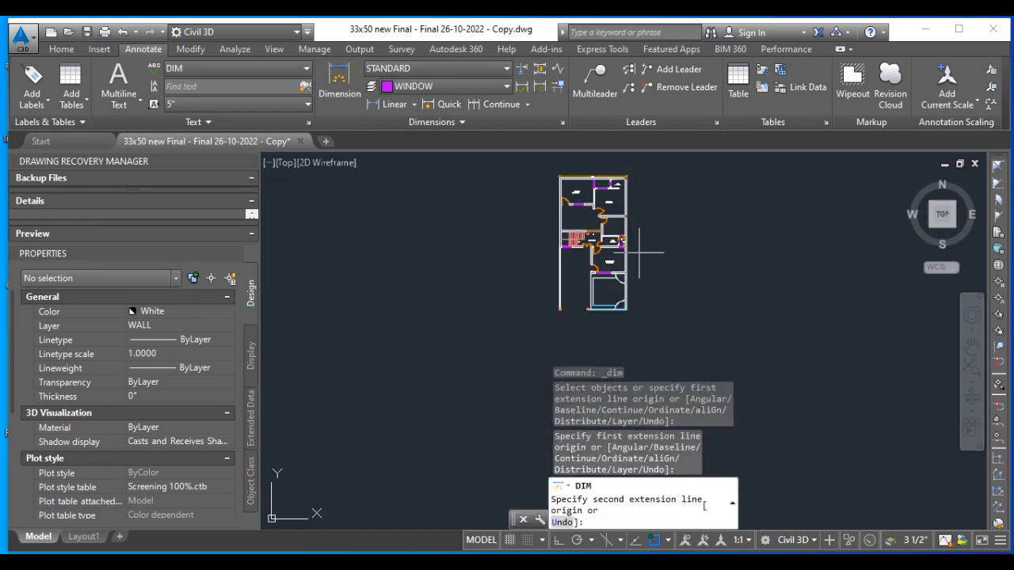
{"action": "scroll", "coordinate": [631, 310], "scroll_direction": "up", "scroll_amount": 5}
{"action": "left_click", "coordinate": [635, 304]}
{"action": "left_click", "coordinate": [654, 301]}
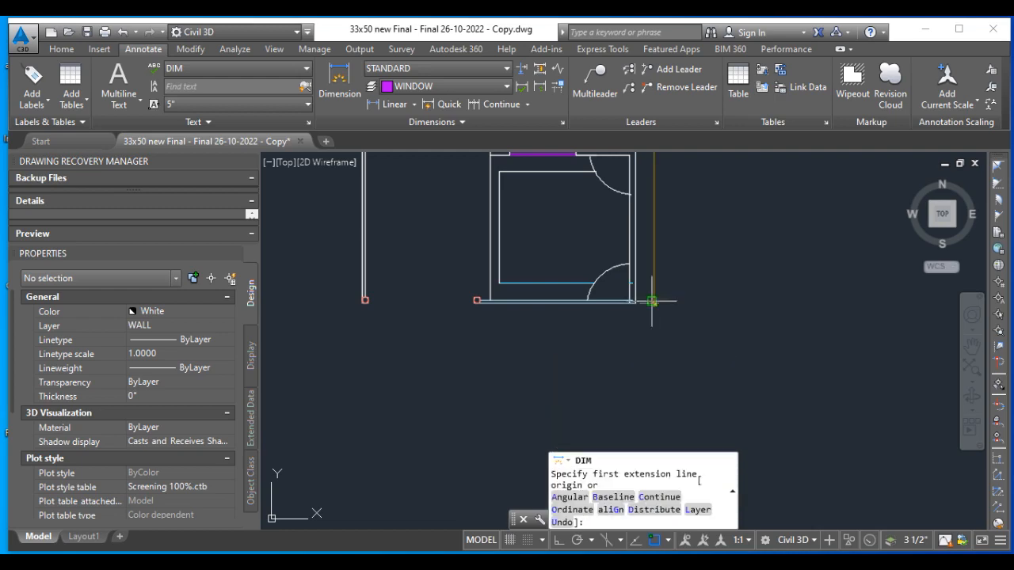
{"action": "scroll", "coordinate": [616, 321], "scroll_direction": "down", "scroll_amount": 6}
{"action": "scroll", "coordinate": [616, 320], "scroll_direction": "up", "scroll_amount": 10}
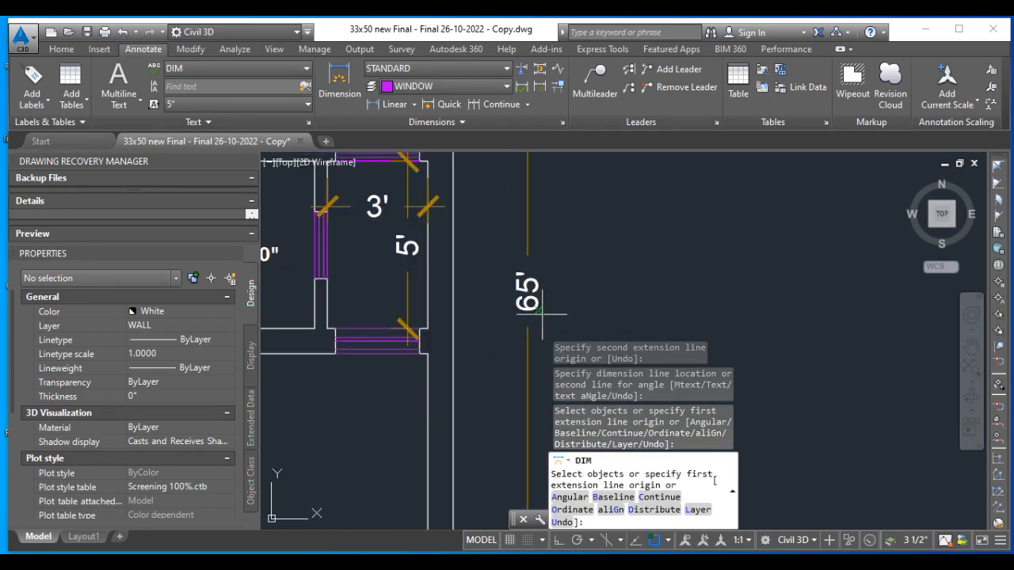
{"action": "scroll", "coordinate": [552, 301], "scroll_direction": "down", "scroll_amount": 5}
{"action": "scroll", "coordinate": [552, 301], "scroll_direction": "down", "scroll_amount": 5}
{"action": "scroll", "coordinate": [556, 251], "scroll_direction": "up", "scroll_amount": 5}
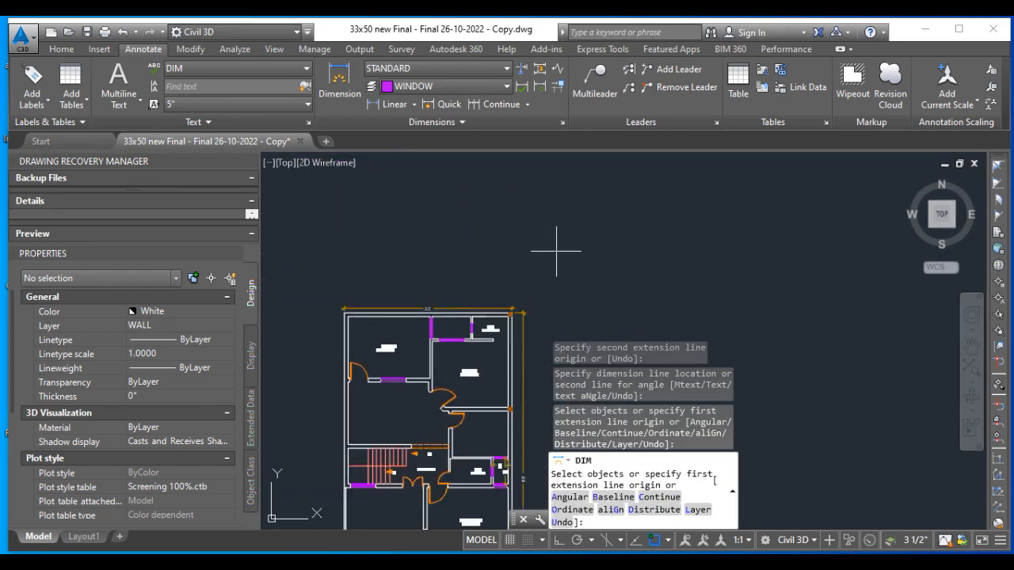
{"action": "key", "text": "Escape"}
Erase the overall width and length dimensions from the plan.
{"action": "scroll", "coordinate": [530, 316], "scroll_direction": "up", "scroll_amount": 5}
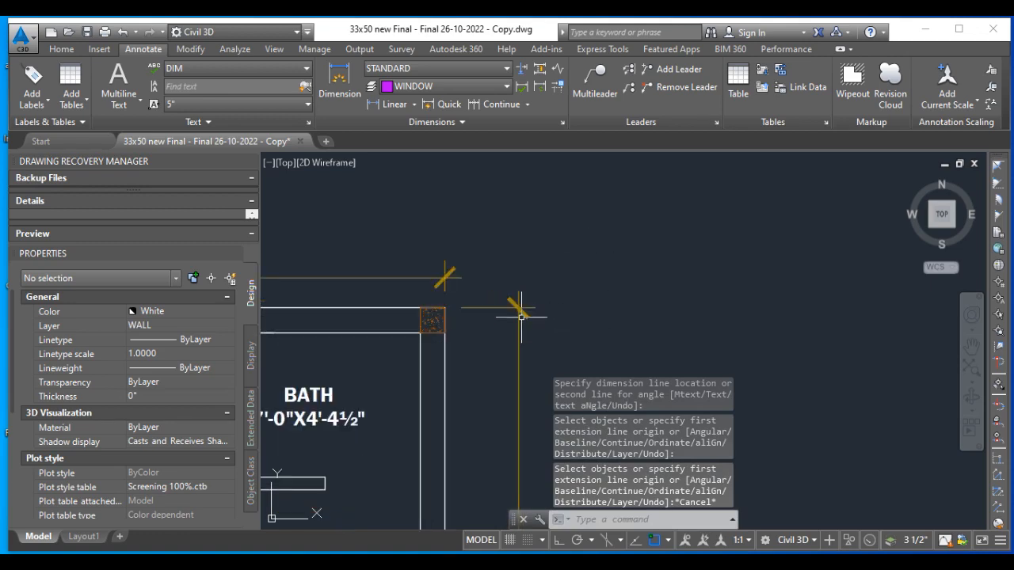
{"action": "left_click", "coordinate": [523, 245]}
{"action": "left_click", "coordinate": [449, 310]}
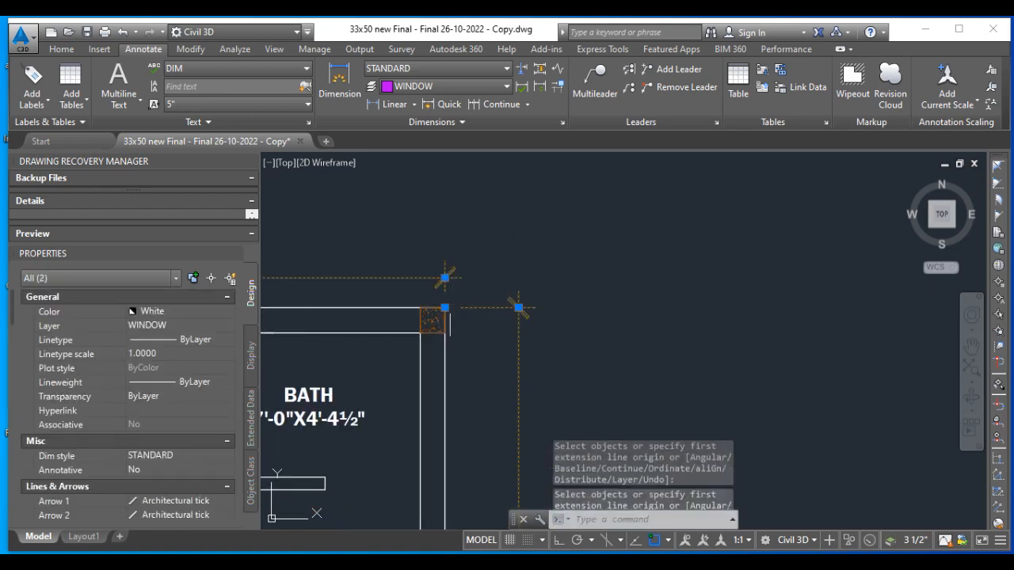
{"action": "key", "text": "Delete"}
{"action": "scroll", "coordinate": [516, 272], "scroll_direction": "down", "scroll_amount": 5}
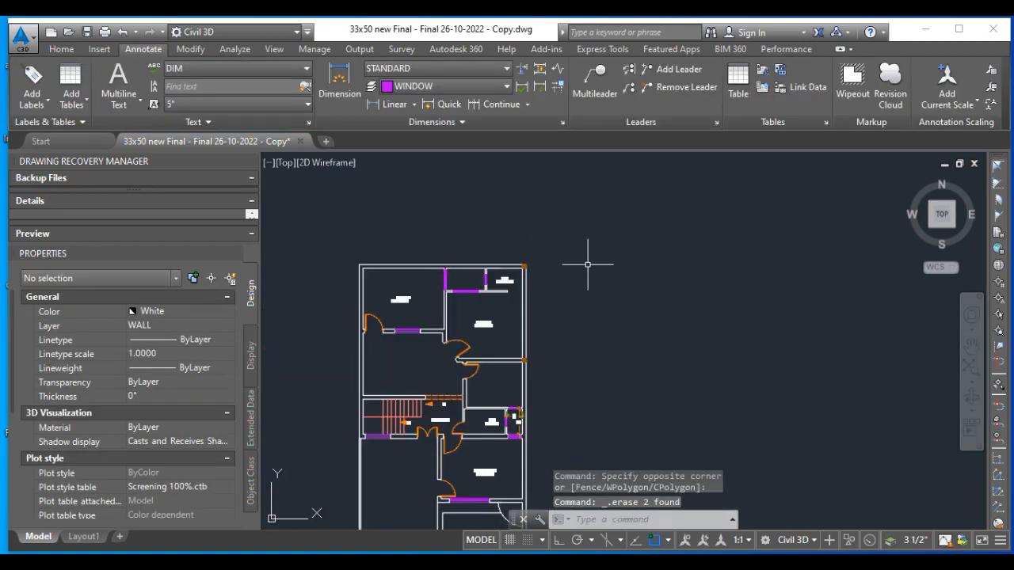
Close Civil 3D without saving the changes to the drawing.
{"action": "scroll", "coordinate": [510, 338], "scroll_direction": "up", "scroll_amount": 2}
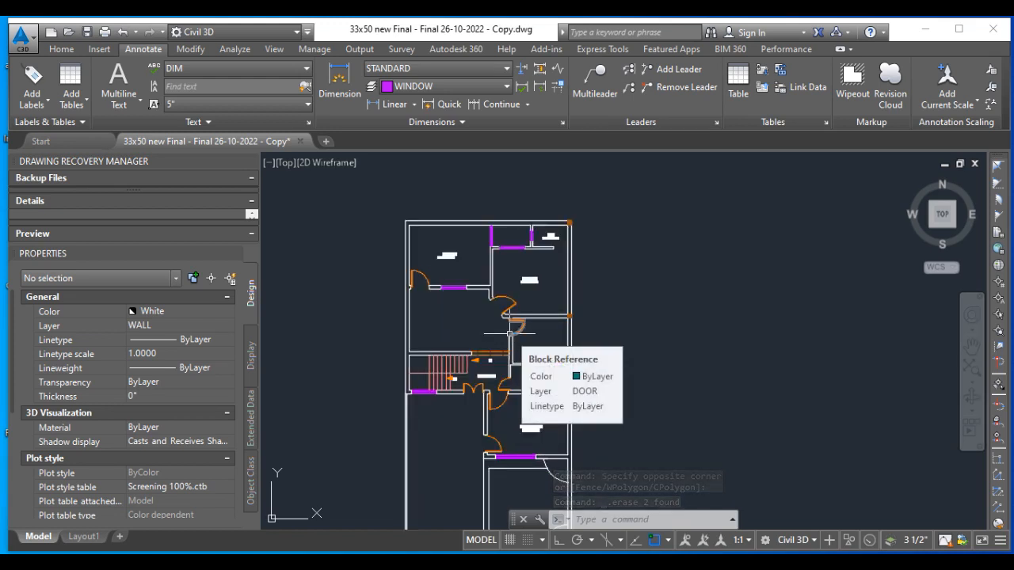
{"action": "left_click", "coordinate": [992, 29]}
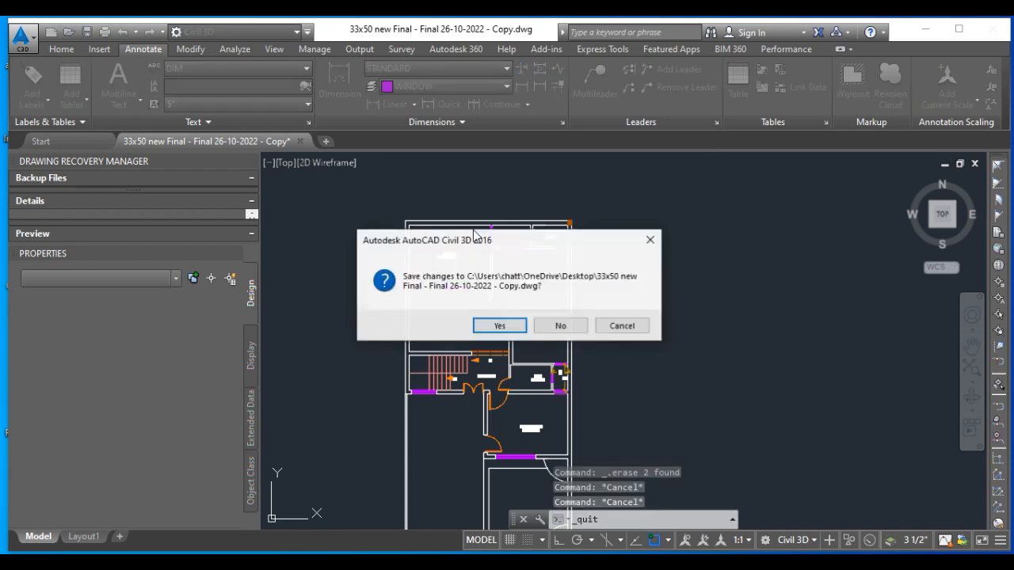
{"action": "left_click", "coordinate": [556, 325]}
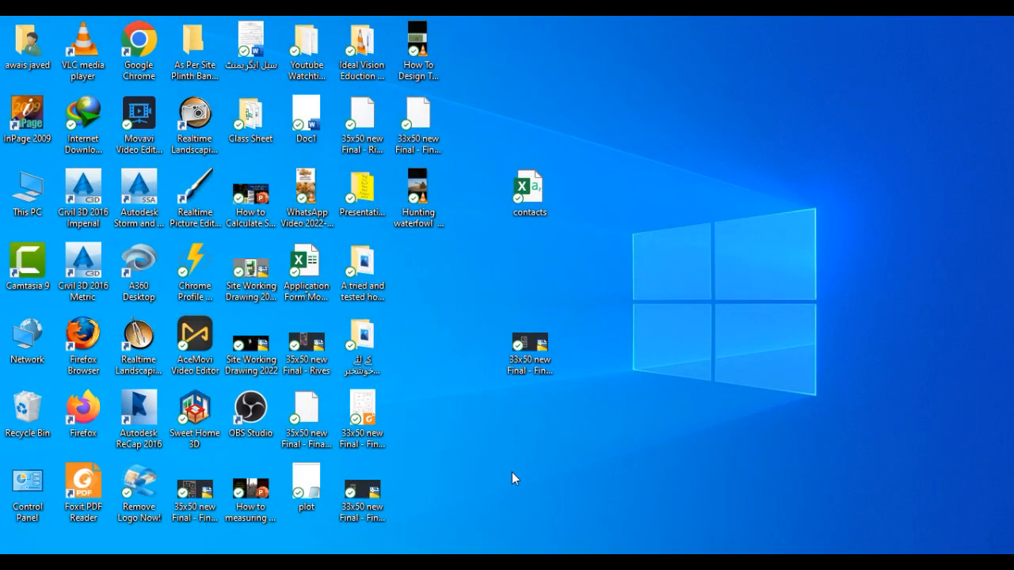
Switch to Realtime Landscaping Architect with a blank design and start importing a CAD drawing (dwg, dxf, pdf).
{"action": "double_click", "coordinate": [141, 339]}
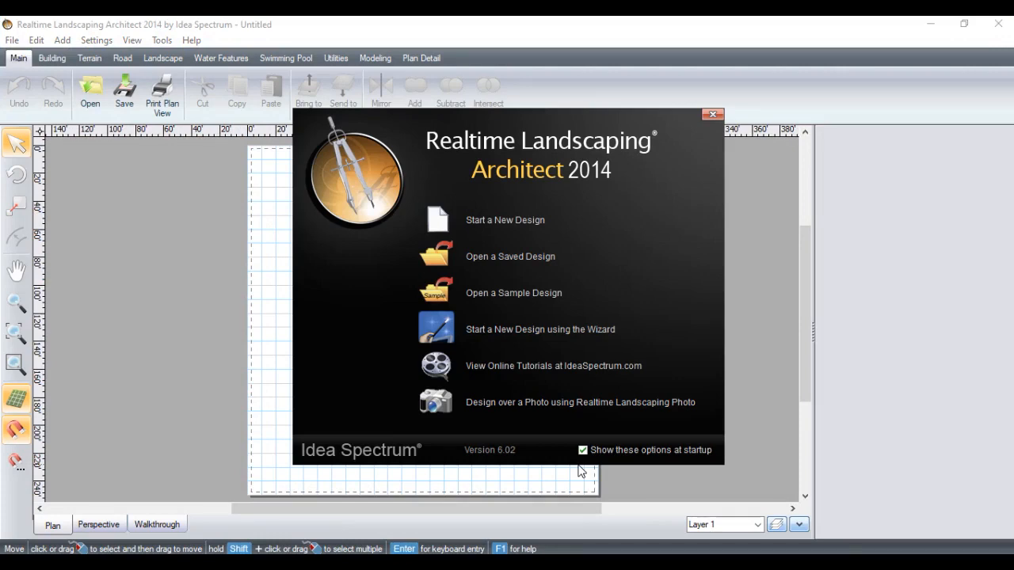
{"action": "left_click", "coordinate": [711, 115]}
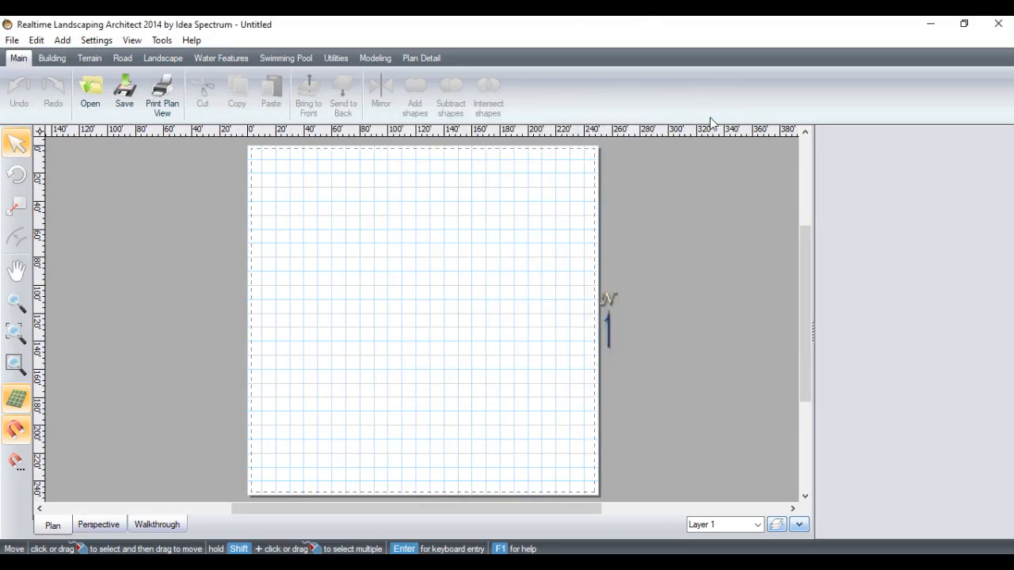
{"action": "left_click", "coordinate": [11, 40]}
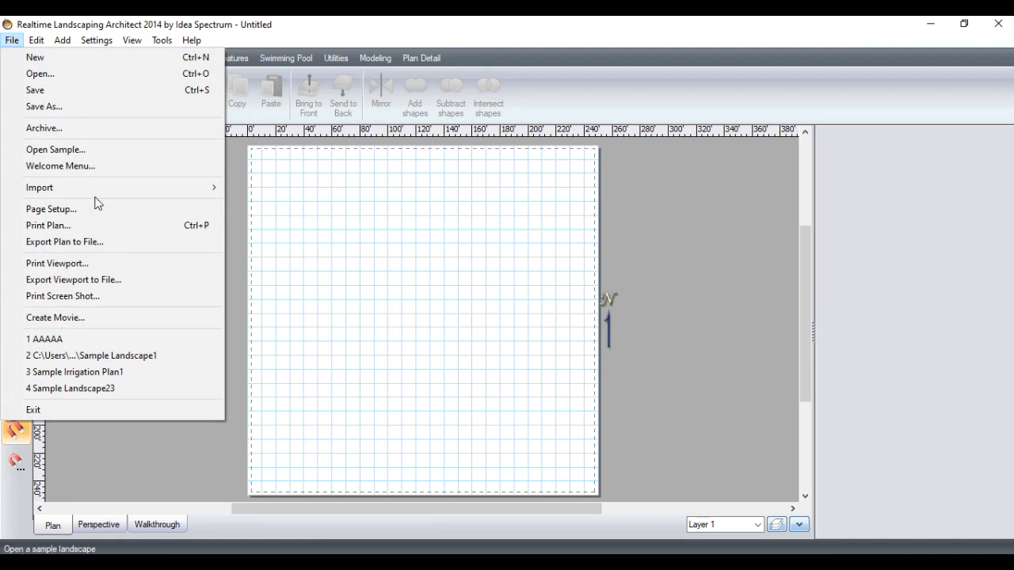
{"action": "mouse_move", "coordinate": [61, 190]}
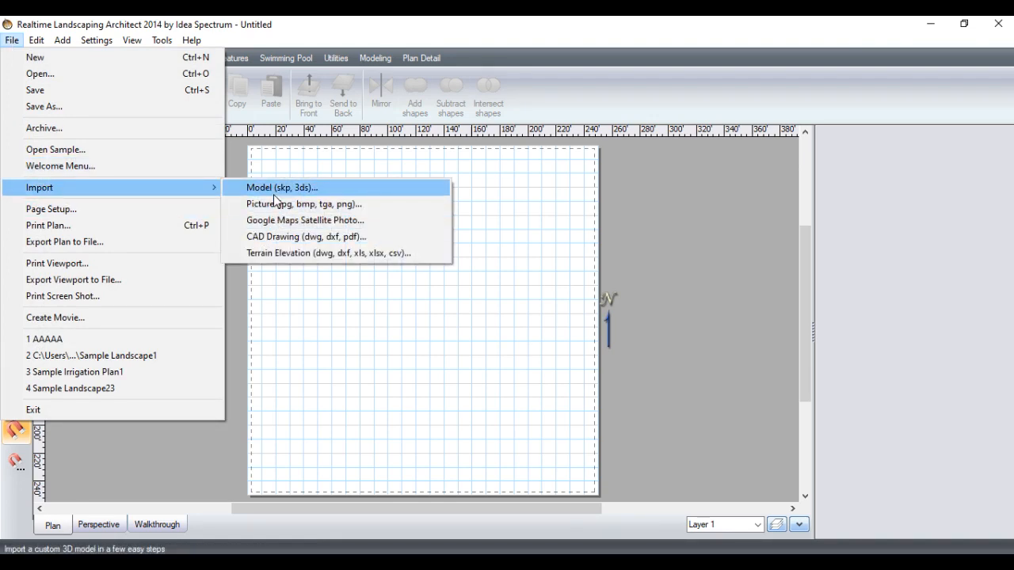
{"action": "left_click", "coordinate": [285, 238]}
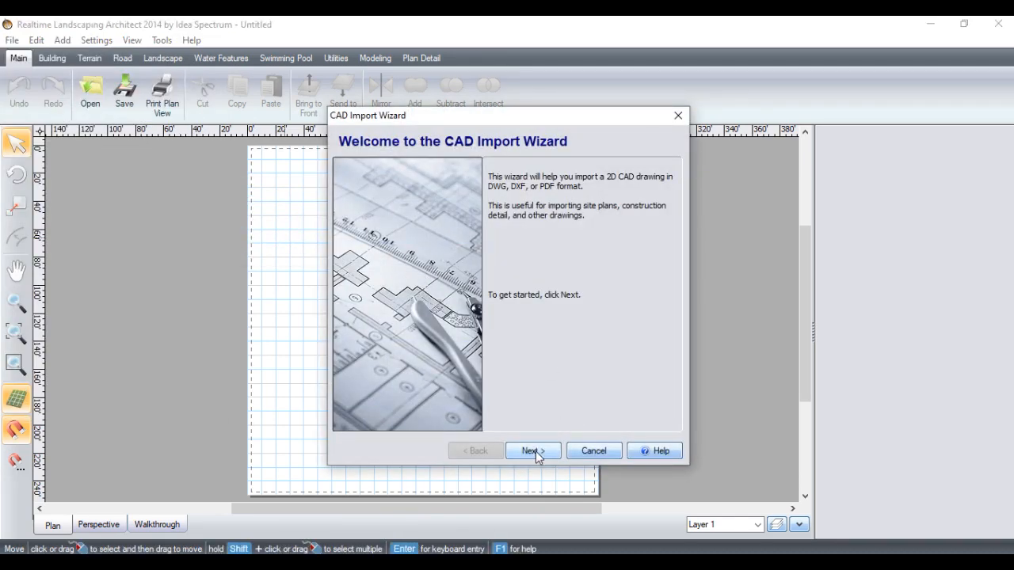
Choose the Desktop file "33x50 new Final - Final 26-10-2022 - Copy" as the drawing to import.
{"action": "left_click", "coordinate": [535, 451]}
{"action": "left_click", "coordinate": [392, 419]}
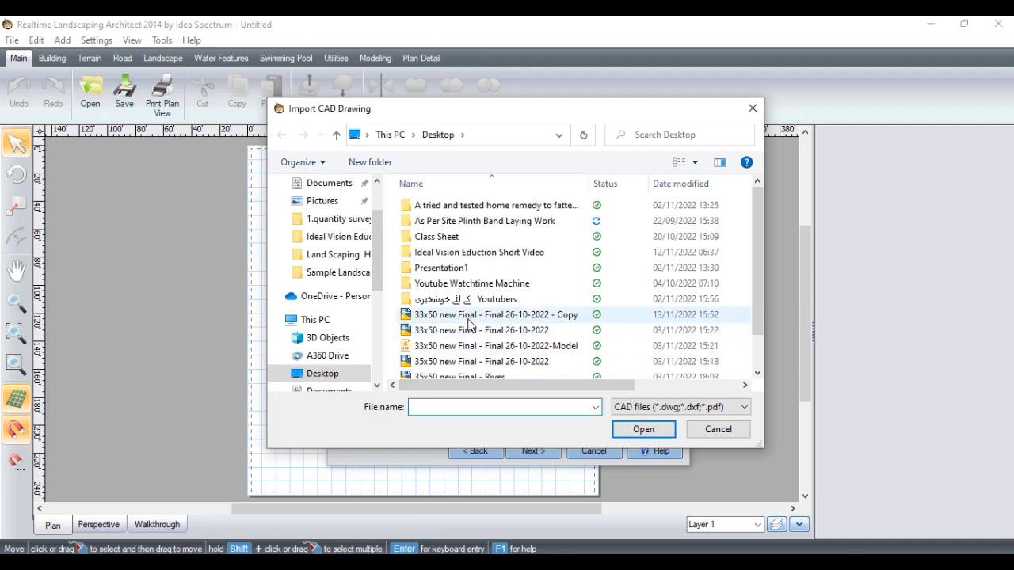
{"action": "left_click", "coordinate": [495, 314]}
{"action": "left_click", "coordinate": [642, 431]}
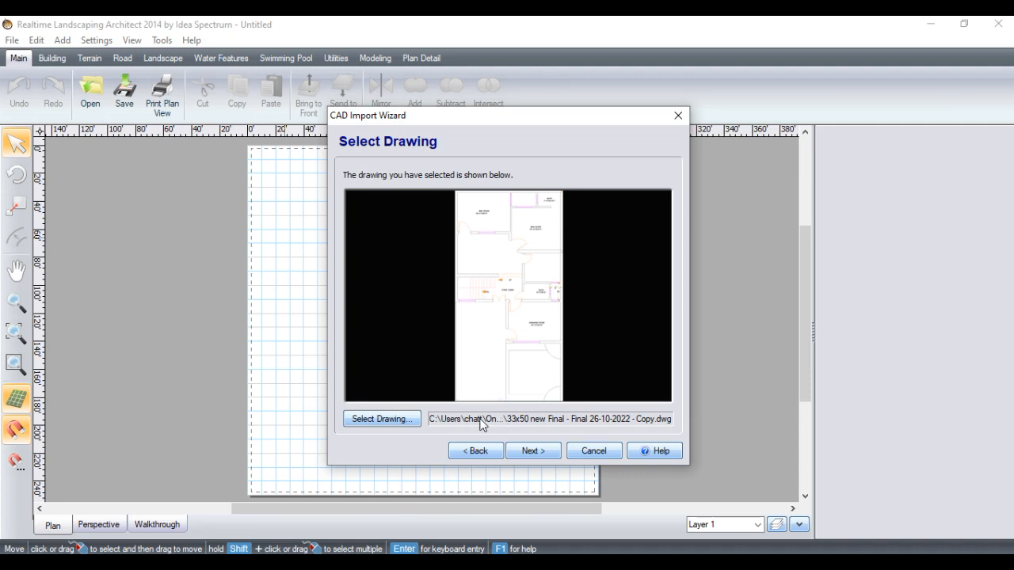
{"action": "left_click", "coordinate": [526, 451]}
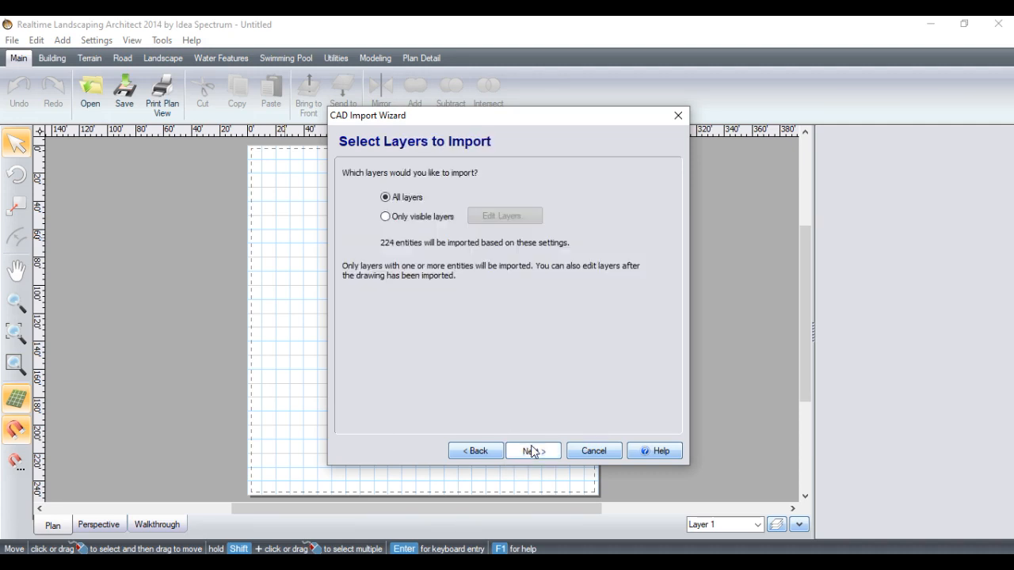
Review the list of visible layers without changing it, and set the import to include all layers.
{"action": "left_click", "coordinate": [386, 217]}
{"action": "left_click", "coordinate": [505, 215]}
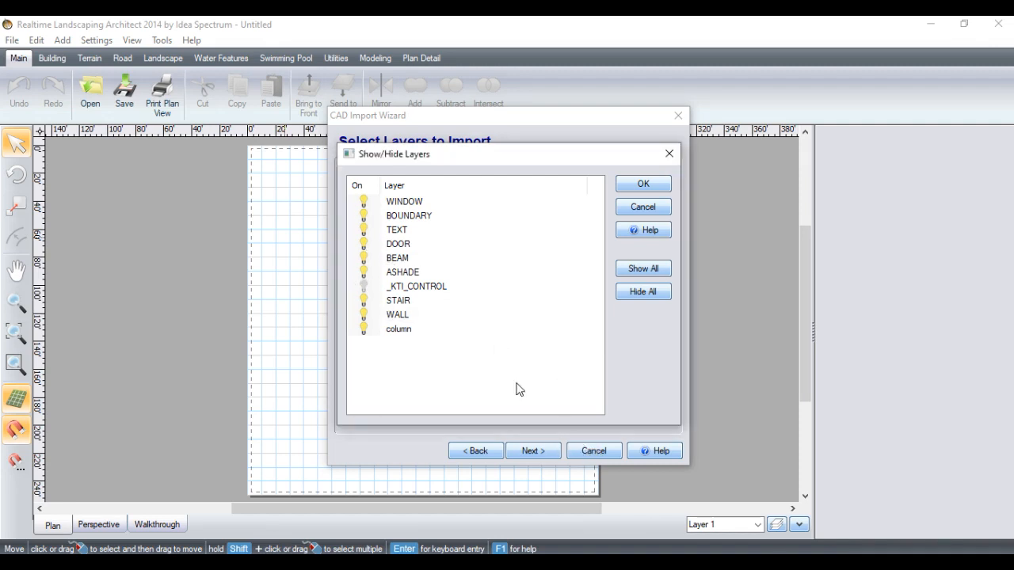
{"action": "left_click", "coordinate": [643, 207]}
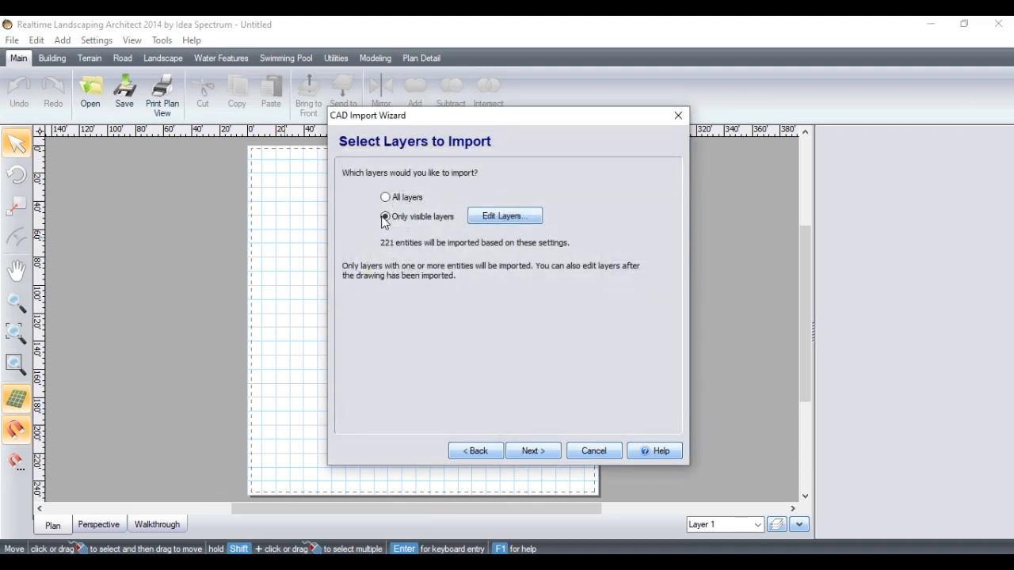
{"action": "left_click", "coordinate": [386, 197]}
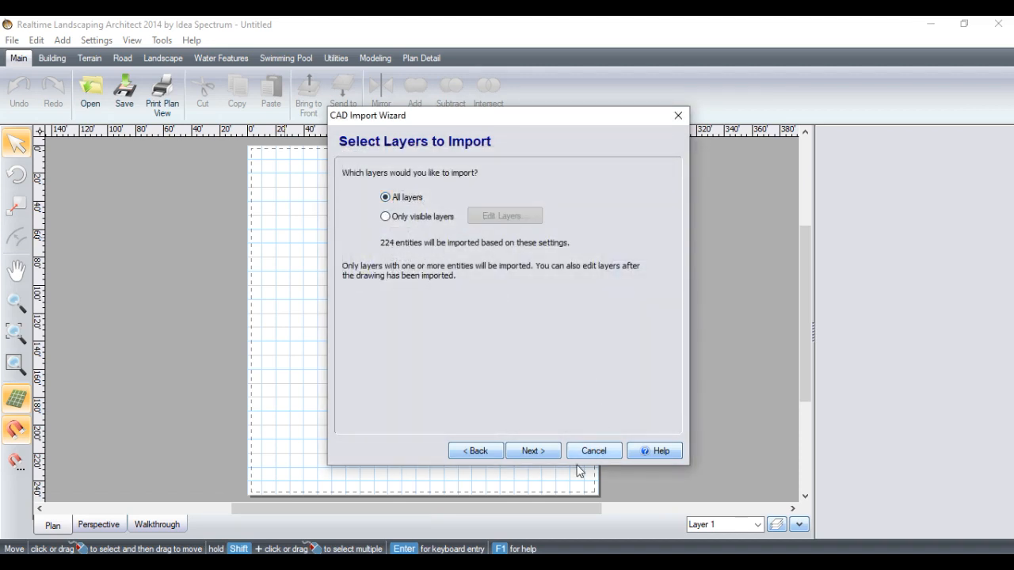
{"action": "left_click", "coordinate": [532, 452]}
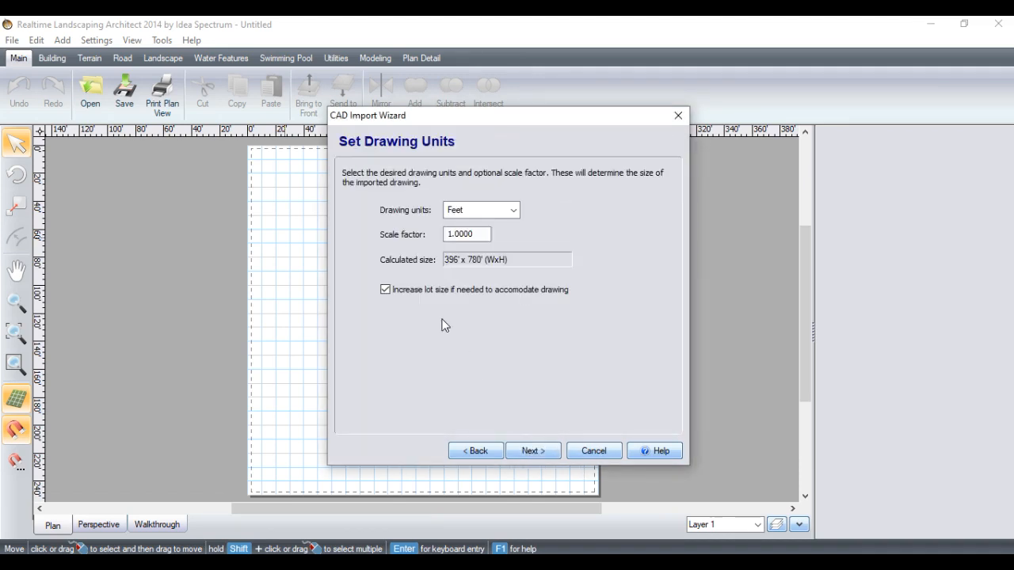
Set the imported drawing's units to Inches and accept the proposed destination file name.
{"action": "left_click", "coordinate": [514, 210]}
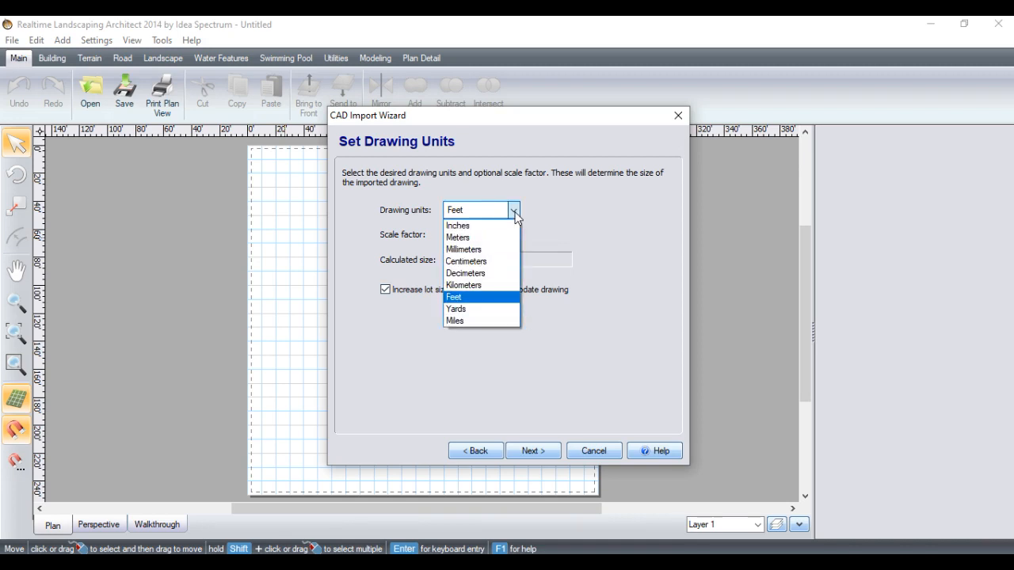
{"action": "left_click", "coordinate": [460, 224]}
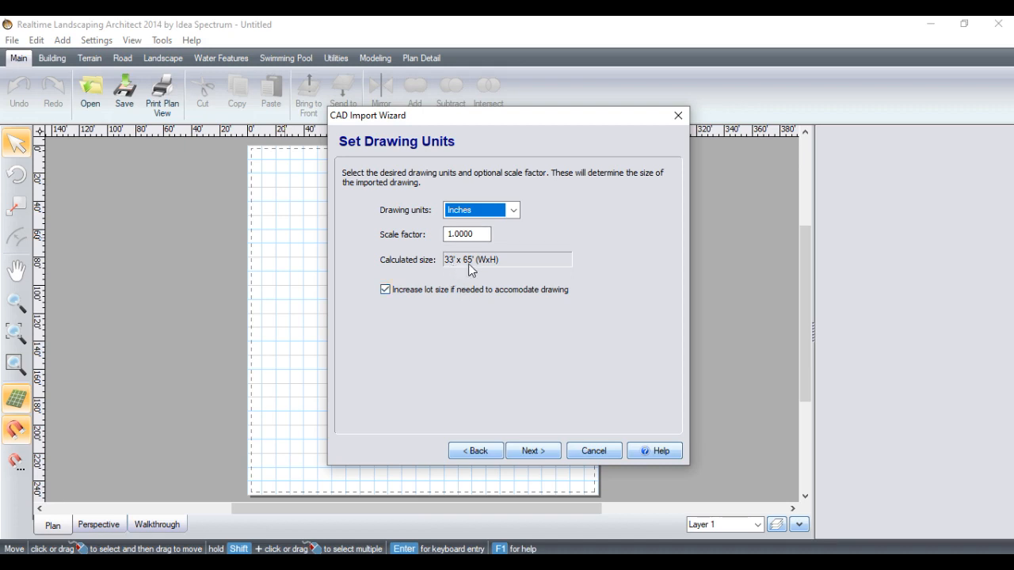
{"action": "left_click", "coordinate": [532, 450]}
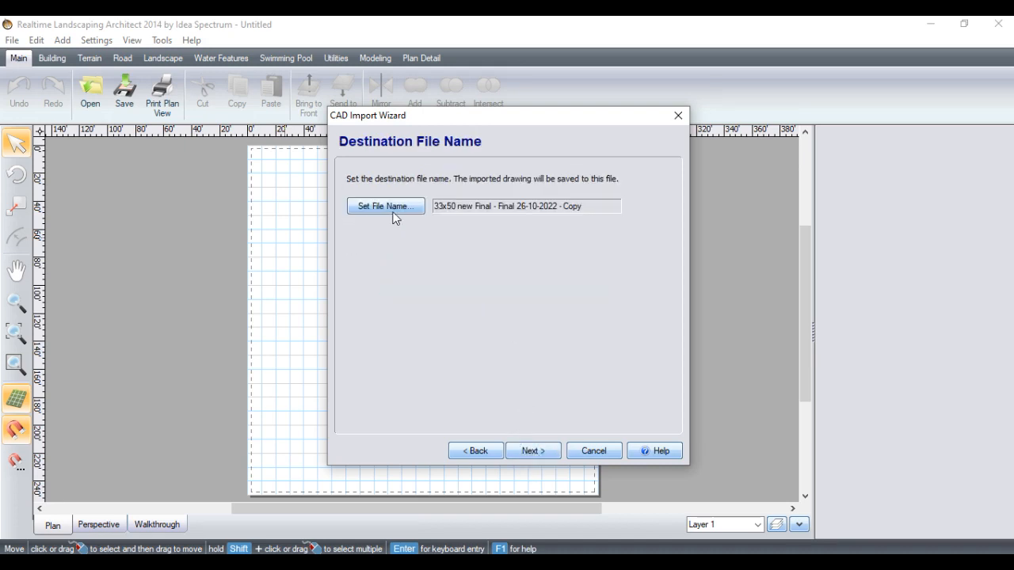
{"action": "left_click", "coordinate": [533, 451]}
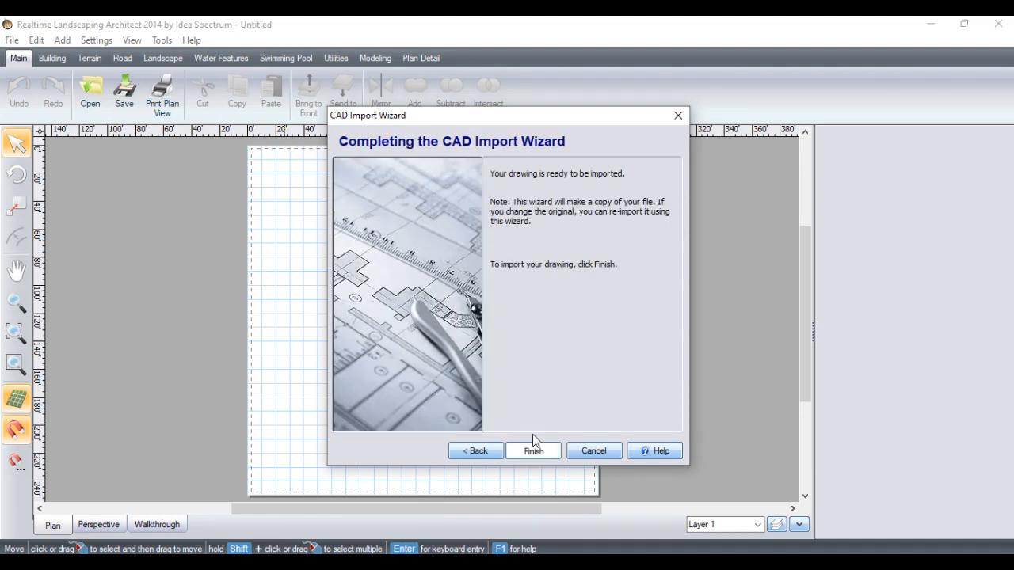
Finish the CAD import wizard to place the floor plan in the design, and inspect the placed drawing up close.
{"action": "left_click", "coordinate": [532, 448]}
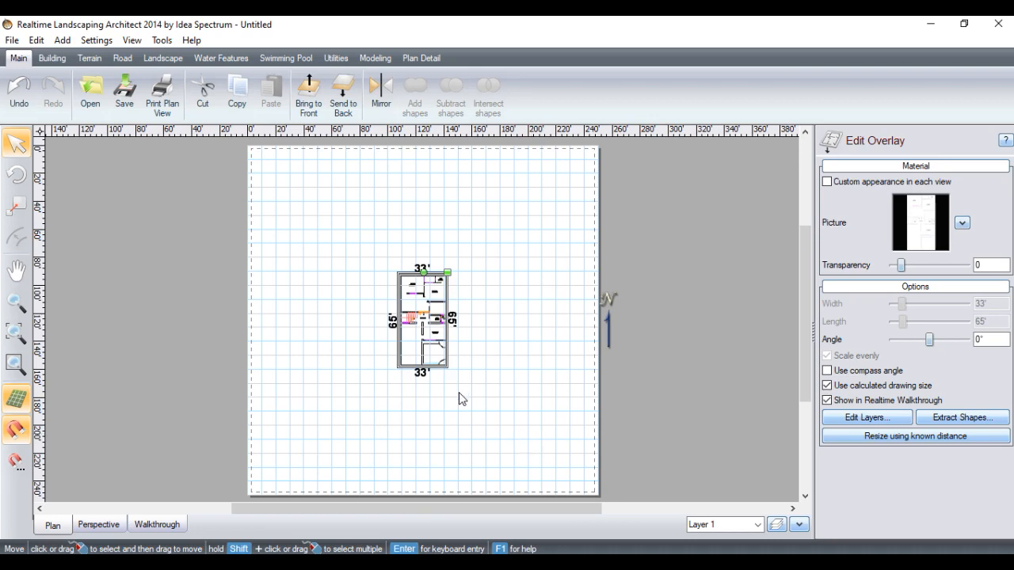
{"action": "scroll", "coordinate": [414, 355], "scroll_direction": "down", "scroll_amount": 1}
{"action": "scroll", "coordinate": [416, 361], "scroll_direction": "up", "scroll_amount": 5}
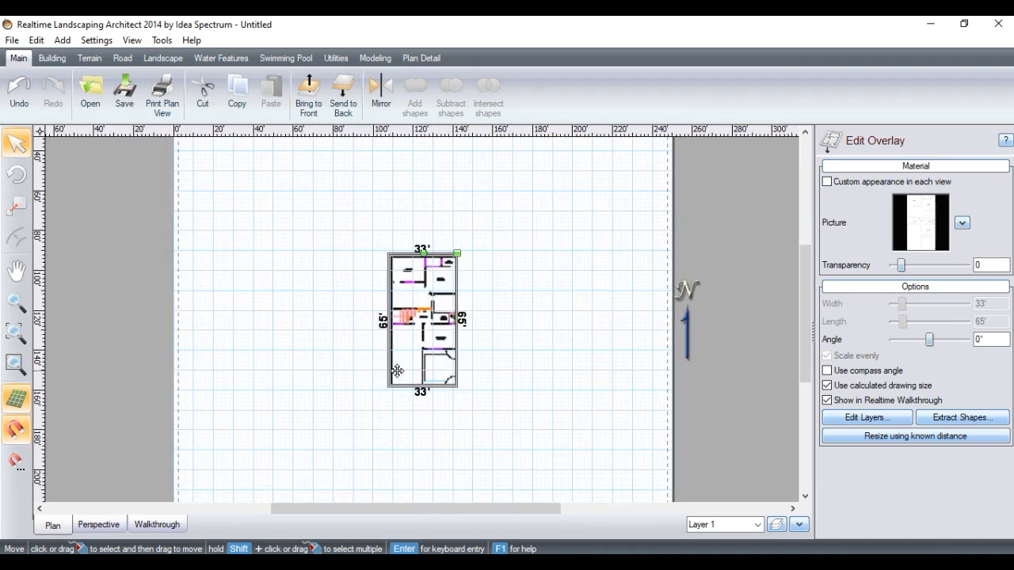
{"action": "scroll", "coordinate": [421, 407], "scroll_direction": "up", "scroll_amount": 4}
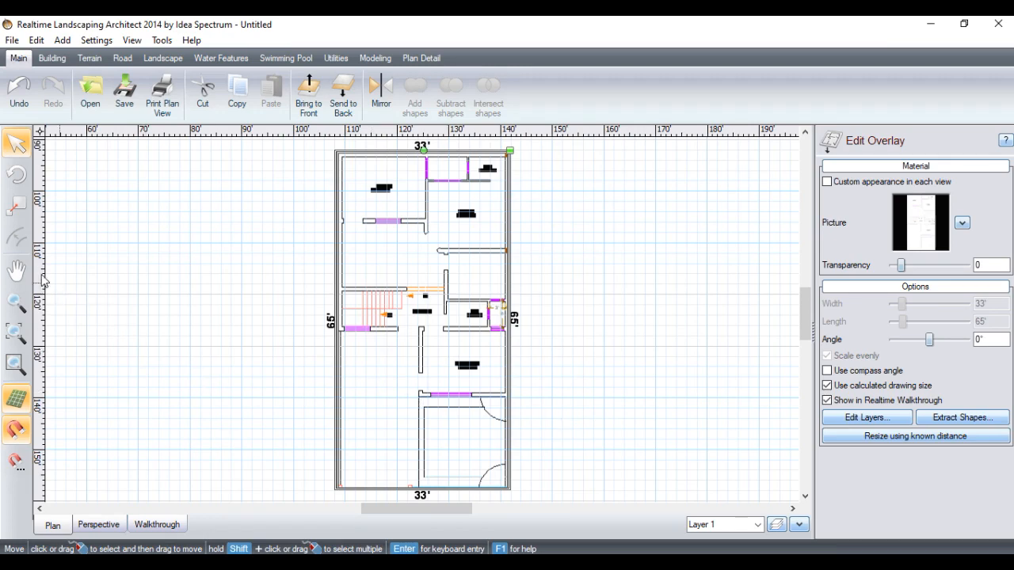
Draw an open rock border along the curved corner line at the lower end of the plan, below the drawing room.
{"action": "left_click", "coordinate": [16, 270]}
{"action": "left_click_drag", "start_coordinate": [543, 418], "coordinate": [552, 339]}
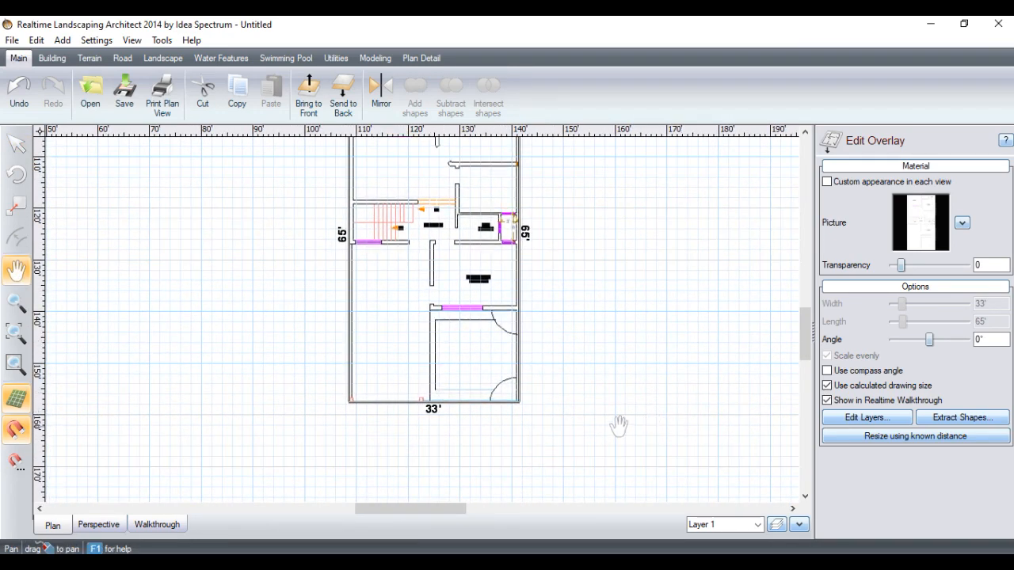
{"action": "left_click_drag", "start_coordinate": [610, 419], "coordinate": [609, 393]}
{"action": "scroll", "coordinate": [475, 372], "scroll_direction": "up", "scroll_amount": 5}
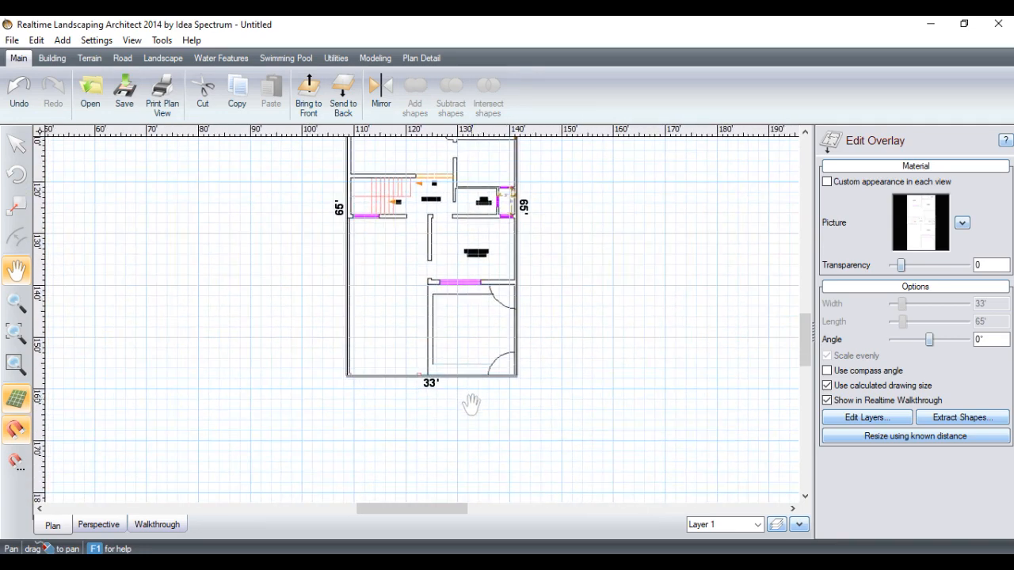
{"action": "scroll", "coordinate": [497, 325], "scroll_direction": "up", "scroll_amount": 2}
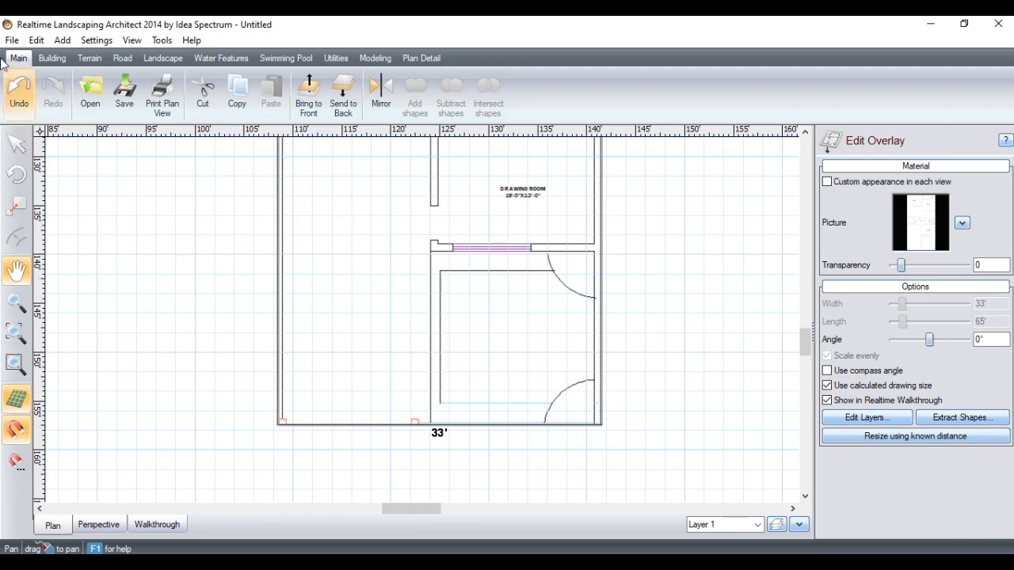
{"action": "left_click", "coordinate": [52, 60]}
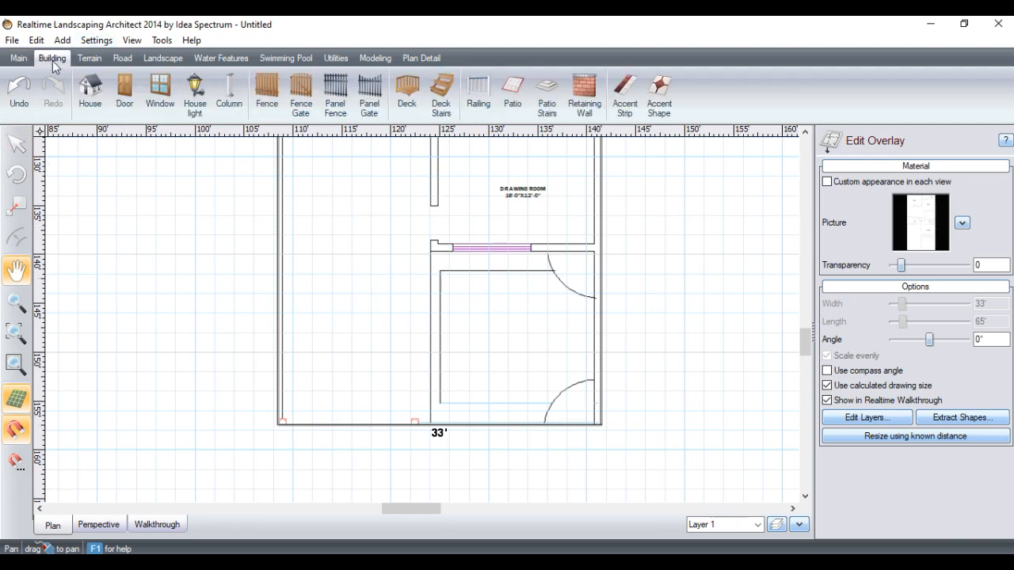
{"action": "left_click", "coordinate": [164, 59]}
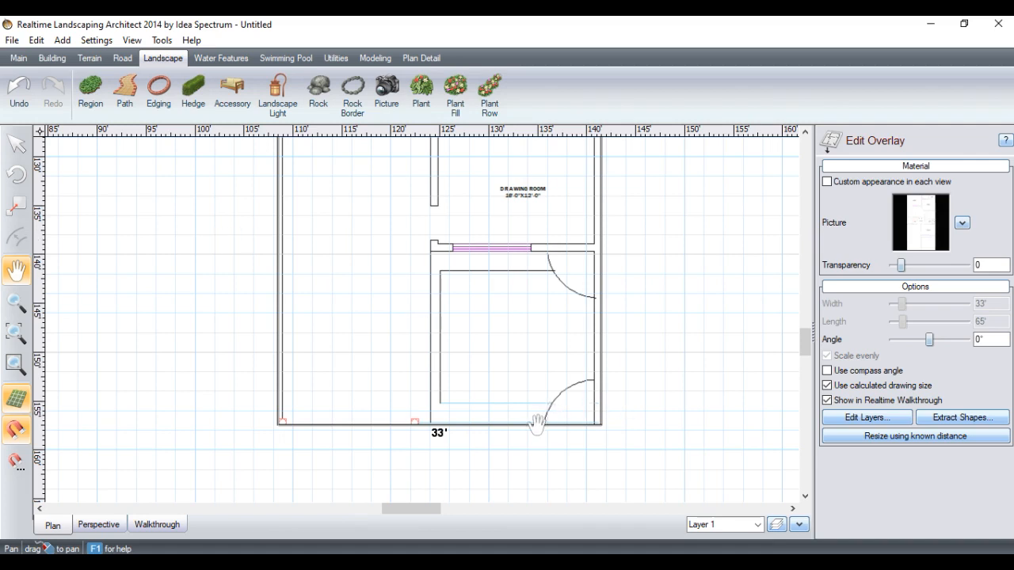
{"action": "left_click", "coordinate": [353, 102]}
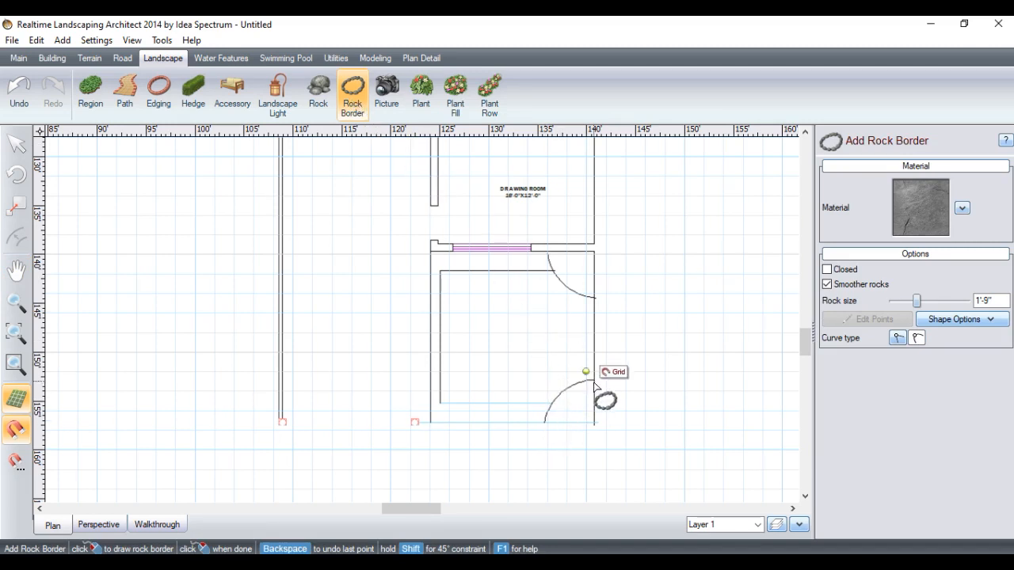
{"action": "scroll", "coordinate": [596, 386], "scroll_direction": "up", "scroll_amount": 3}
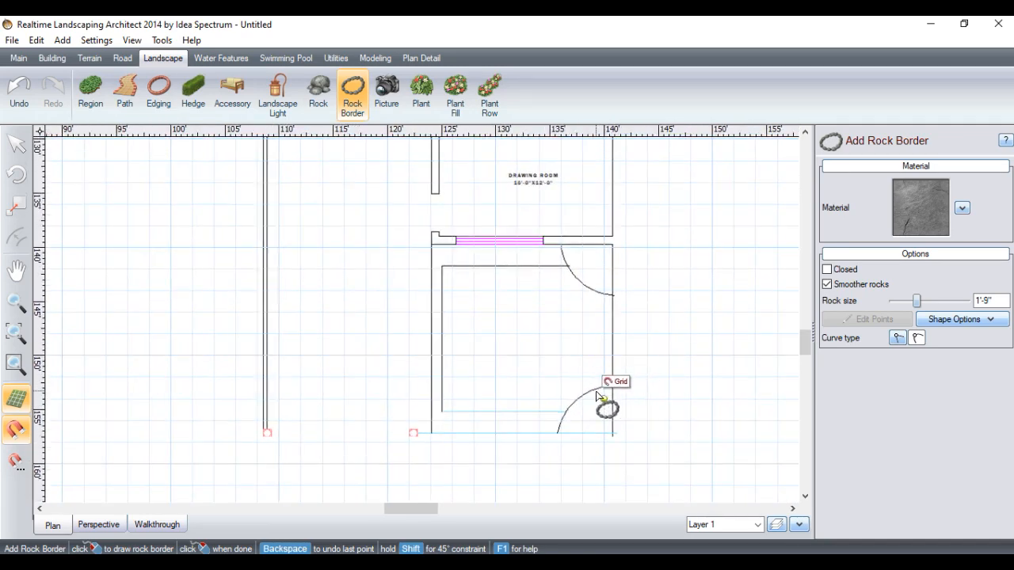
{"action": "left_click", "coordinate": [590, 394]}
{"action": "left_click", "coordinate": [579, 401]}
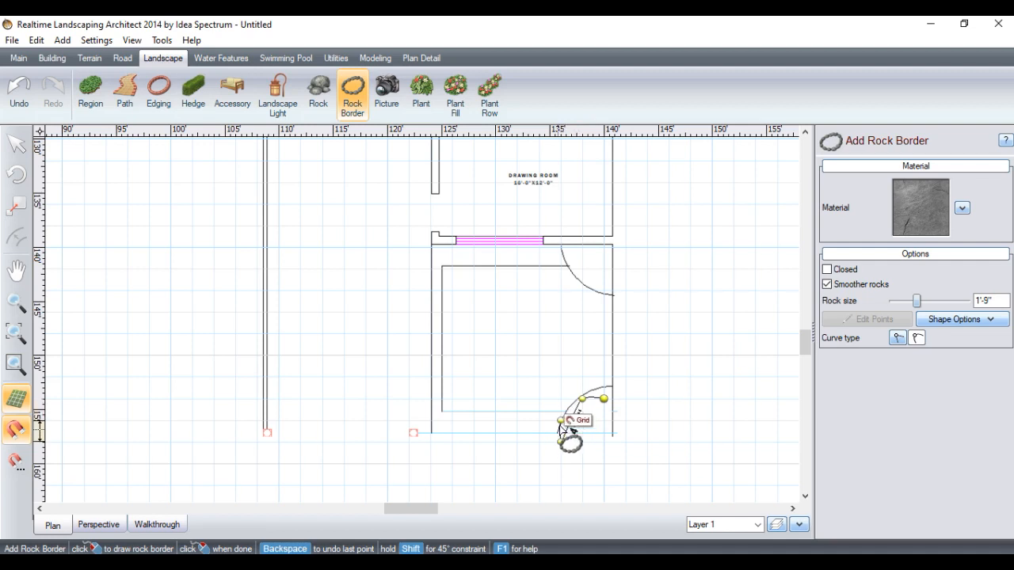
{"action": "left_click", "coordinate": [561, 441]}
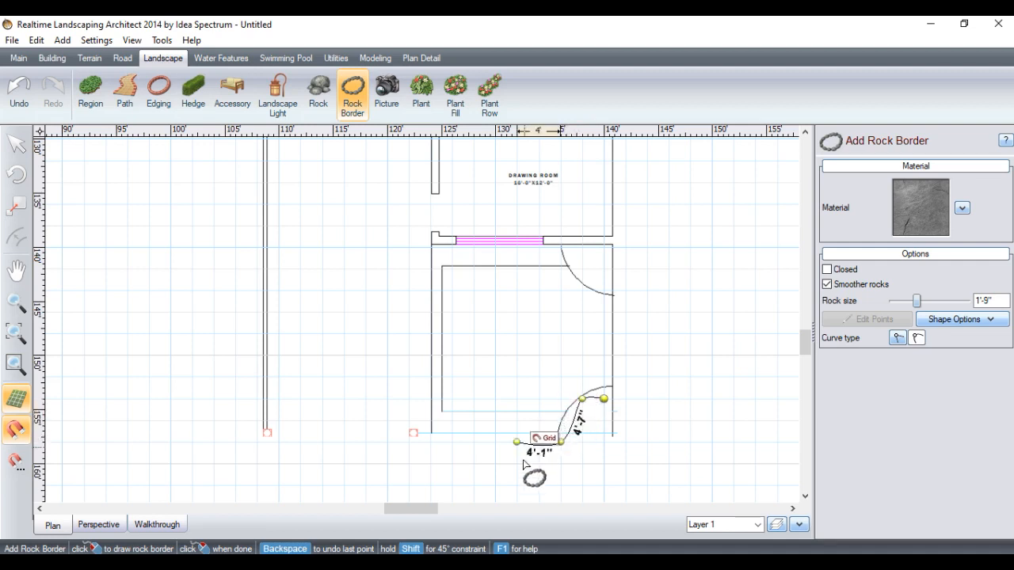
{"action": "right_click", "coordinate": [565, 468]}
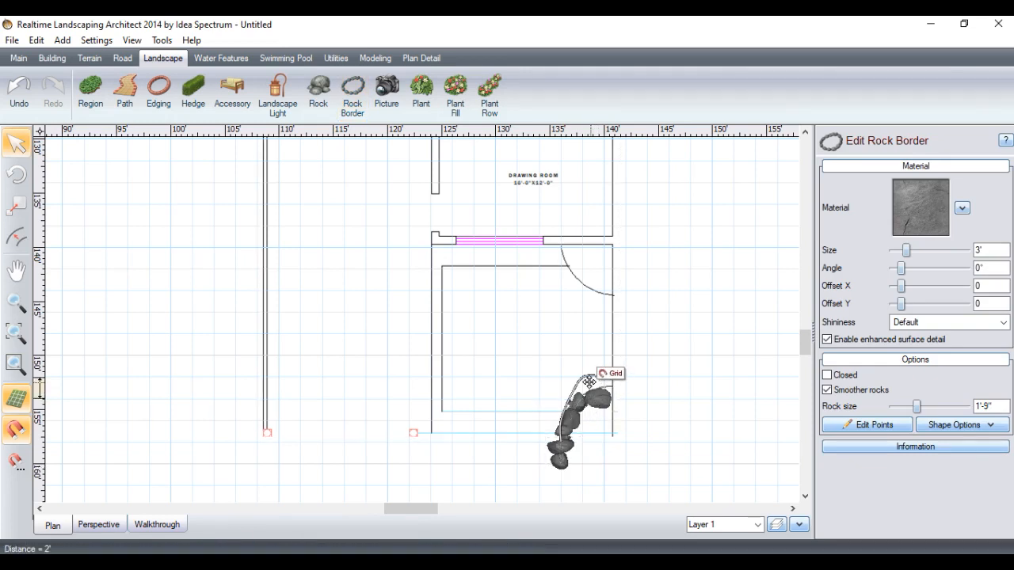
Move the rock border about 4' up the plan toward the drawing room, and insert an extra point in its curve.
{"action": "left_click_drag", "start_coordinate": [598, 400], "coordinate": [581, 383]}
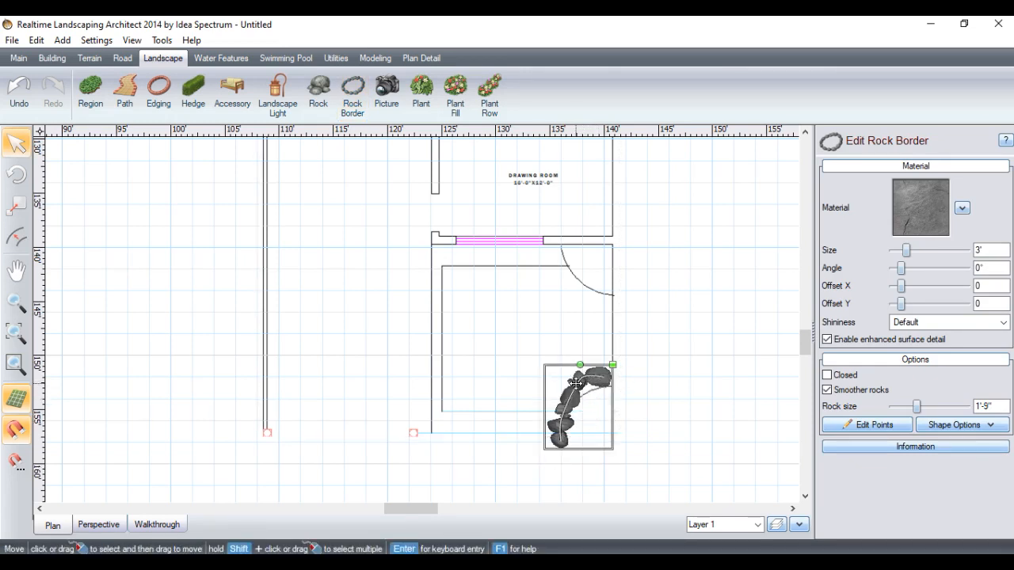
{"action": "left_click_drag", "start_coordinate": [565, 445], "coordinate": [573, 435]}
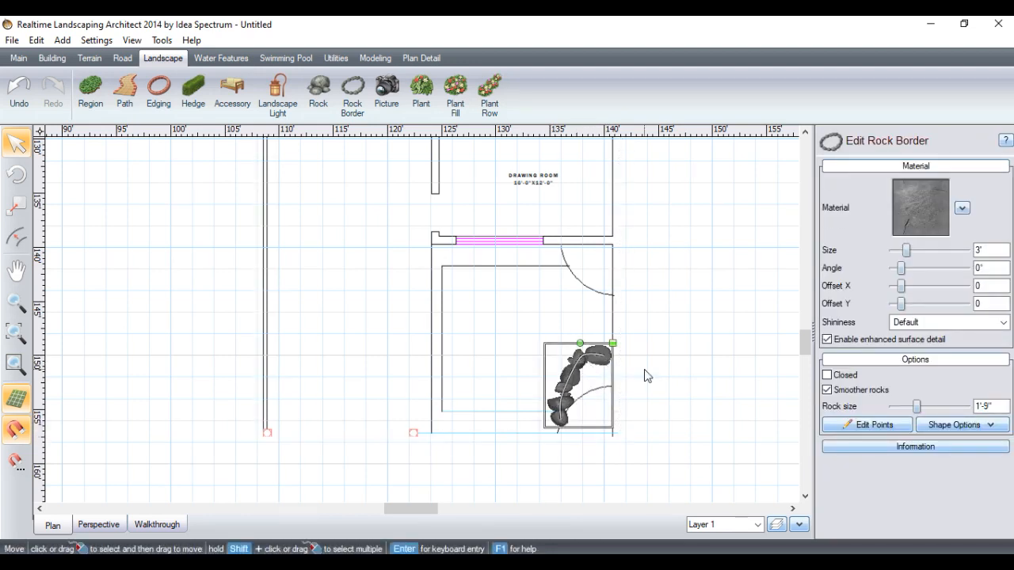
{"action": "left_click", "coordinate": [870, 425]}
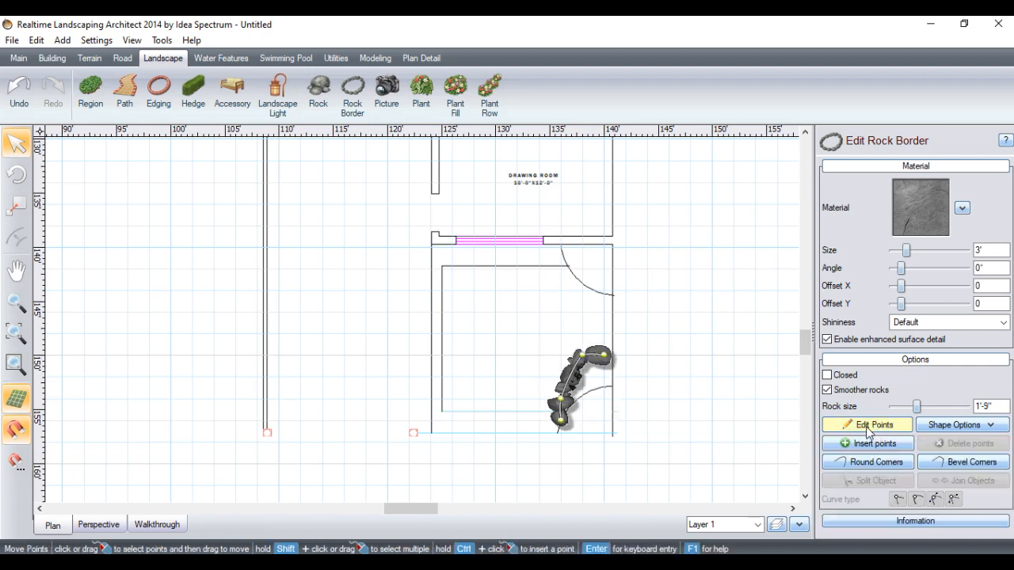
{"action": "left_click", "coordinate": [879, 444]}
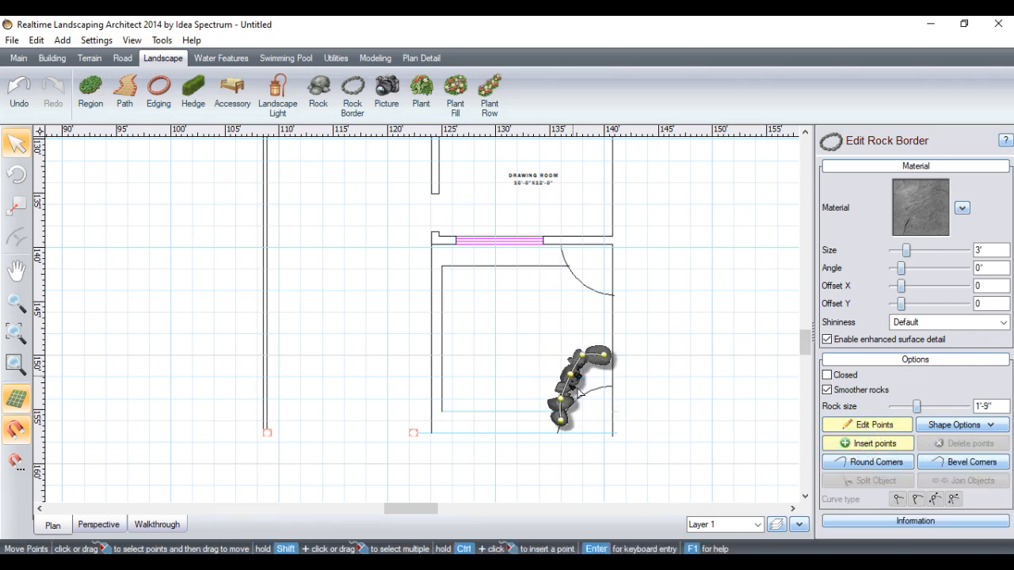
{"action": "left_click", "coordinate": [569, 373]}
Reposition the rock border's points to pull its upper end and middle closer to the corner arc.
{"action": "left_click_drag", "start_coordinate": [571, 373], "coordinate": [563, 400]}
{"action": "left_click", "coordinate": [557, 400]}
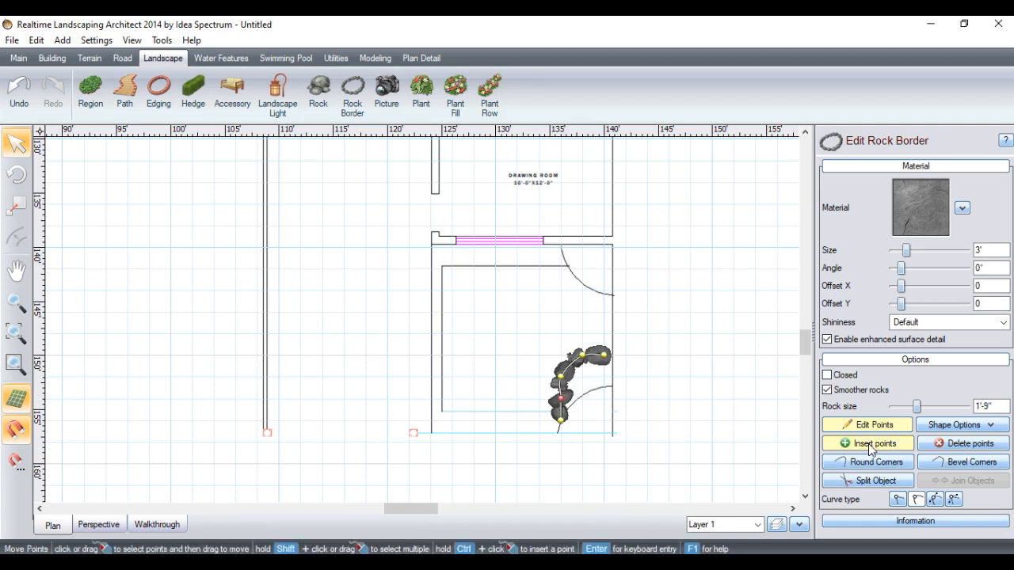
{"action": "left_click_drag", "start_coordinate": [559, 397], "coordinate": [560, 398]}
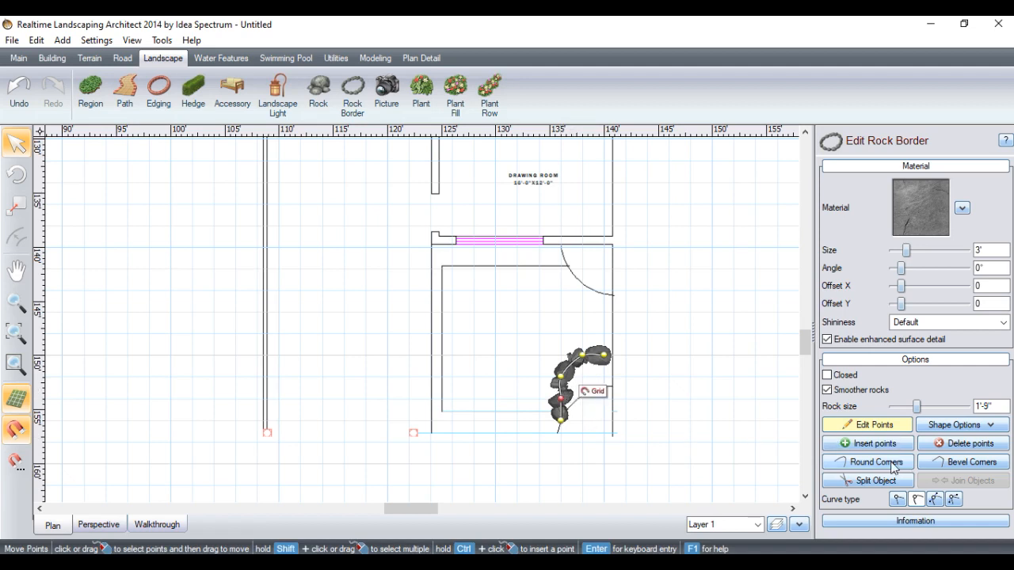
{"action": "left_click", "coordinate": [867, 444]}
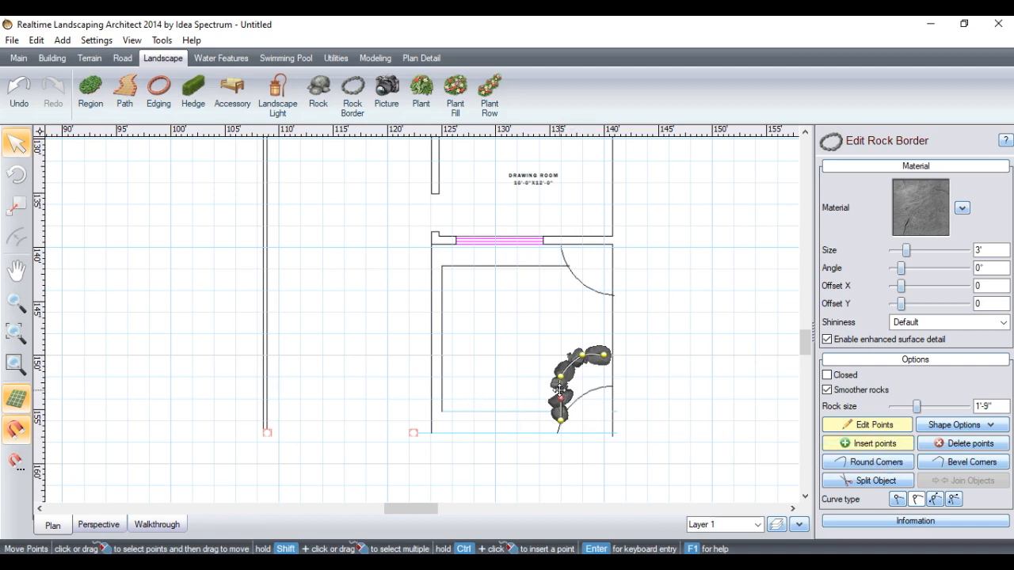
{"action": "left_click_drag", "start_coordinate": [605, 358], "coordinate": [573, 399]}
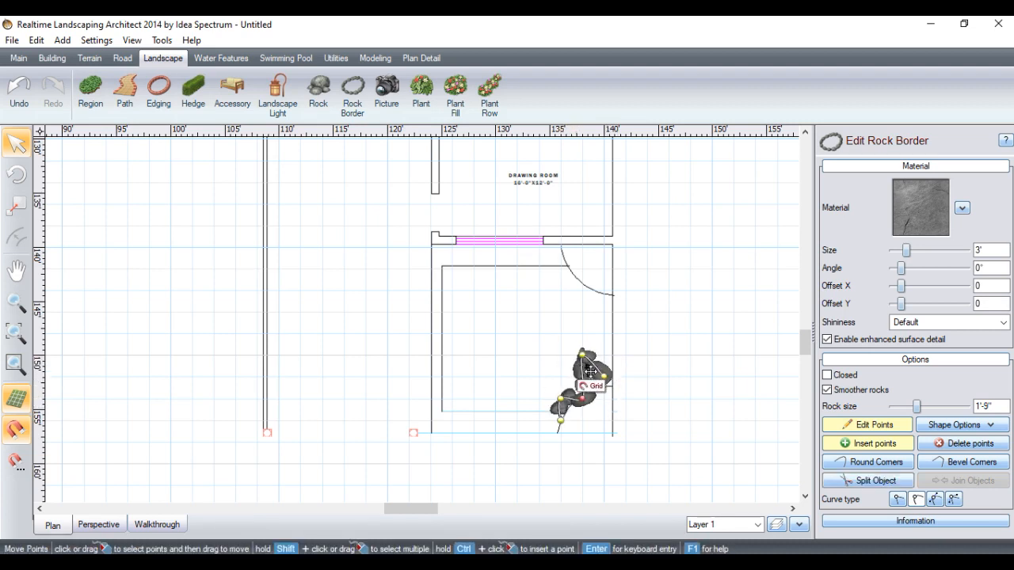
{"action": "left_click_drag", "start_coordinate": [582, 358], "coordinate": [606, 386]}
Set the rock size of the border to 1'-2".
{"action": "left_click", "coordinate": [893, 406]}
{"action": "left_click", "coordinate": [892, 406]}
{"action": "left_click", "coordinate": [892, 406]}
{"action": "left_click", "coordinate": [893, 406]}
{"action": "left_click", "coordinate": [892, 406]}
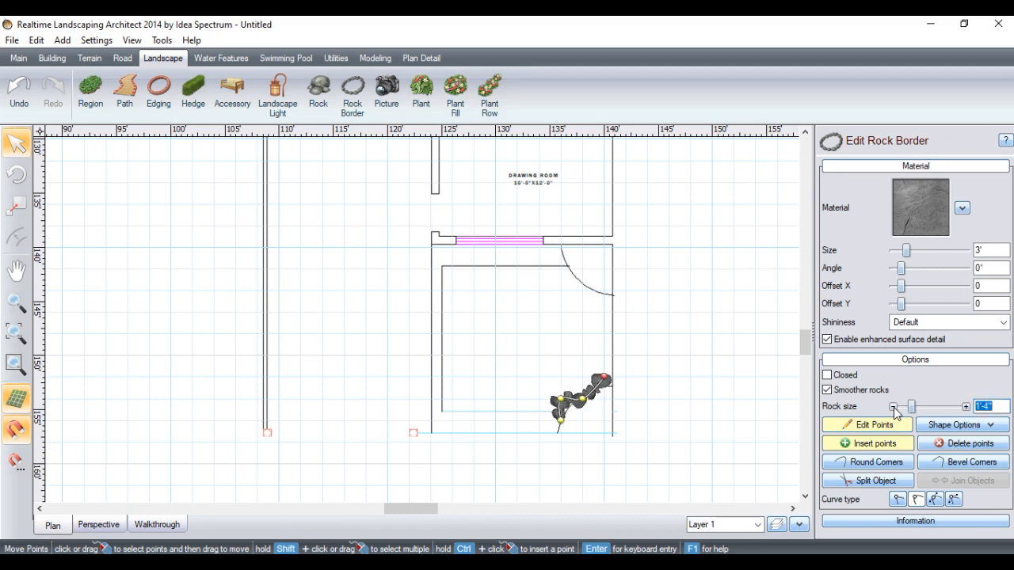
{"action": "left_click", "coordinate": [892, 407]}
{"action": "left_click", "coordinate": [892, 406]}
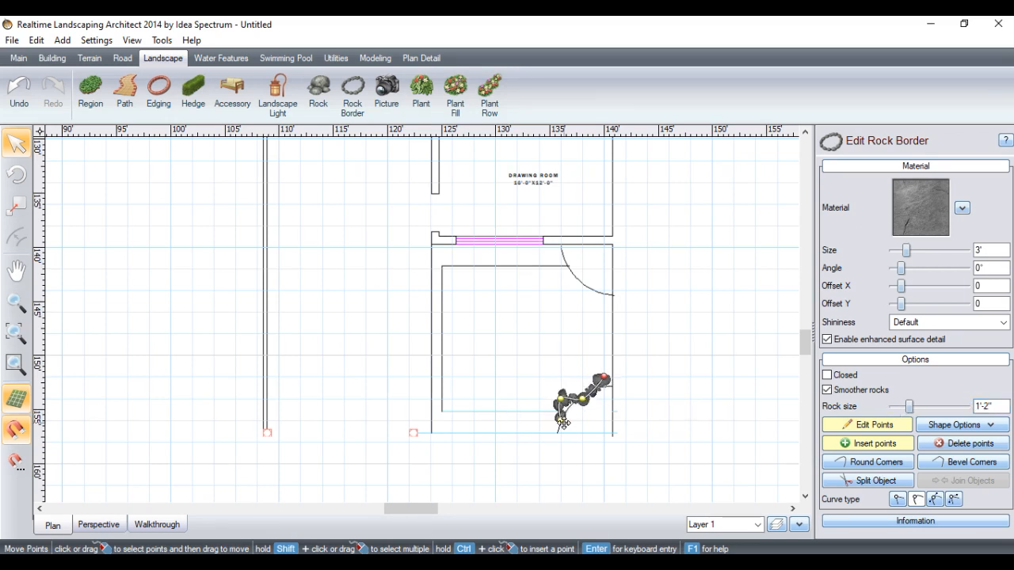
Extend the border's lower end down about 2' and raise its middle point so the rocks follow the corner arc.
{"action": "left_click", "coordinate": [560, 420]}
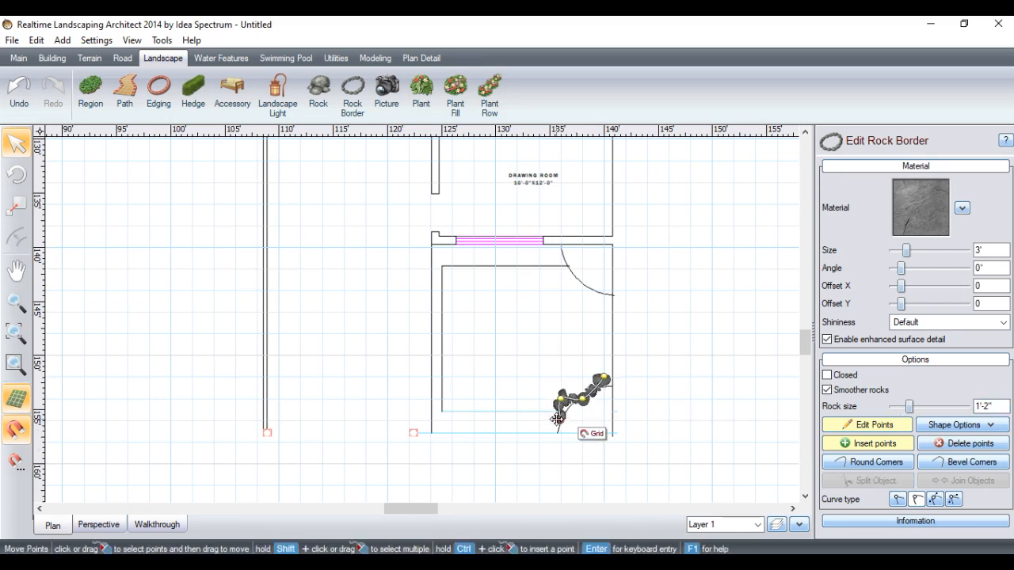
{"action": "left_click_drag", "start_coordinate": [557, 418], "coordinate": [560, 441]}
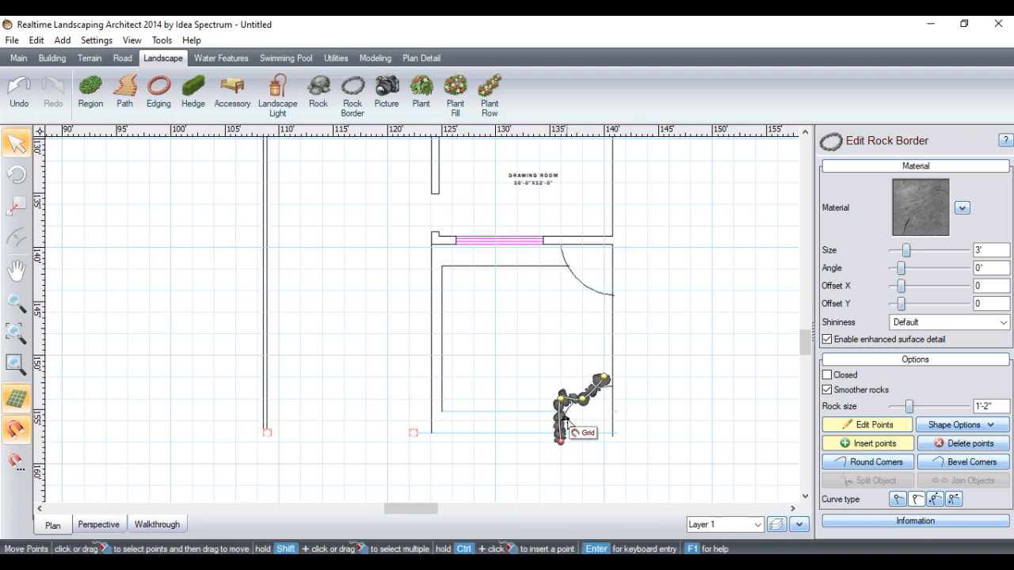
{"action": "left_click_drag", "start_coordinate": [580, 399], "coordinate": [583, 377]}
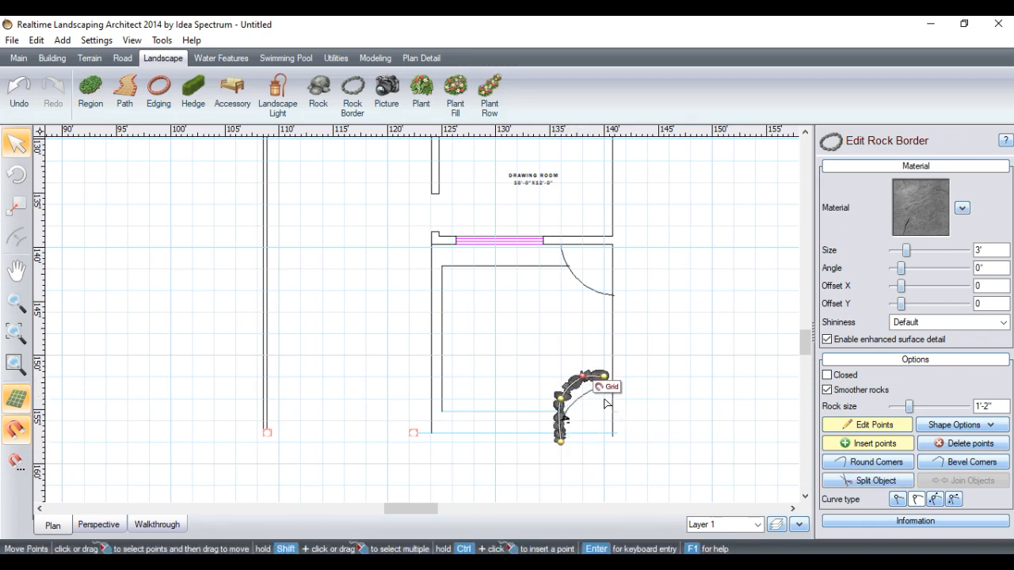
{"action": "left_click", "coordinate": [605, 376]}
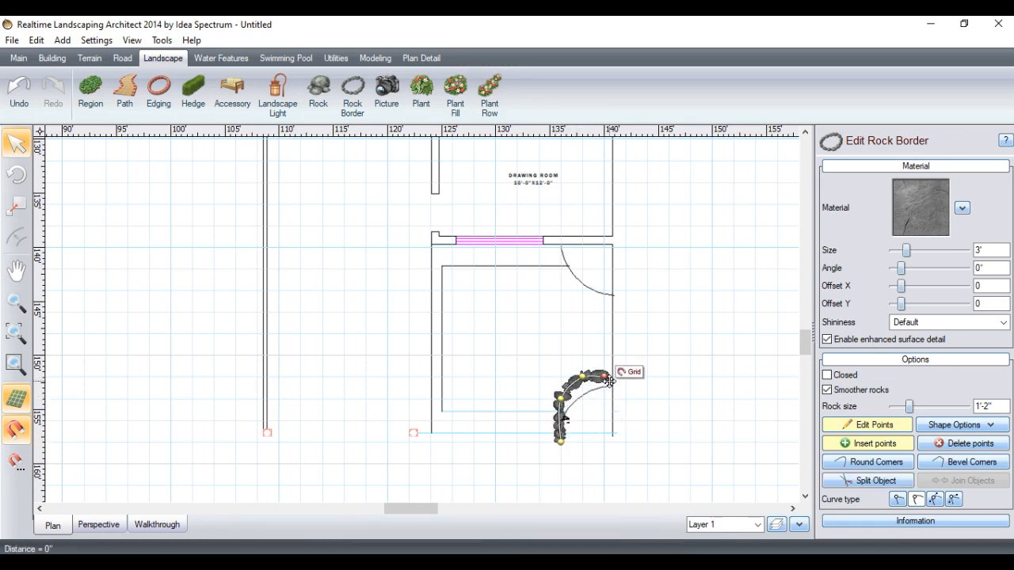
{"action": "left_click", "coordinate": [560, 397]}
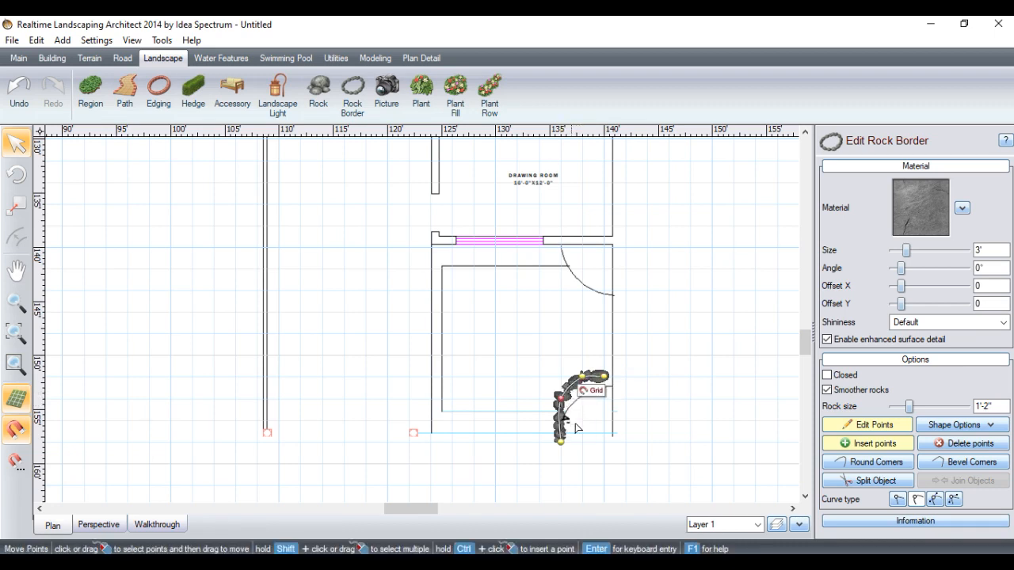
Round the corners at the bends of the rock border with the Round Corners tool.
{"action": "left_click", "coordinate": [856, 429]}
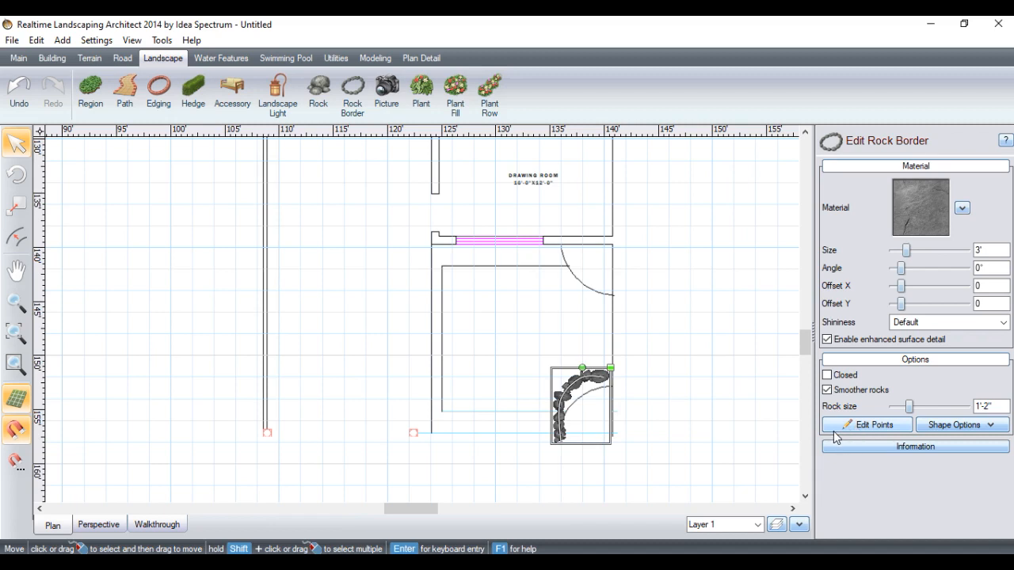
{"action": "left_click", "coordinate": [877, 432]}
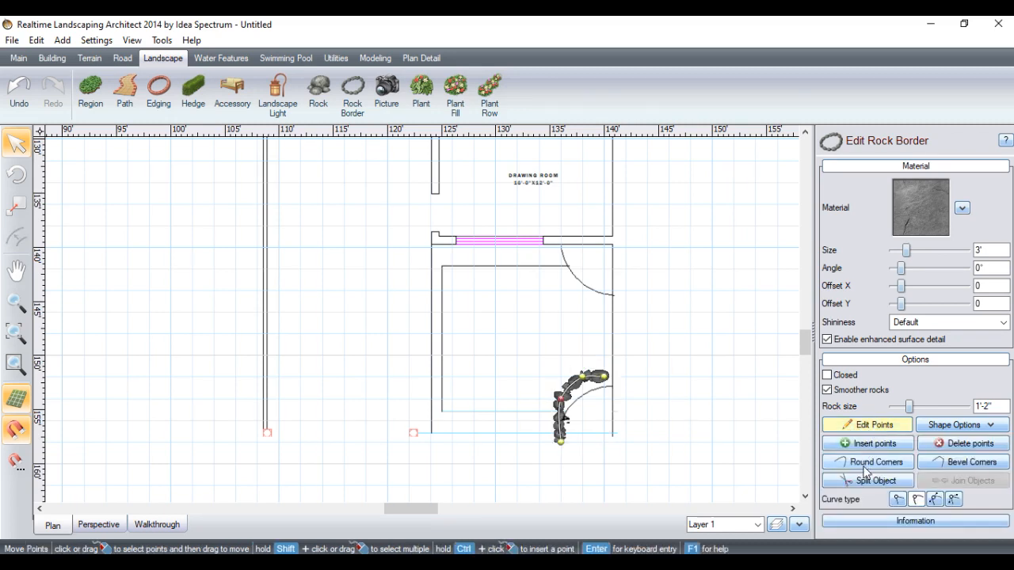
{"action": "left_click", "coordinate": [862, 464]}
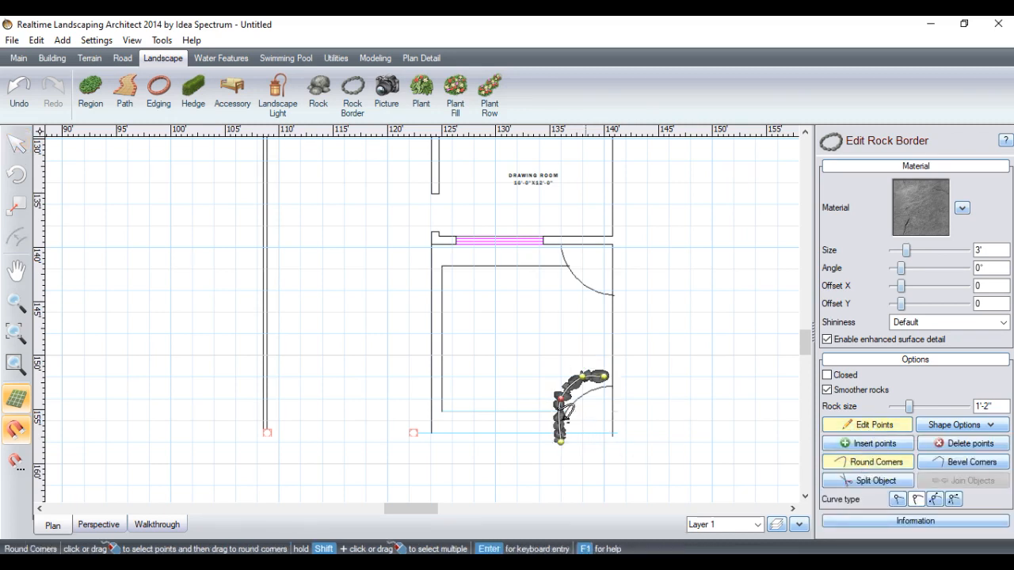
{"action": "left_click_drag", "start_coordinate": [560, 401], "coordinate": [522, 362]}
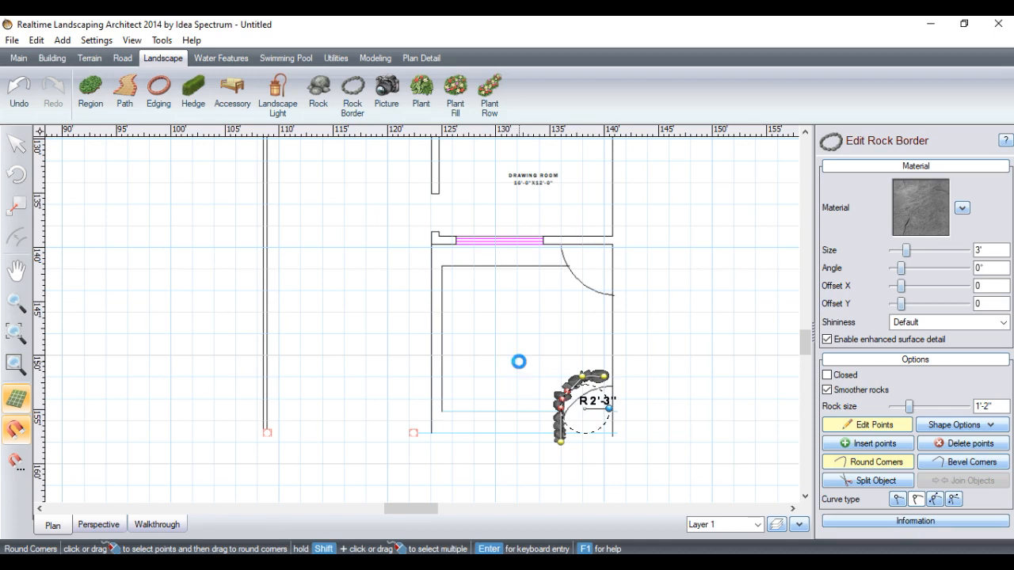
{"action": "left_click_drag", "start_coordinate": [590, 376], "coordinate": [585, 375]}
{"action": "left_click_drag", "start_coordinate": [561, 431], "coordinate": [580, 445]}
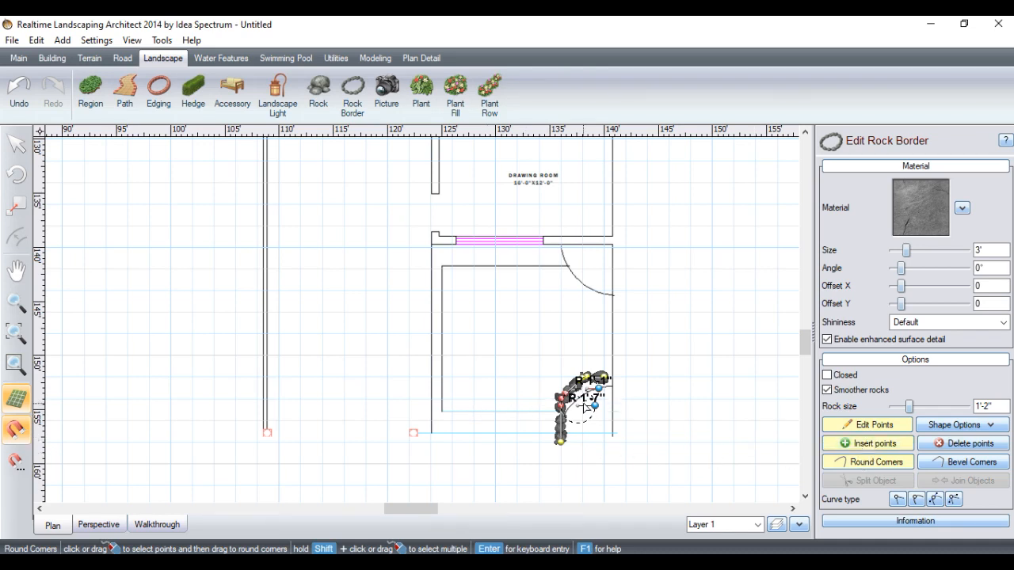
Reposition the rock border's points to smooth it along the corner arc and pull its lower end up near the plan's lower edge.
{"action": "left_click", "coordinate": [16, 144]}
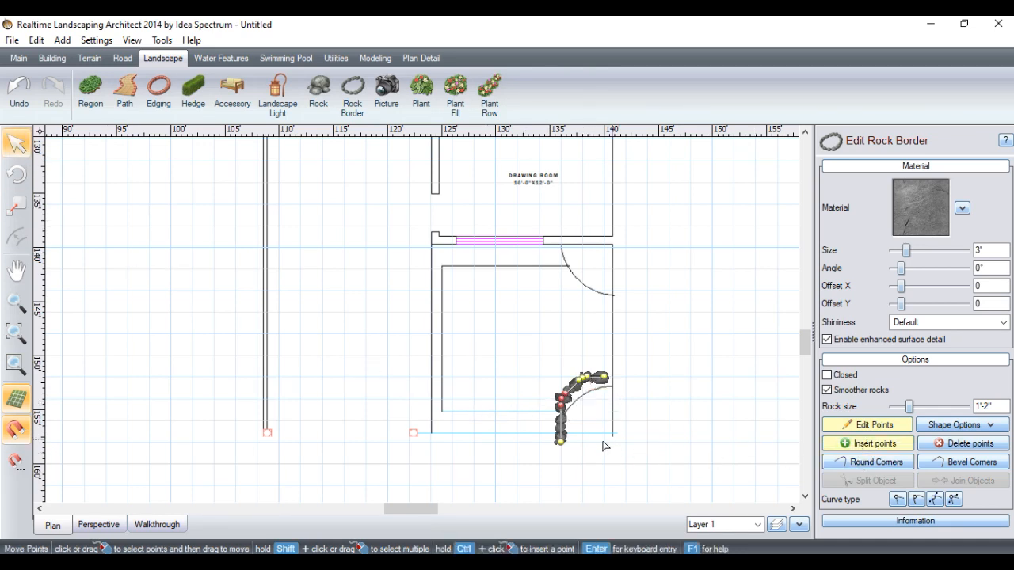
{"action": "left_click_drag", "start_coordinate": [559, 407], "coordinate": [559, 418]}
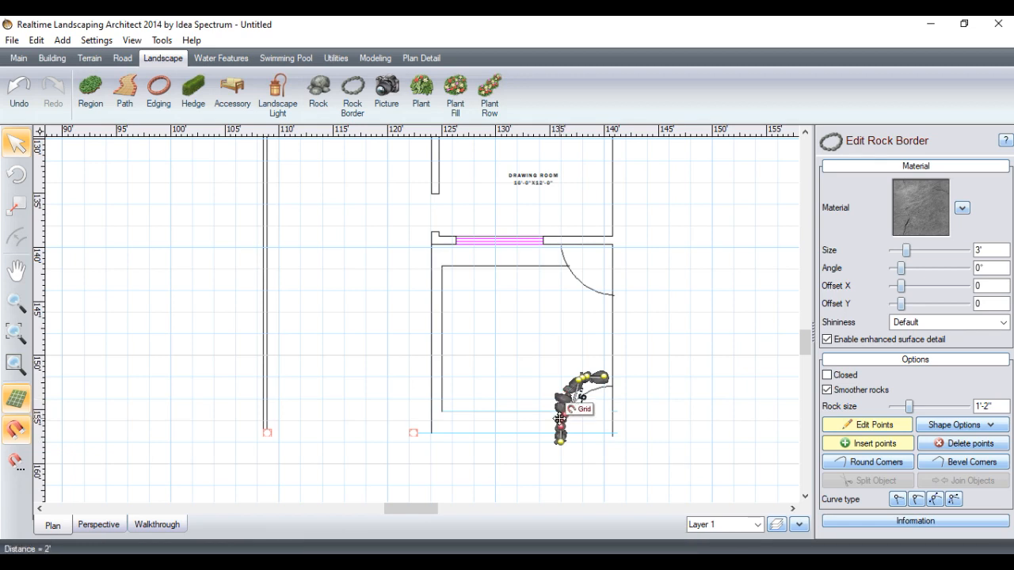
{"action": "mouse_move", "coordinate": [578, 382]}
{"action": "left_mouse_down"}
{"action": "mouse_move", "coordinate": [582, 398]}
{"action": "mouse_move", "coordinate": [584, 372]}
{"action": "mouse_move", "coordinate": [605, 376]}
{"action": "mouse_move", "coordinate": [595, 387]}
{"action": "left_mouse_up"}
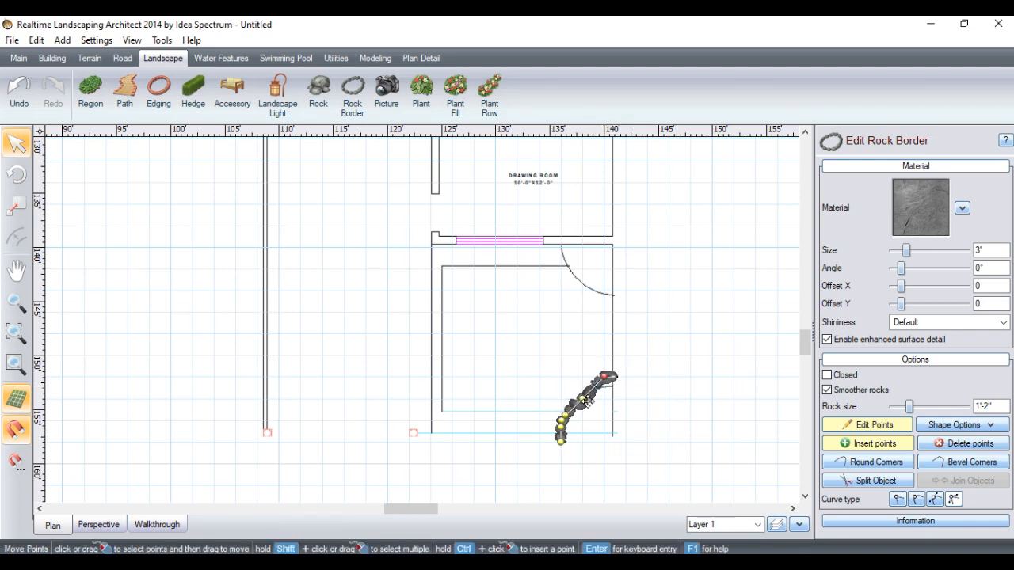
{"action": "left_click_drag", "start_coordinate": [582, 399], "coordinate": [582, 400]}
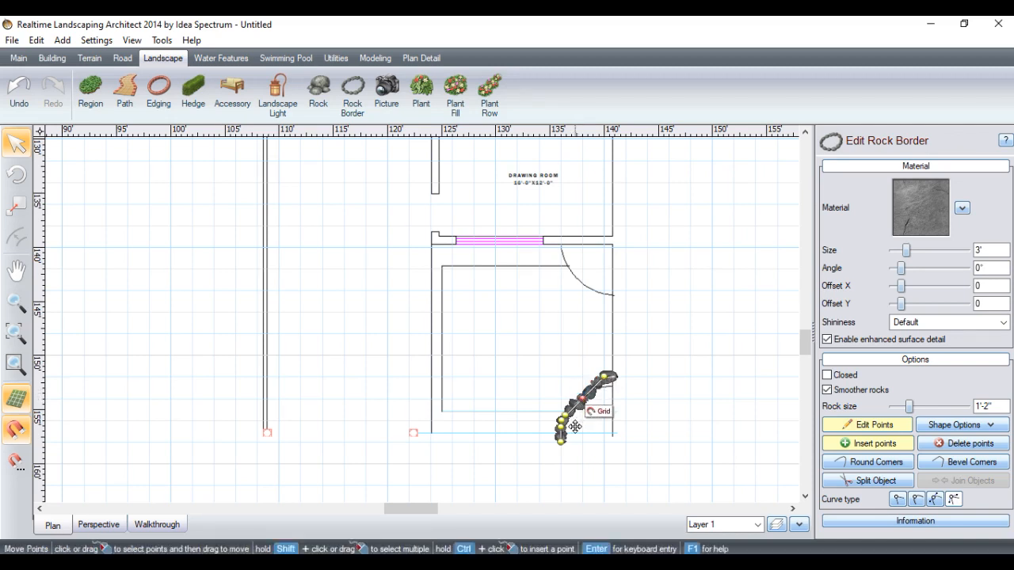
{"action": "left_click", "coordinate": [560, 436]}
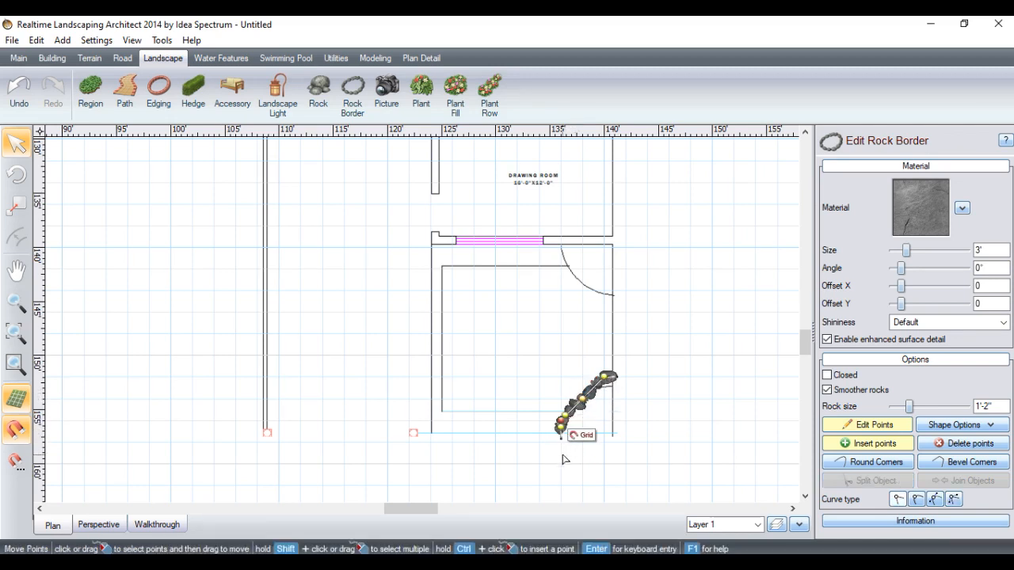
{"action": "left_click", "coordinate": [608, 377]}
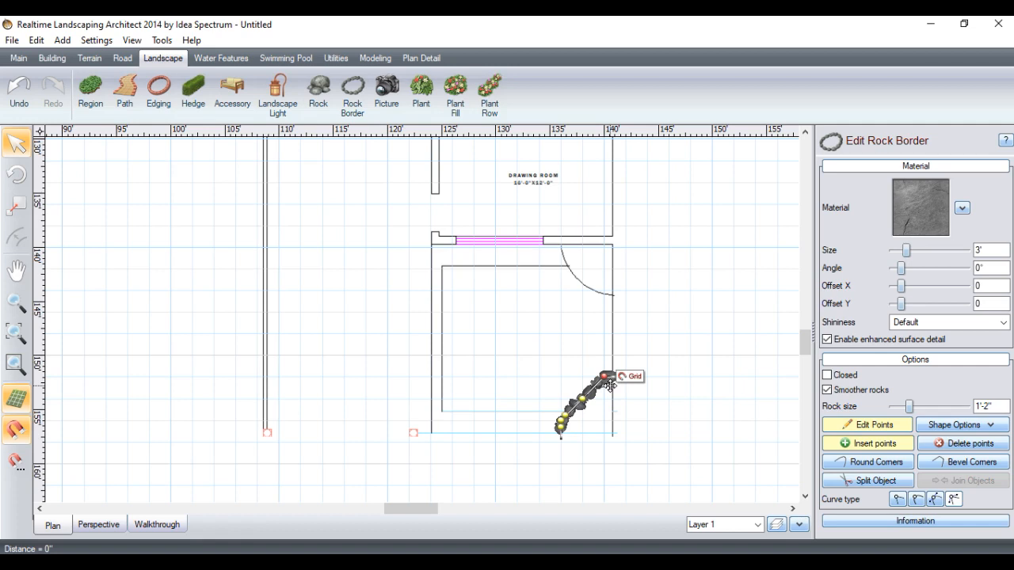
{"action": "left_click", "coordinate": [489, 94]}
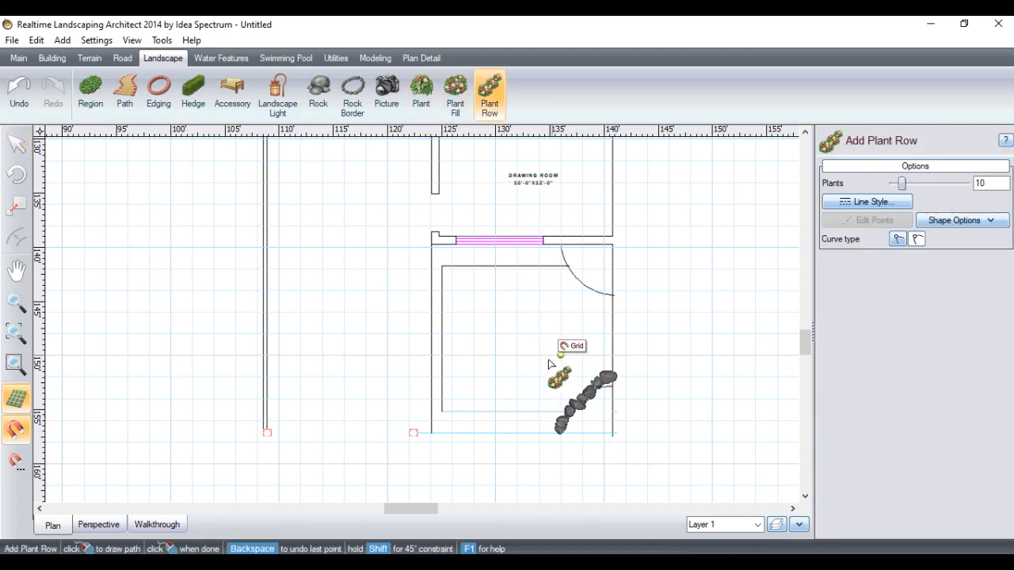
{"action": "left_click", "coordinate": [566, 413]}
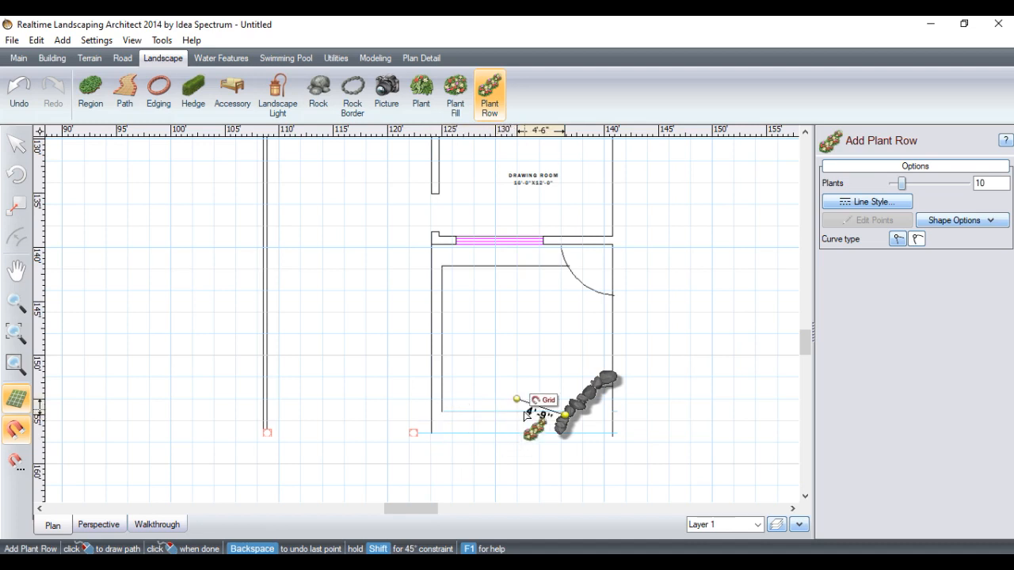
{"action": "right_click", "coordinate": [432, 436]}
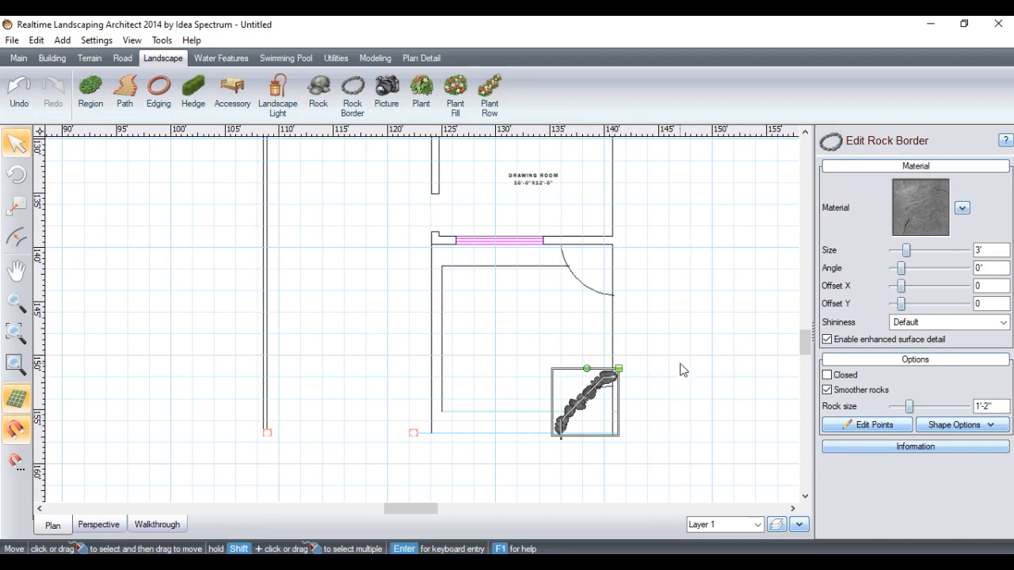
Draw a plant fill along the line below the drawing room window, with segments of about 4' and 6'.
{"action": "left_click", "coordinate": [455, 95]}
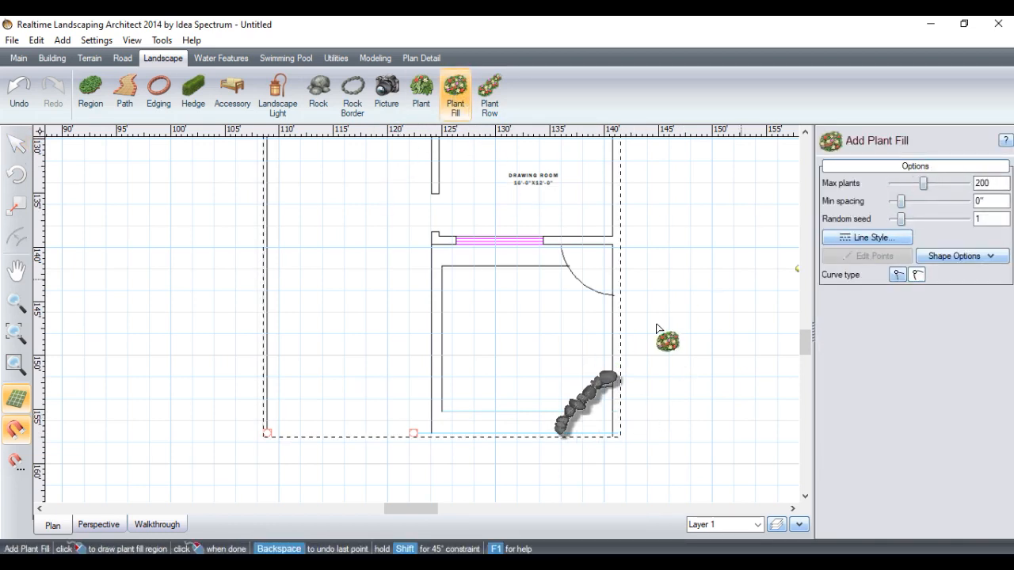
{"action": "left_click", "coordinate": [451, 268]}
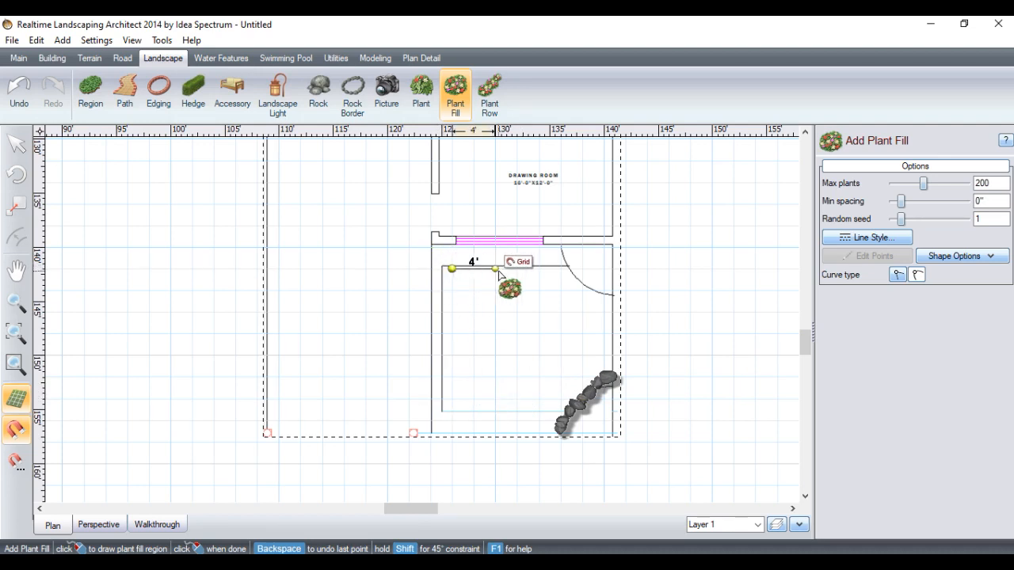
{"action": "left_click", "coordinate": [495, 269]}
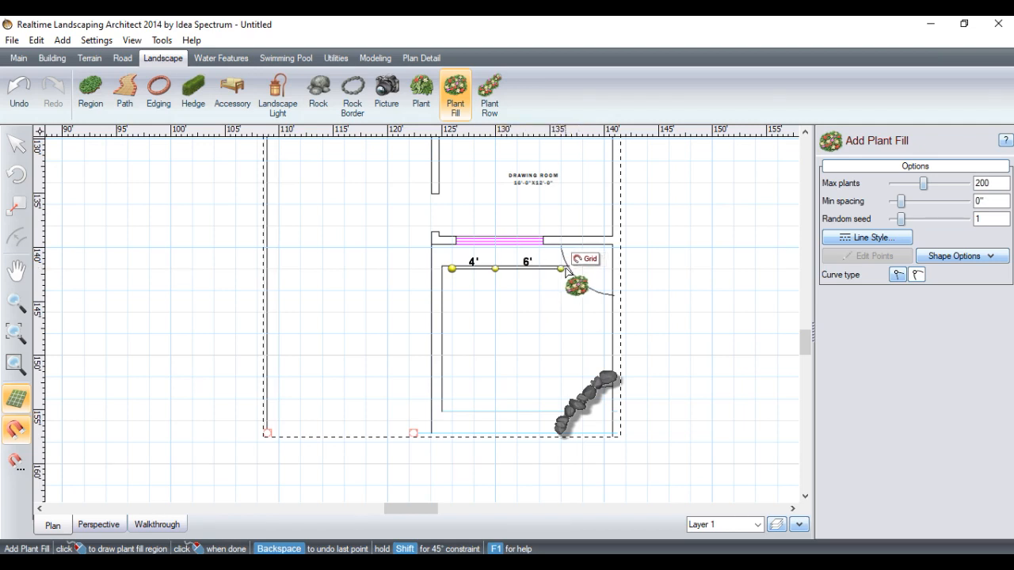
{"action": "left_click", "coordinate": [562, 269]}
{"action": "right_click", "coordinate": [562, 269]}
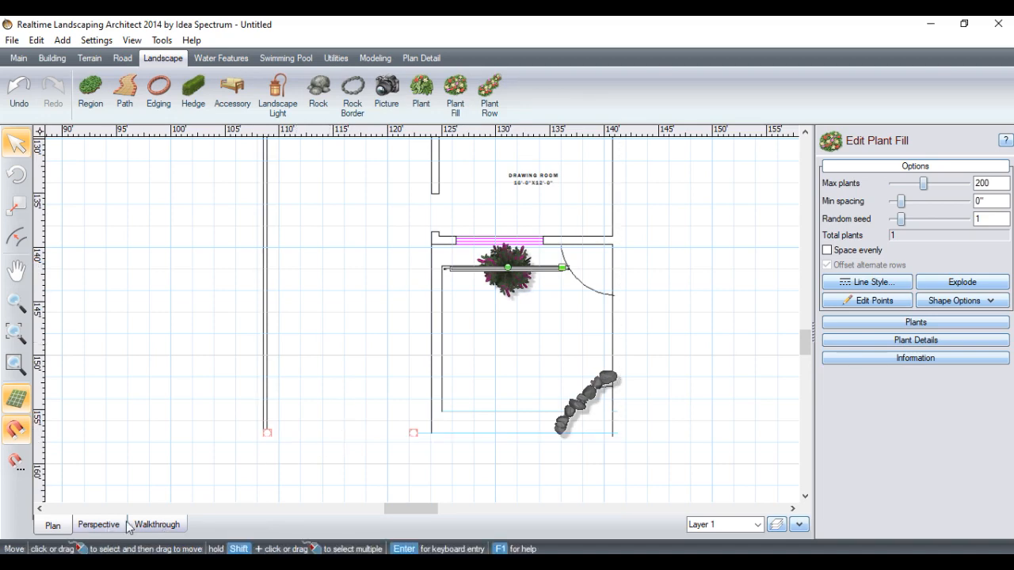
Examine the plant fill on the floor plan in the perspective view from closer up and from a raised, turned angle.
{"action": "left_click", "coordinate": [99, 525]}
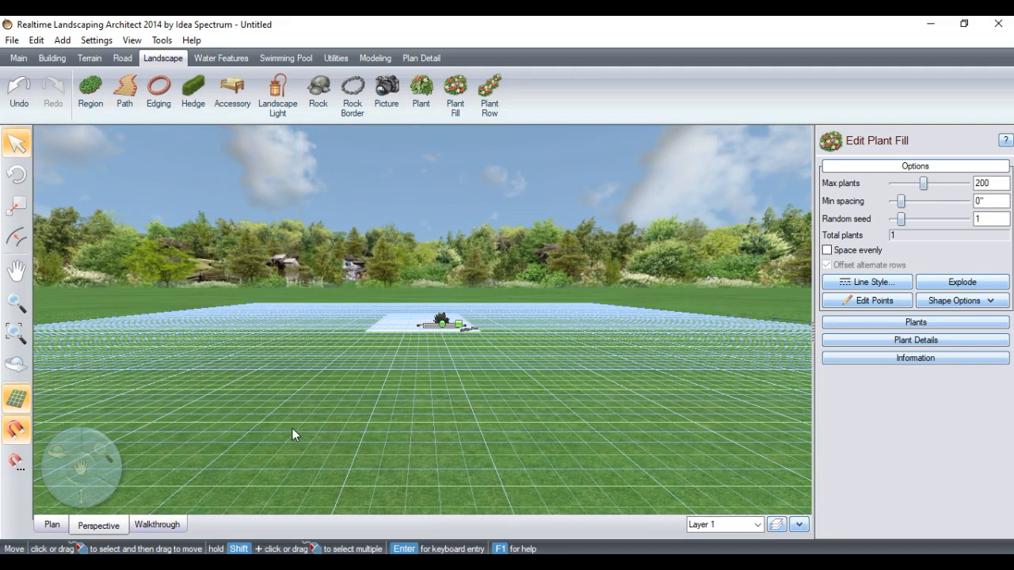
{"action": "scroll", "coordinate": [474, 297], "scroll_direction": "up", "scroll_amount": 5}
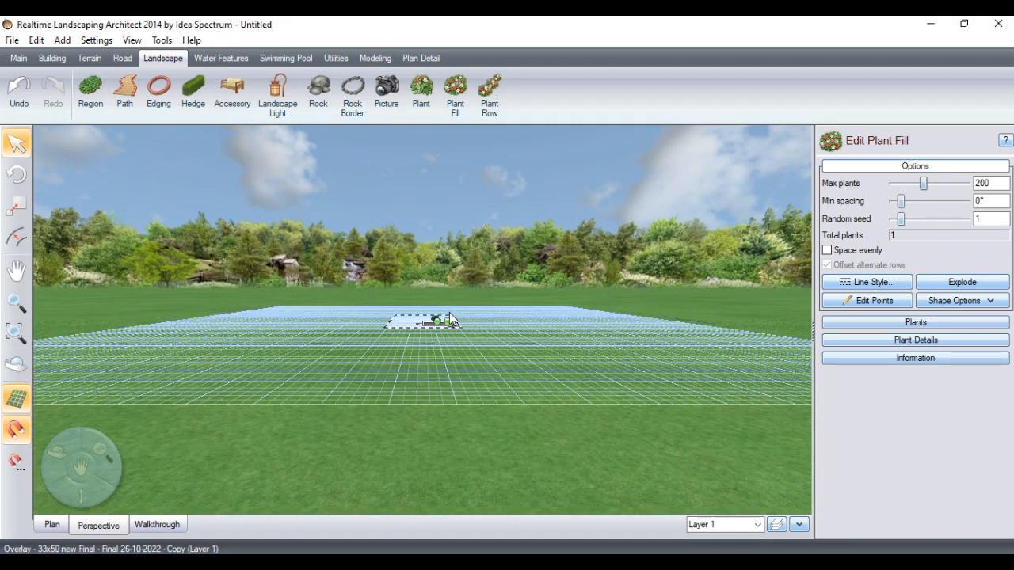
{"action": "scroll", "coordinate": [468, 298], "scroll_direction": "up", "scroll_amount": 5}
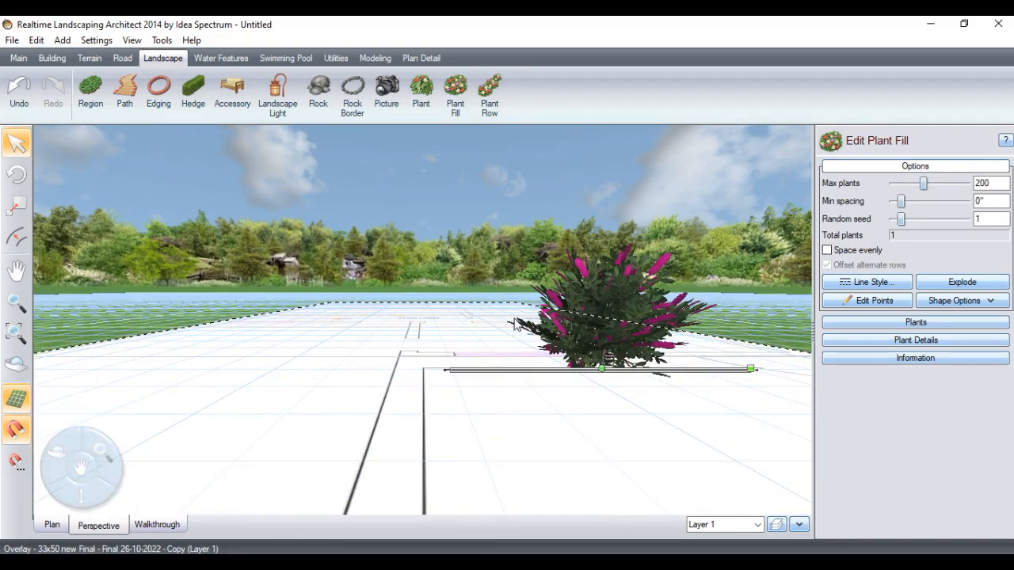
{"action": "left_click_drag", "start_coordinate": [56, 453], "coordinate": [47, 503]}
{"action": "scroll", "coordinate": [387, 343], "scroll_direction": "up", "scroll_amount": 3}
{"action": "scroll", "coordinate": [376, 345], "scroll_direction": "down", "scroll_amount": 2}
{"action": "scroll", "coordinate": [377, 348], "scroll_direction": "down", "scroll_amount": 2}
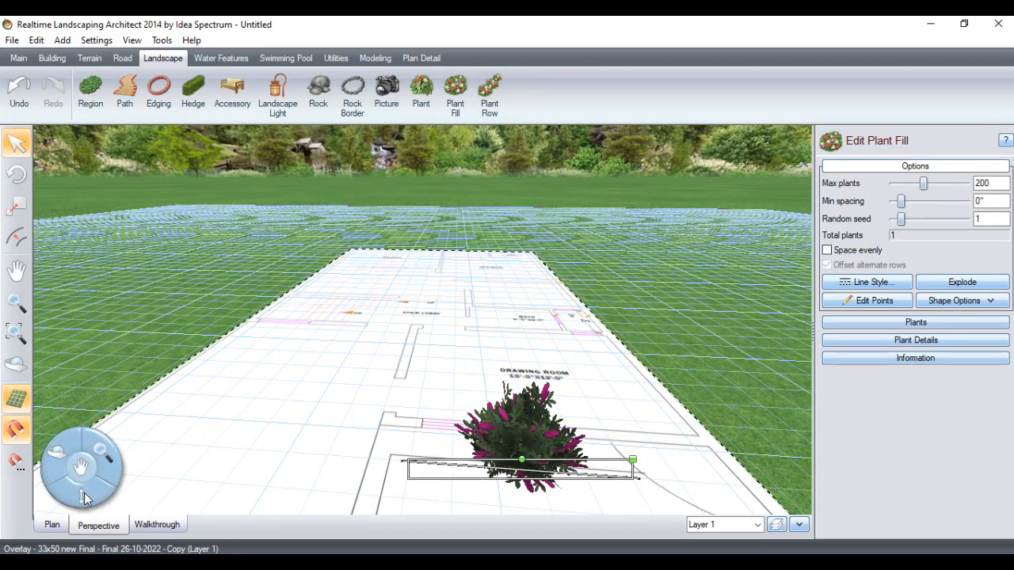
{"action": "left_click_drag", "start_coordinate": [60, 460], "coordinate": [103, 475]}
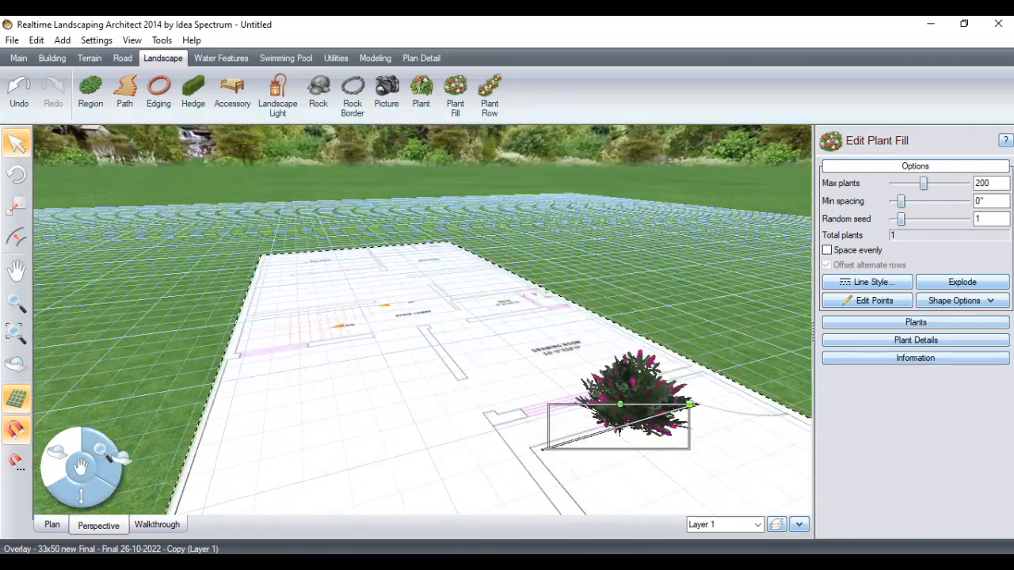
Return to the plan view, shrink the plant fill below the window and delete it.
{"action": "left_click", "coordinate": [50, 524]}
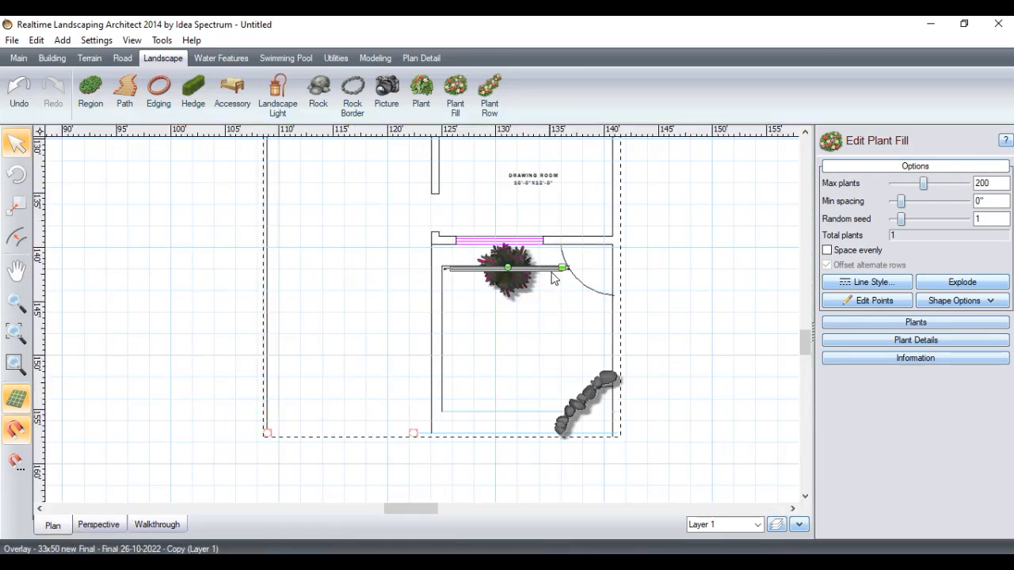
{"action": "left_click_drag", "start_coordinate": [561, 270], "coordinate": [468, 269]}
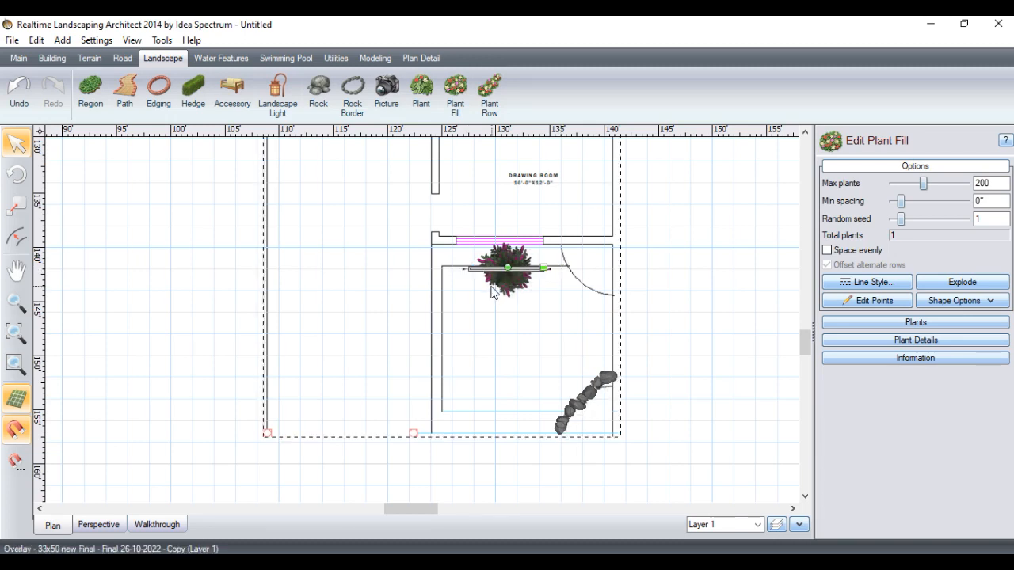
{"action": "key", "text": "Delete"}
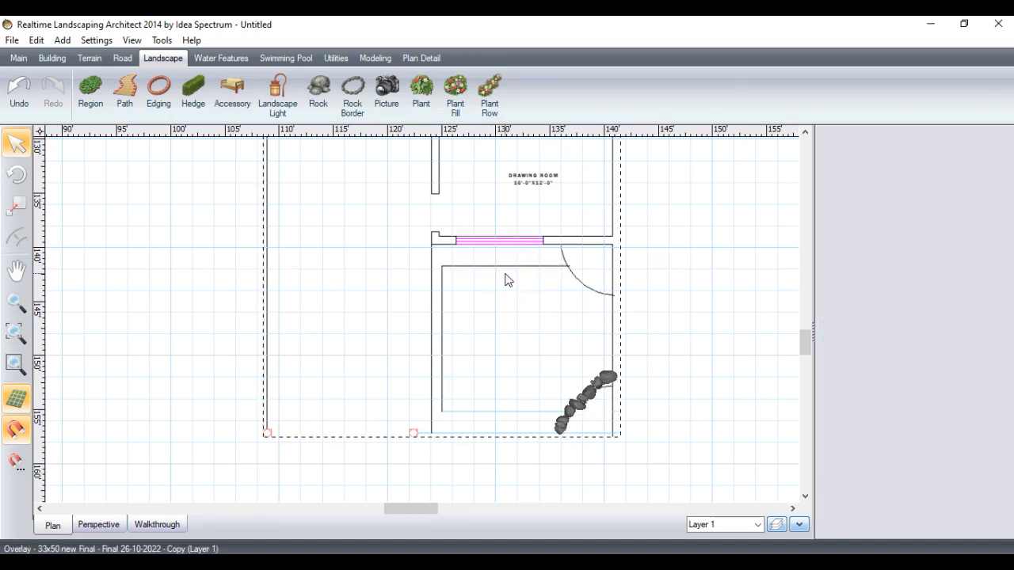
Place a Black Cherry plant at the upper-left corner of the inner outline and set its starting age to 1.3 years.
{"action": "left_click", "coordinate": [421, 91]}
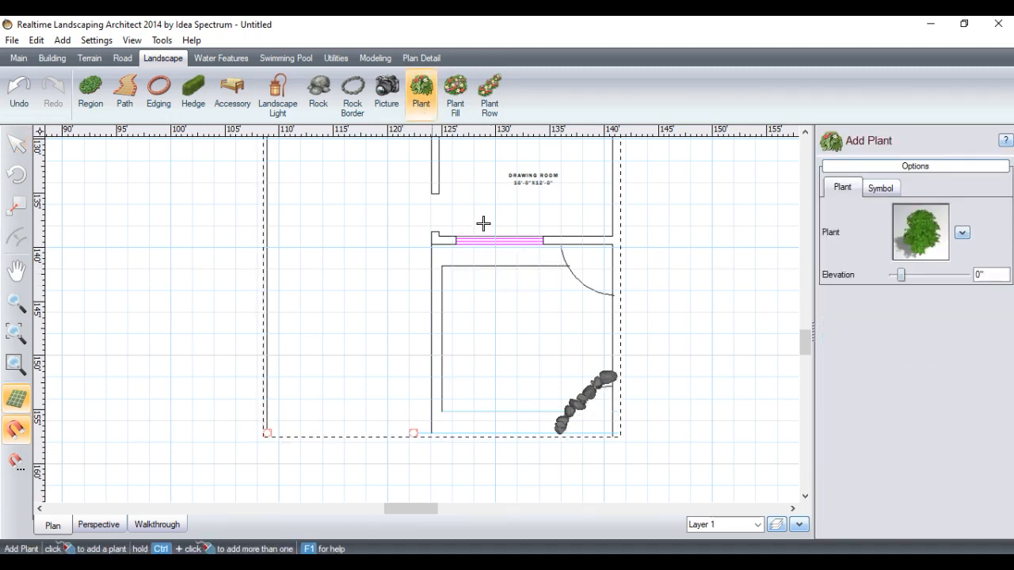
{"action": "left_click", "coordinate": [447, 268]}
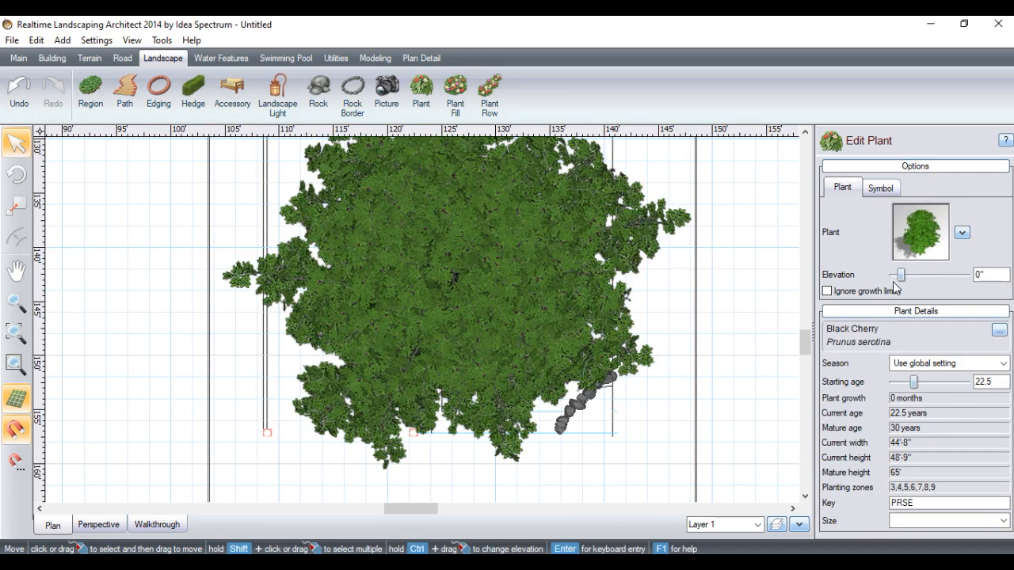
{"action": "left_click_drag", "start_coordinate": [938, 383], "coordinate": [902, 381]}
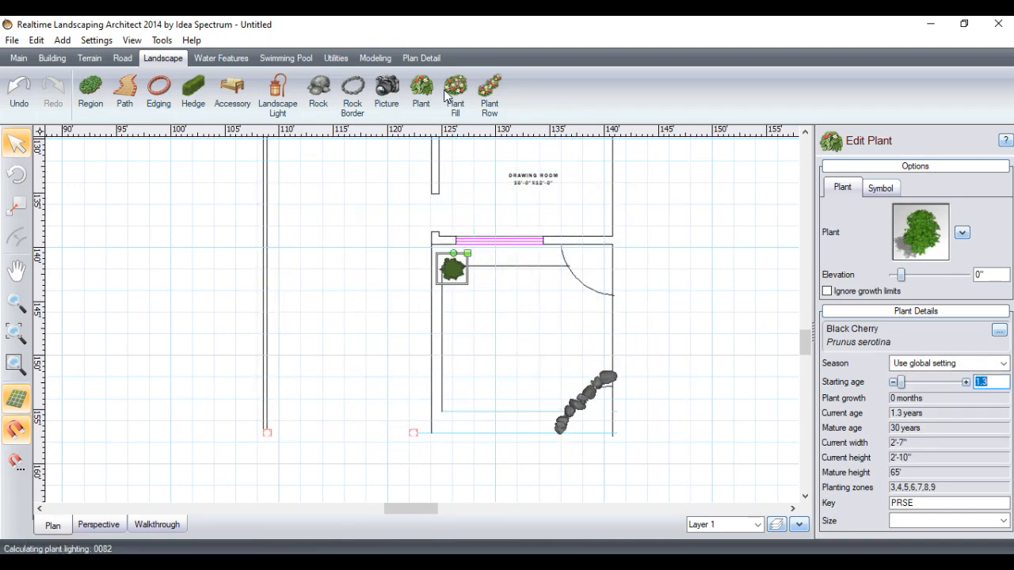
{"action": "left_click", "coordinate": [469, 272]}
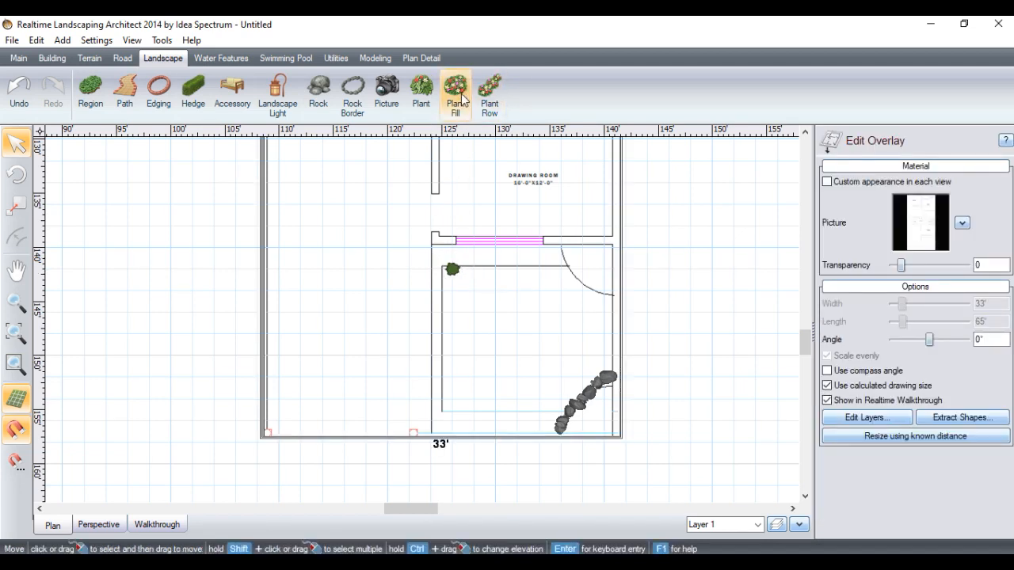
Draw a 10-plant row about 2' long beside the Black Cherry, along the line below the window.
{"action": "left_click", "coordinate": [489, 93]}
{"action": "left_click", "coordinate": [457, 271]}
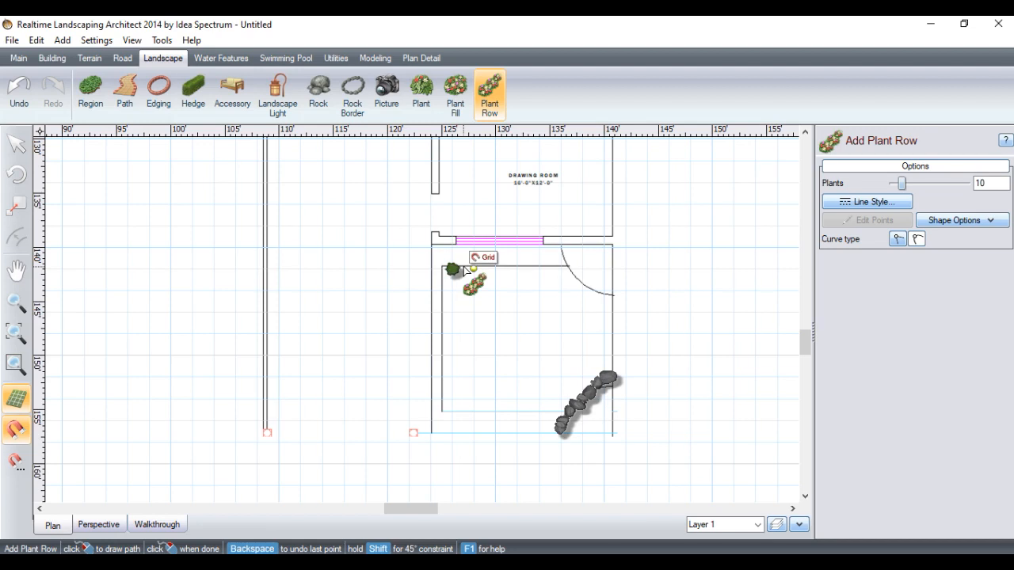
{"action": "left_click", "coordinate": [496, 270]}
{"action": "right_click", "coordinate": [496, 270]}
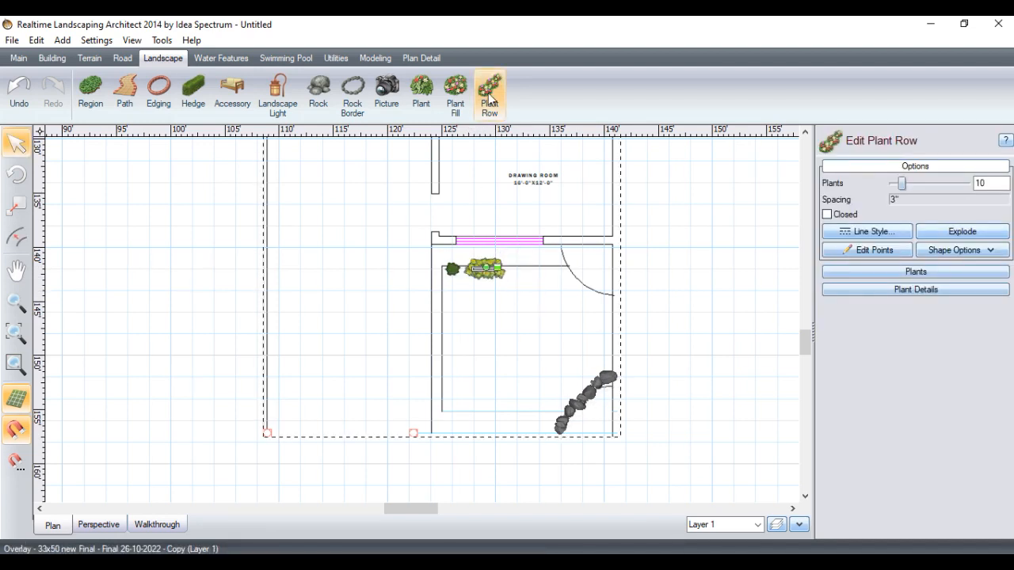
Draw a second 10-plant row about 4' long, continuing from the end of the first row along the same line.
{"action": "left_click", "coordinate": [495, 93]}
{"action": "left_click", "coordinate": [496, 270]}
{"action": "left_click", "coordinate": [537, 269]}
{"action": "right_click", "coordinate": [537, 270]}
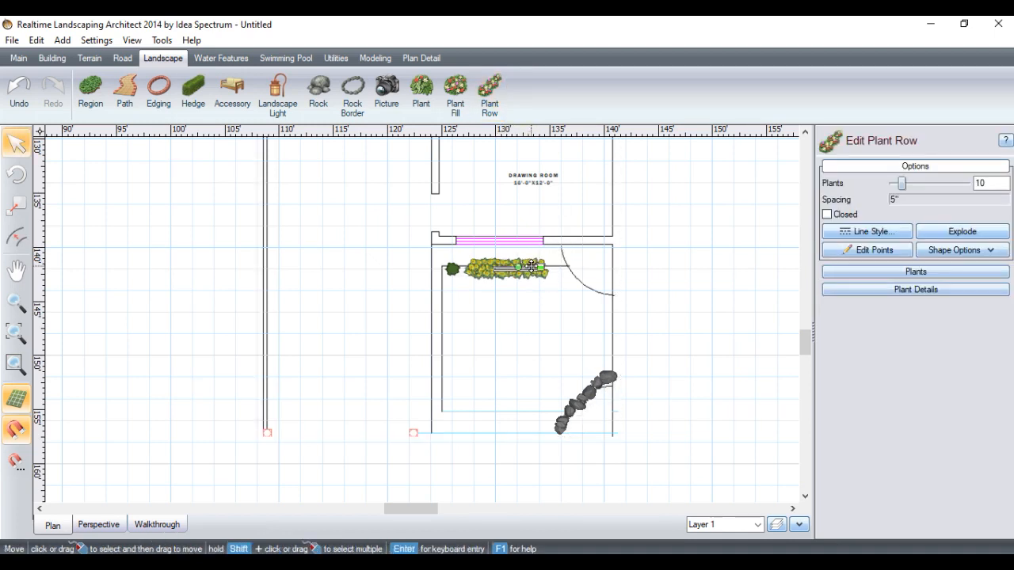
Draw a third 10-plant row from the end of the second row to the door arc.
{"action": "left_click", "coordinate": [489, 94]}
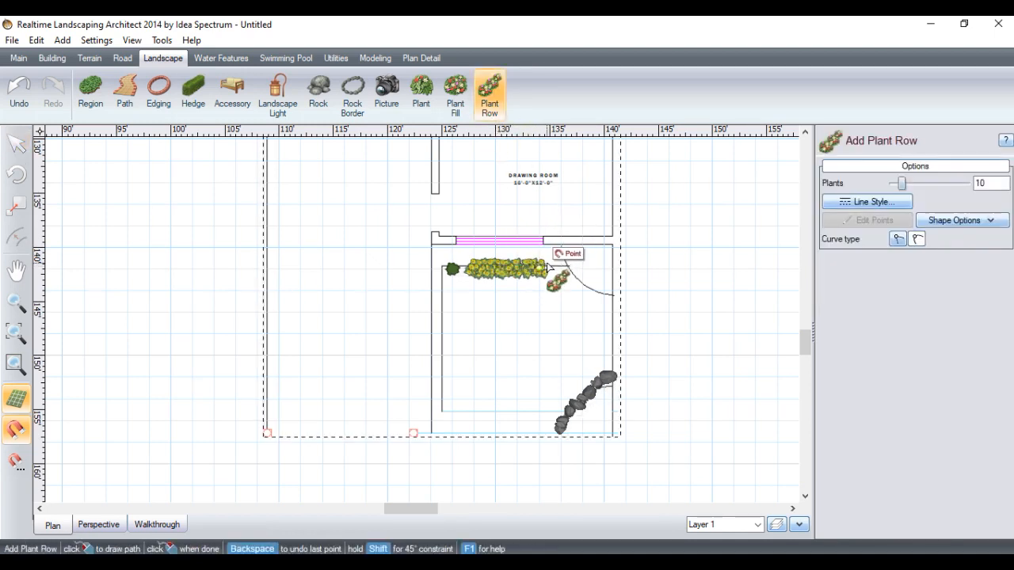
{"action": "left_click", "coordinate": [540, 268]}
{"action": "left_click", "coordinate": [569, 270]}
{"action": "right_click", "coordinate": [568, 270]}
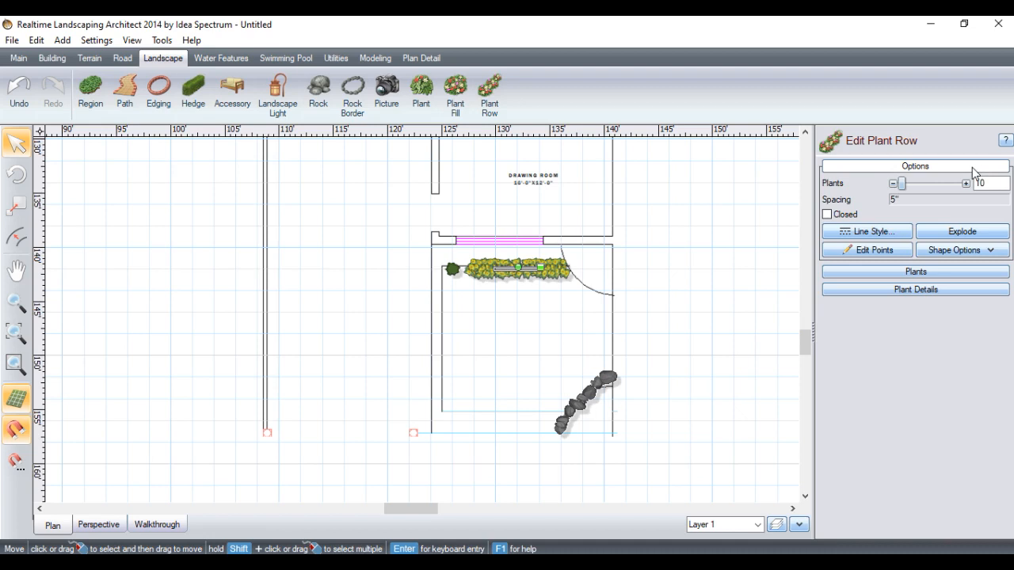
Change the plant of the middle row to the perennial Orange Emperor Tulip.
{"action": "left_click", "coordinate": [891, 235]}
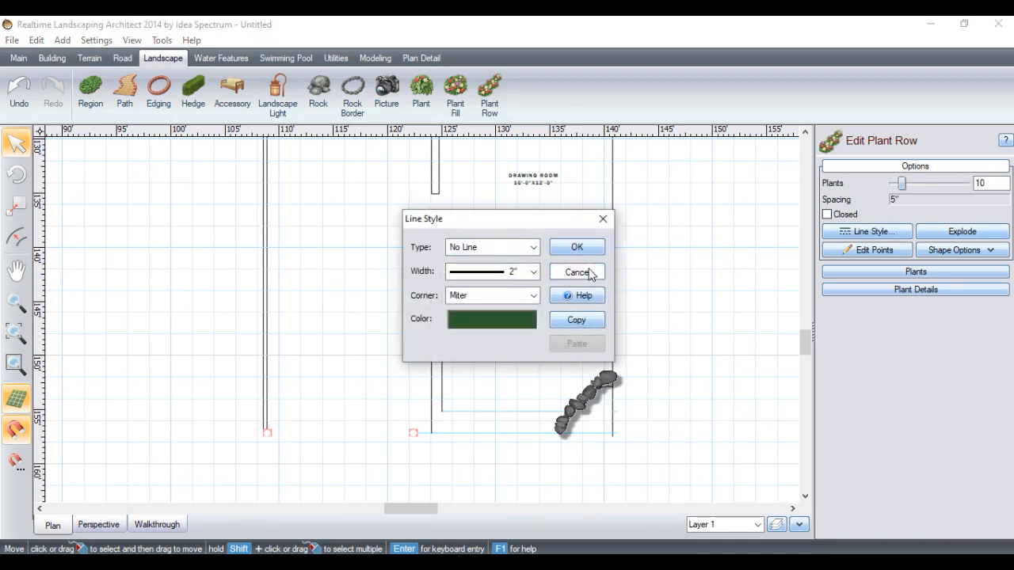
{"action": "left_click", "coordinate": [578, 271]}
{"action": "left_click", "coordinate": [928, 271]}
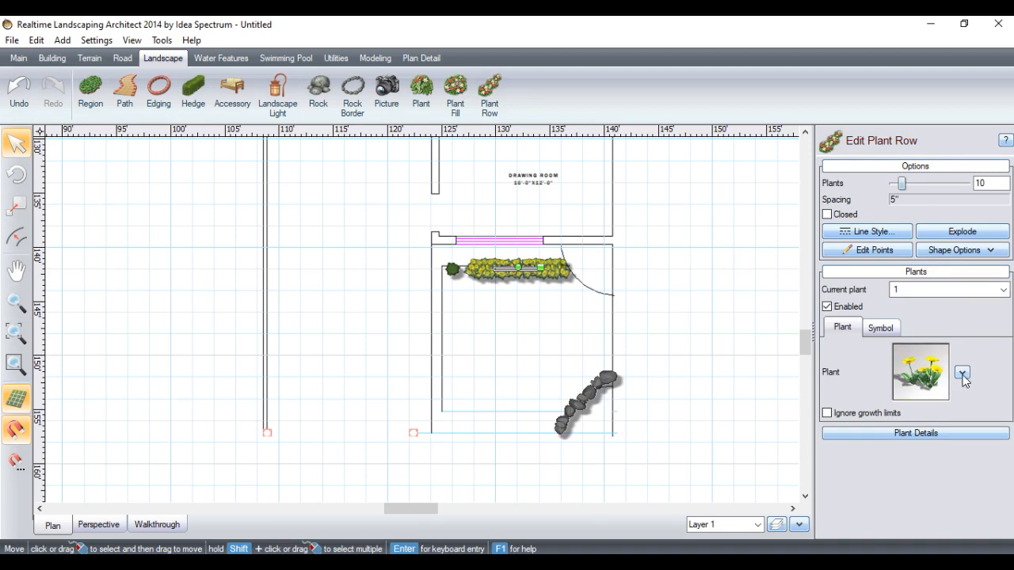
{"action": "left_click", "coordinate": [961, 372]}
{"action": "left_click", "coordinate": [928, 390]}
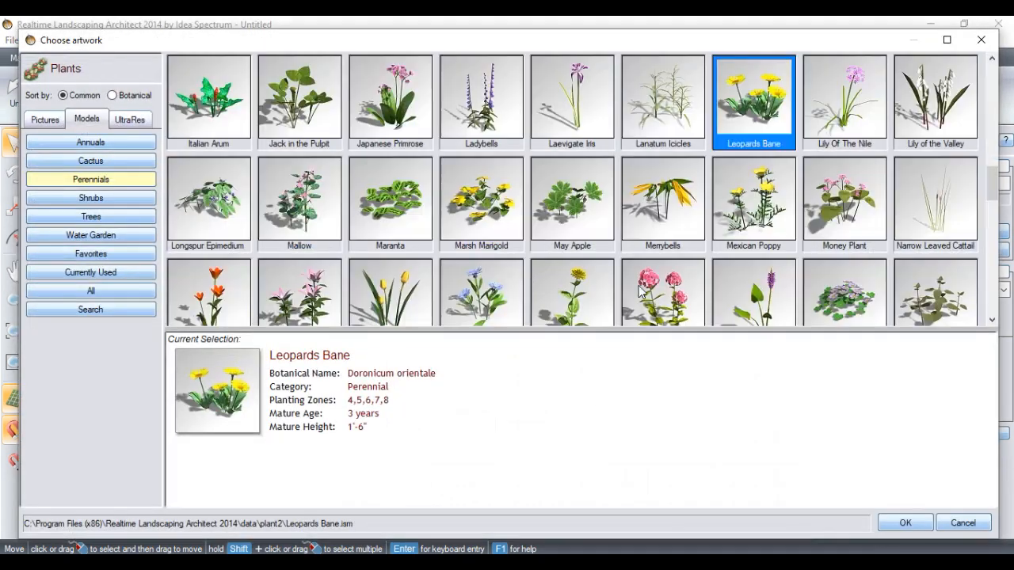
{"action": "left_click", "coordinate": [226, 294]}
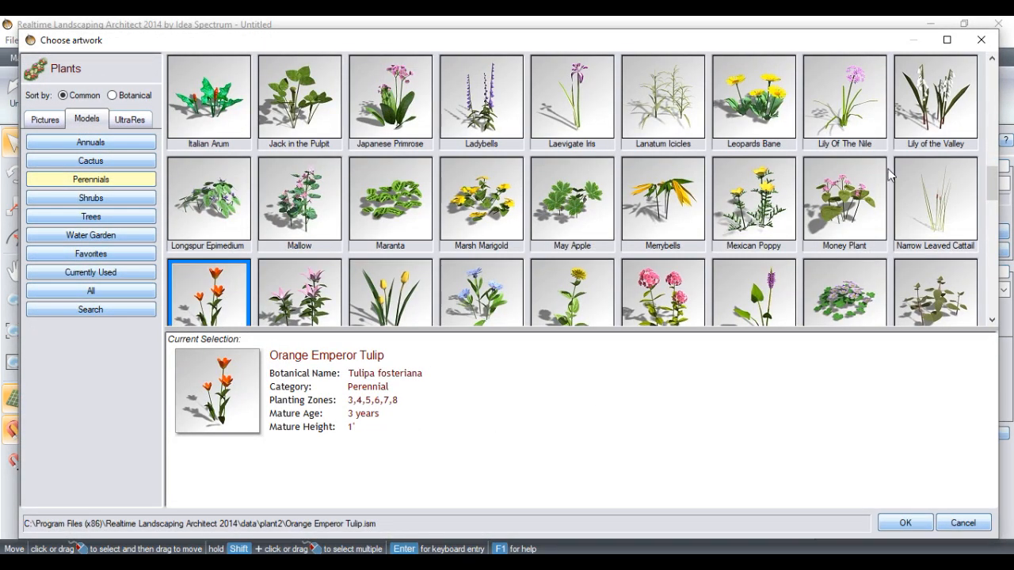
{"action": "left_click", "coordinate": [905, 523]}
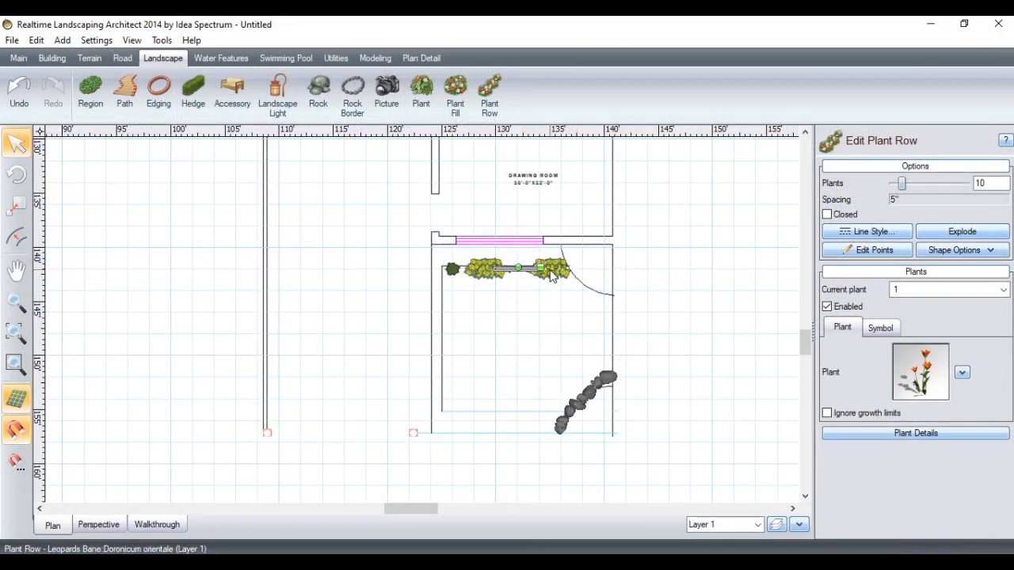
Change the plant of the row ending at the door arc to the perennial Phlox - Apple Blossom.
{"action": "left_click", "coordinate": [551, 271]}
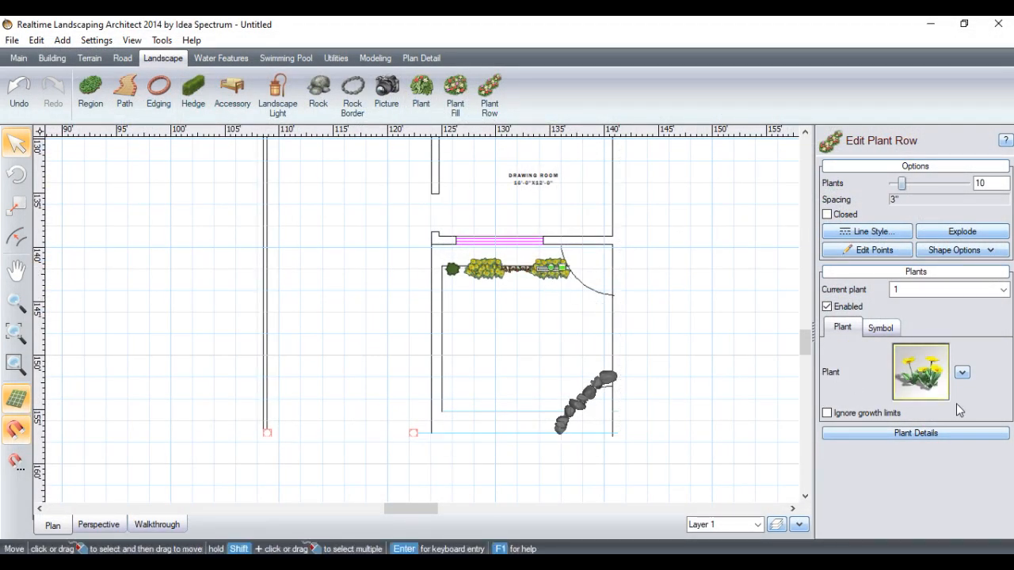
{"action": "left_click", "coordinate": [960, 373]}
{"action": "left_click", "coordinate": [907, 389]}
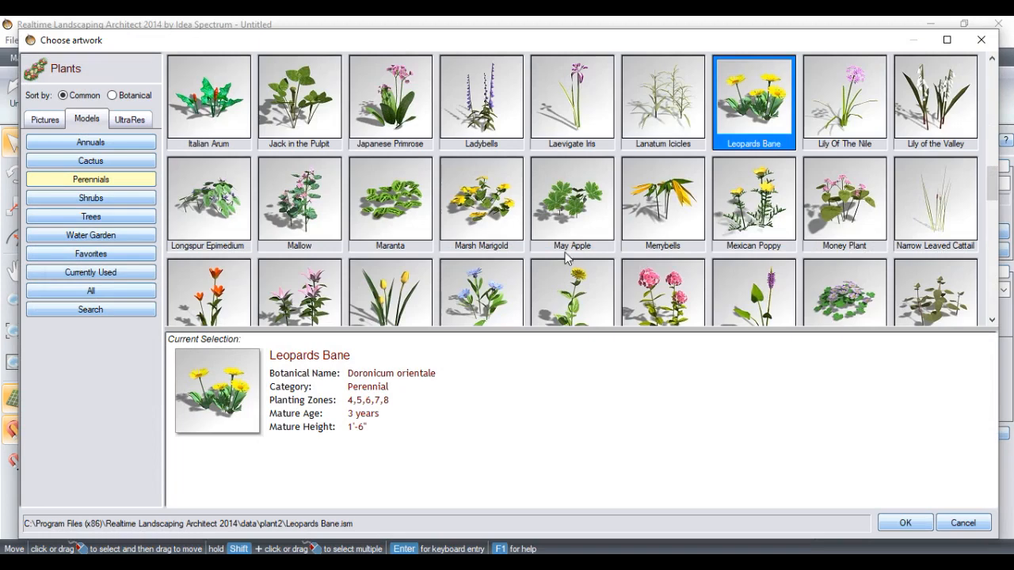
{"action": "left_click", "coordinate": [656, 304]}
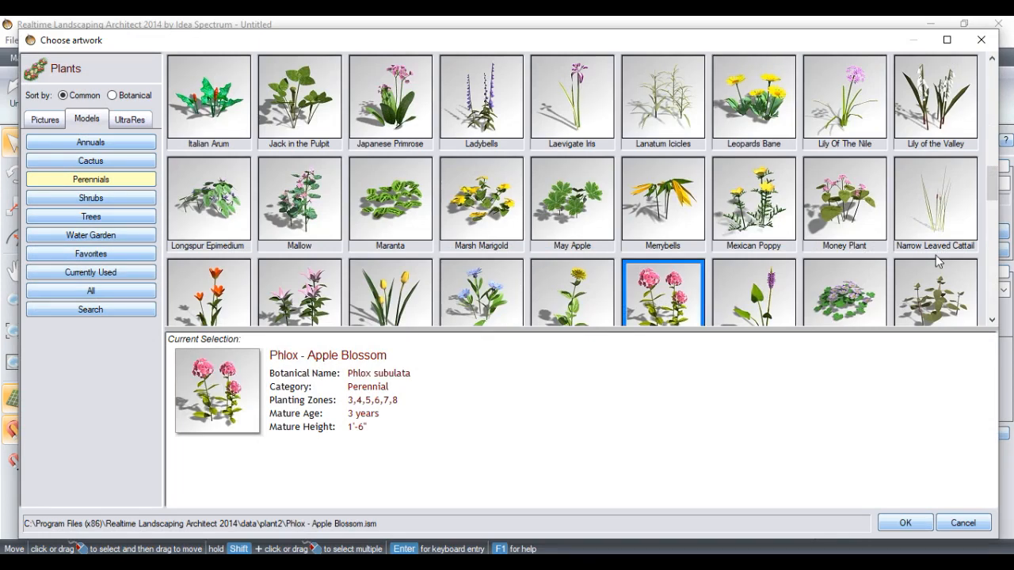
{"action": "left_click", "coordinate": [904, 526]}
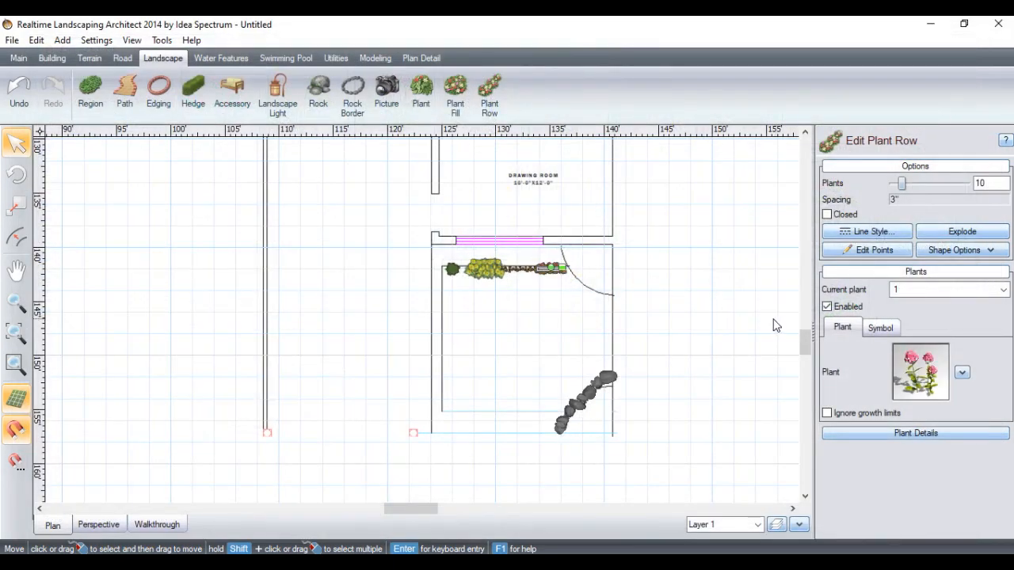
Change the plant of the row beside the Black Cherry to the perennial Italian Arum.
{"action": "left_click", "coordinate": [483, 270]}
{"action": "left_click", "coordinate": [962, 373]}
{"action": "left_click", "coordinate": [914, 391]}
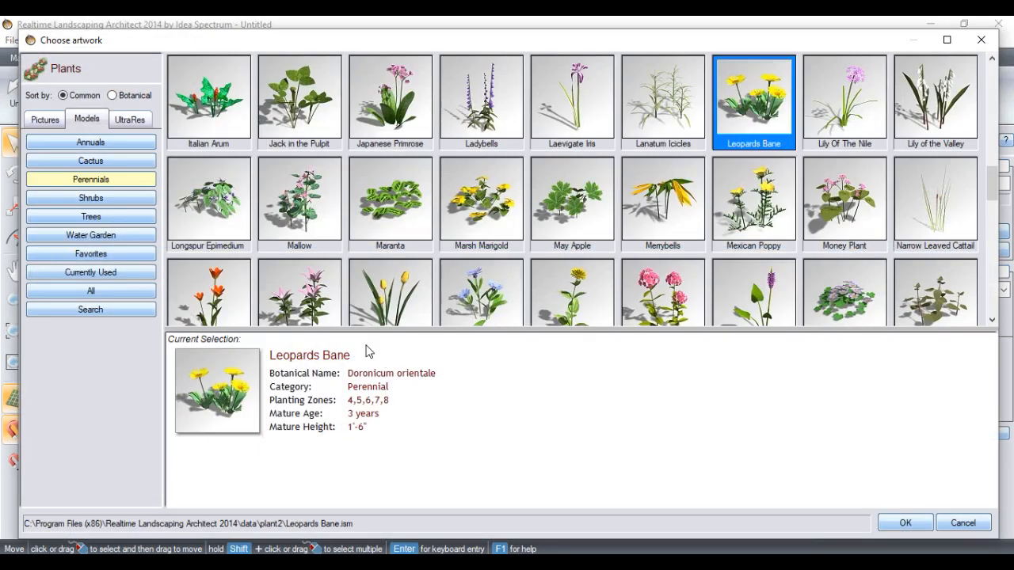
{"action": "left_click", "coordinate": [210, 103]}
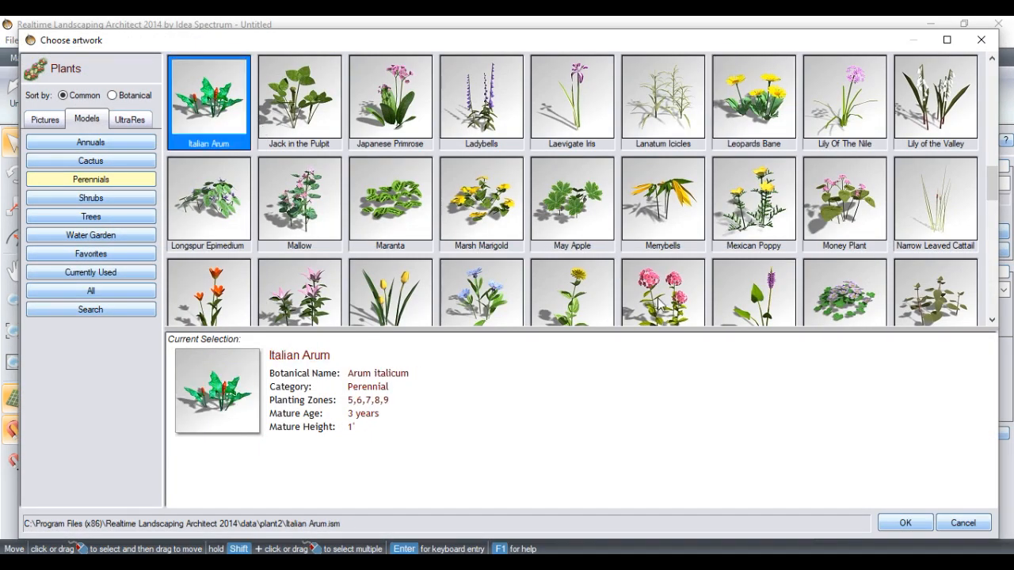
{"action": "left_click", "coordinate": [903, 524]}
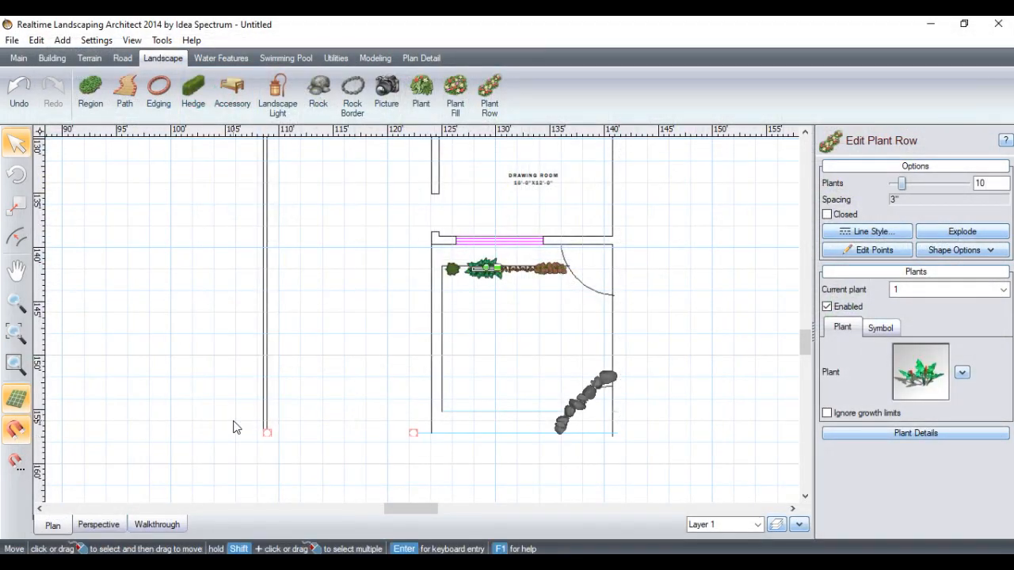
Examine the tree, the three plant rows and the rock border in 3D perspective from several angles and distances.
{"action": "left_click", "coordinate": [93, 525]}
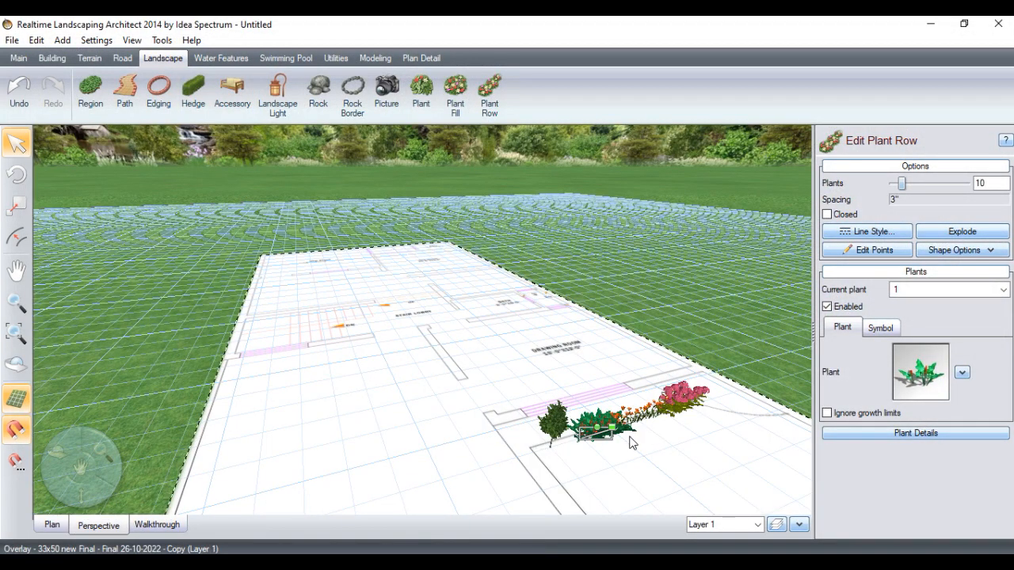
{"action": "scroll", "coordinate": [633, 449], "scroll_direction": "up", "scroll_amount": 5}
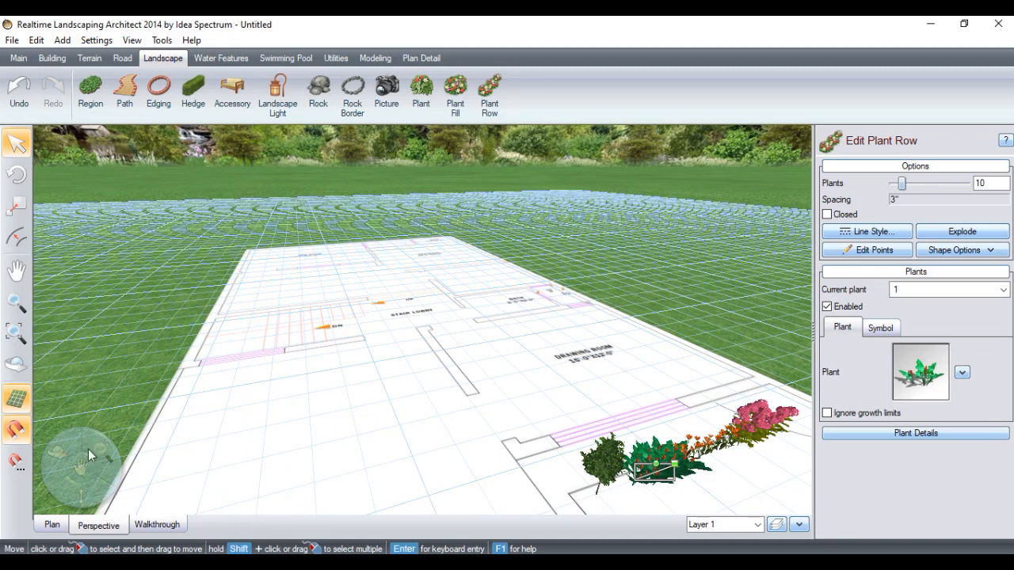
{"action": "left_click_drag", "start_coordinate": [57, 454], "coordinate": [213, 412]}
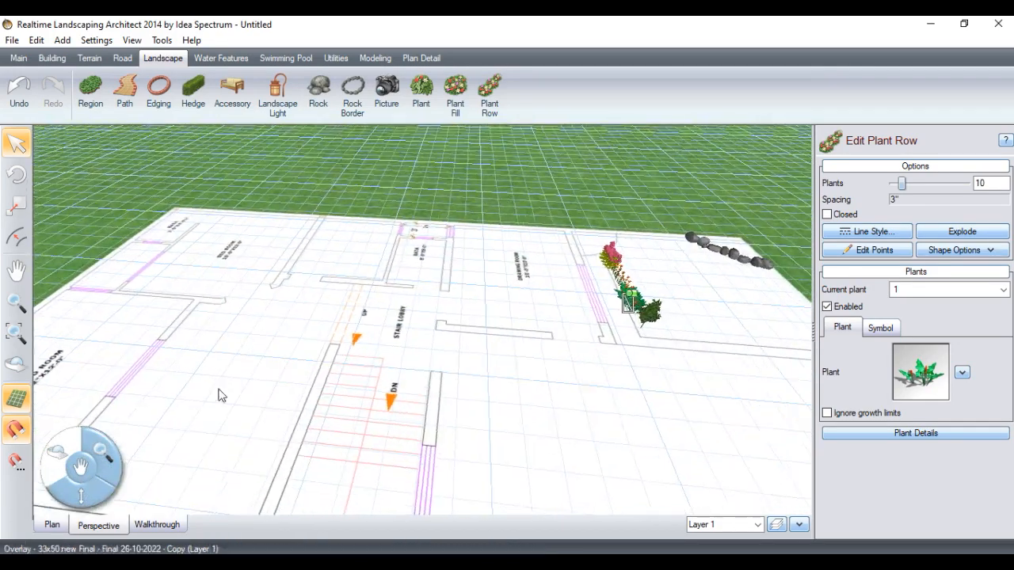
{"action": "scroll", "coordinate": [625, 278], "scroll_direction": "up", "scroll_amount": 5}
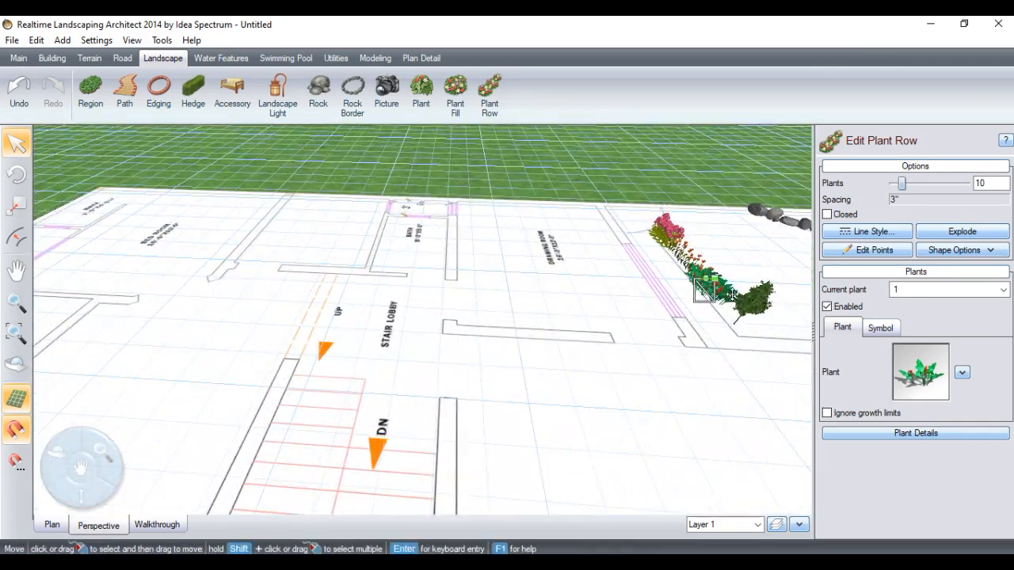
{"action": "left_click_drag", "start_coordinate": [57, 454], "coordinate": [564, 311]}
{"action": "scroll", "coordinate": [452, 362], "scroll_direction": "up", "scroll_amount": 1}
{"action": "scroll", "coordinate": [357, 357], "scroll_direction": "down", "scroll_amount": 1}
{"action": "scroll", "coordinate": [356, 358], "scroll_direction": "down", "scroll_amount": 2}
{"action": "scroll", "coordinate": [485, 393], "scroll_direction": "up", "scroll_amount": 1}
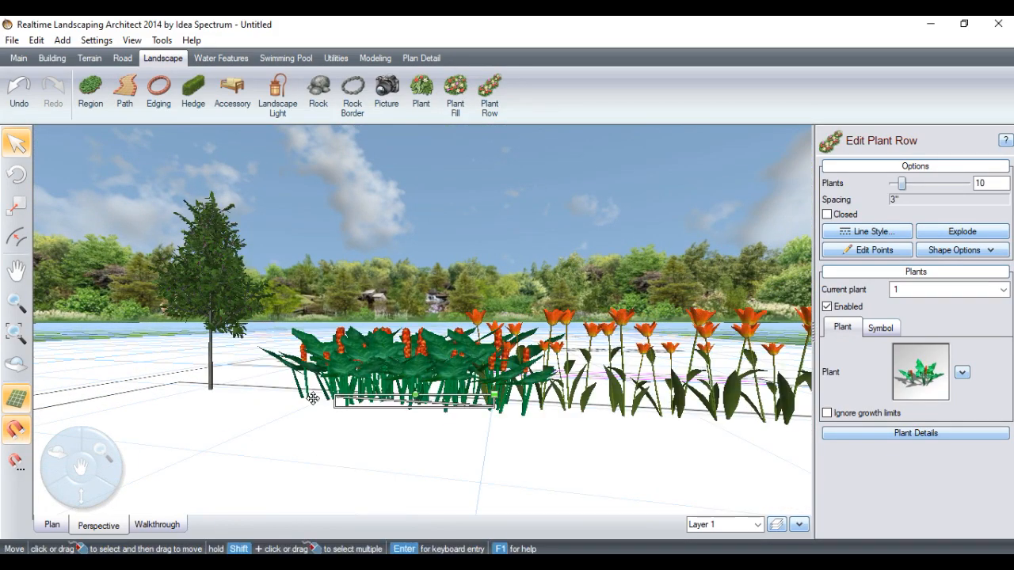
{"action": "left_click_drag", "start_coordinate": [59, 454], "coordinate": [143, 463]}
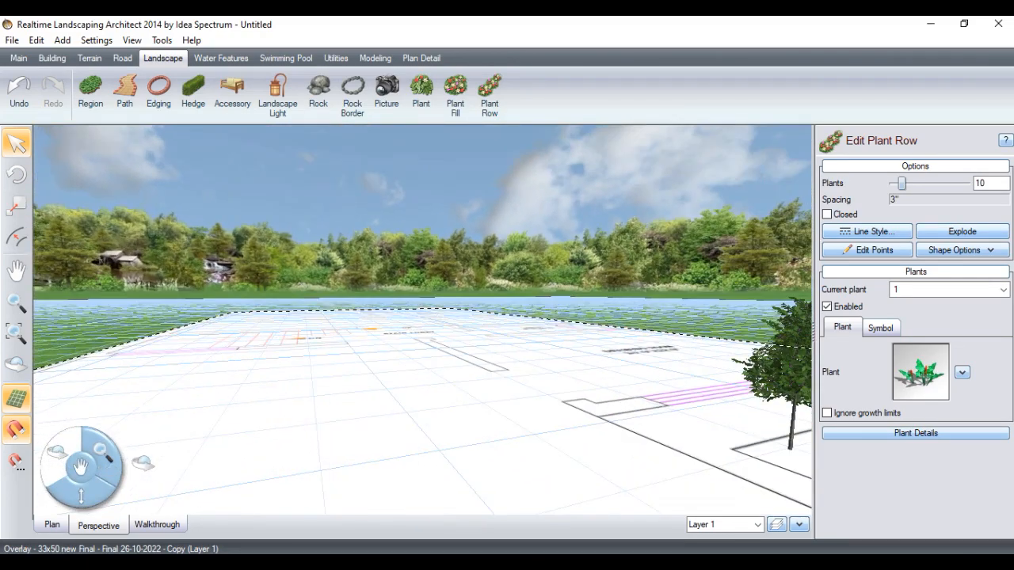
{"action": "scroll", "coordinate": [213, 407], "scroll_direction": "down", "scroll_amount": 3}
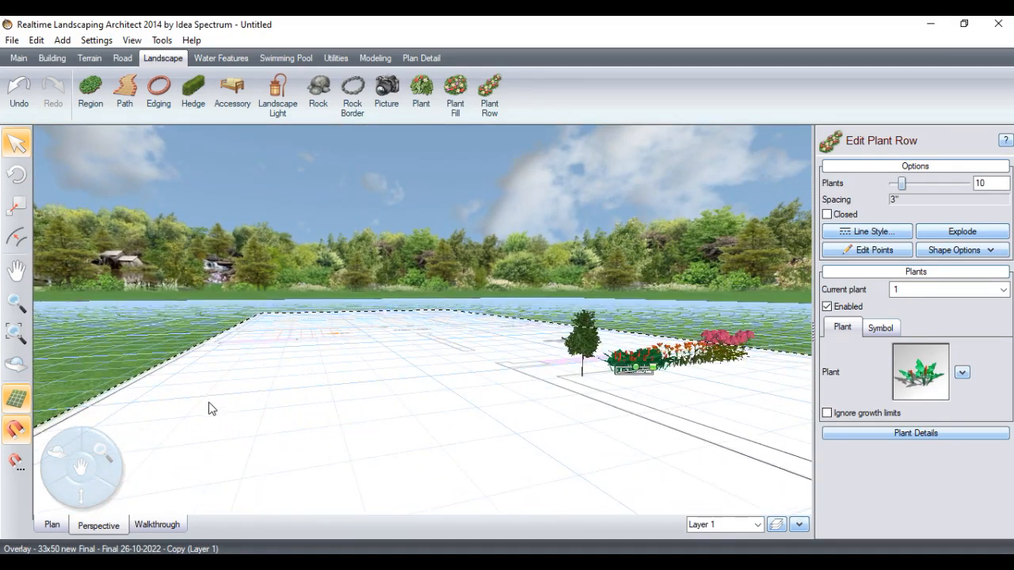
{"action": "left_click_drag", "start_coordinate": [63, 453], "coordinate": [782, 496]}
{"action": "scroll", "coordinate": [364, 301], "scroll_direction": "down", "scroll_amount": 5}
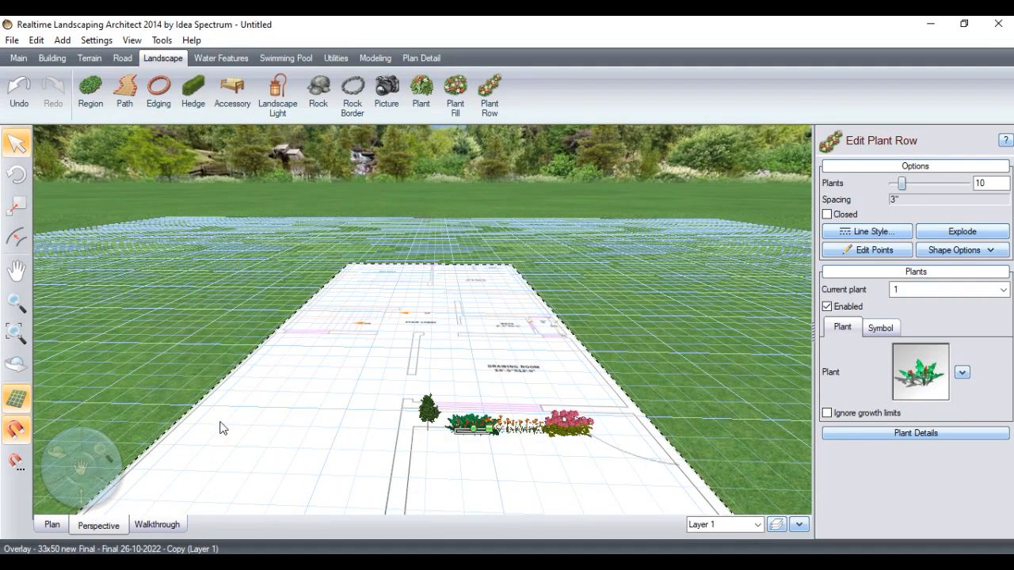
Draw a closed grass region about 14' by 12' in plan, from the Black Cherry around by the rock border and door arc, and check it in perspective.
{"action": "left_click", "coordinate": [51, 524]}
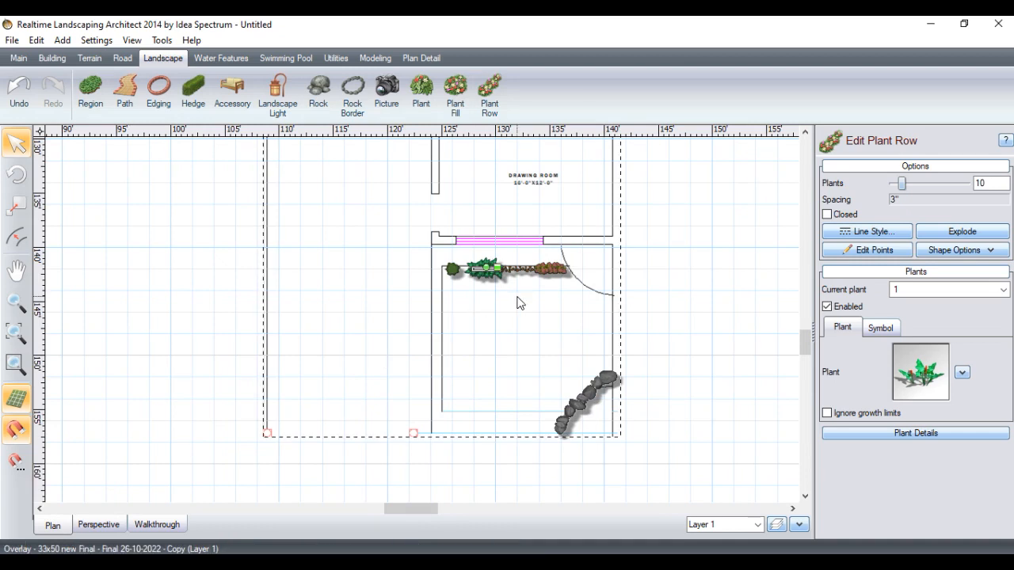
{"action": "left_click", "coordinate": [89, 94]}
{"action": "left_click", "coordinate": [452, 269]}
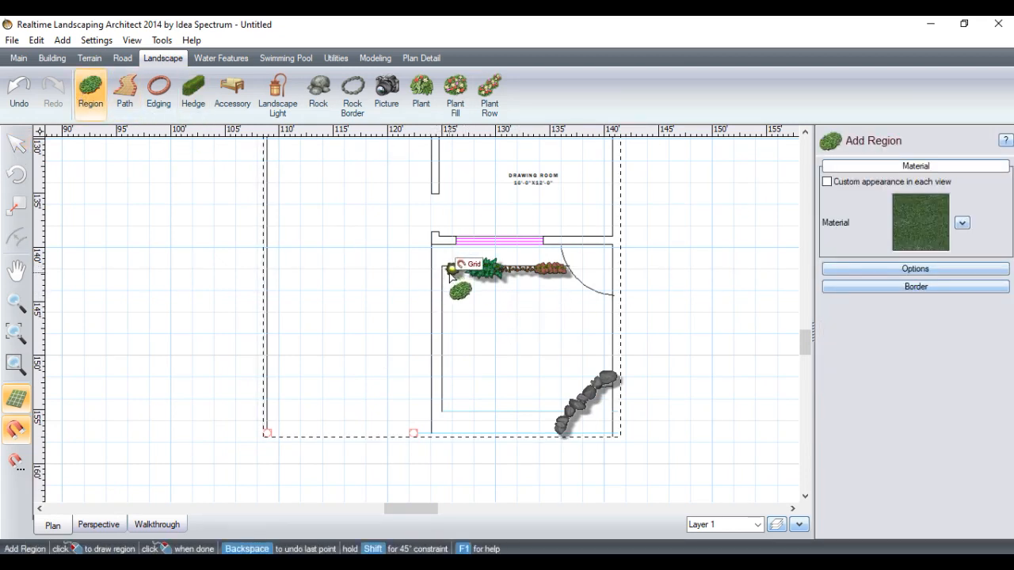
{"action": "left_click", "coordinate": [455, 404]}
{"action": "key", "text": "BackSpace"}
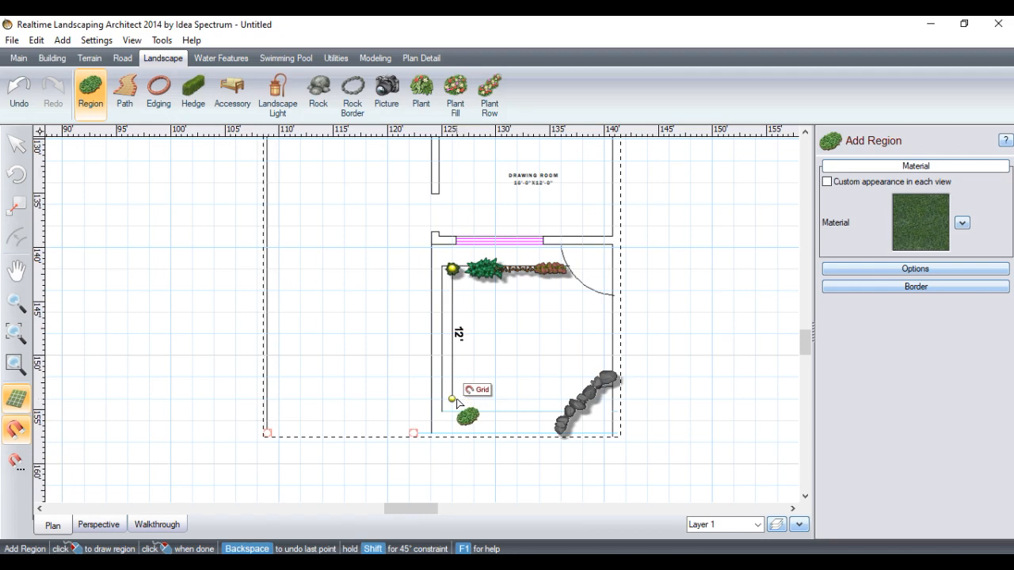
{"action": "left_click", "coordinate": [459, 402]}
{"action": "left_click", "coordinate": [473, 400]}
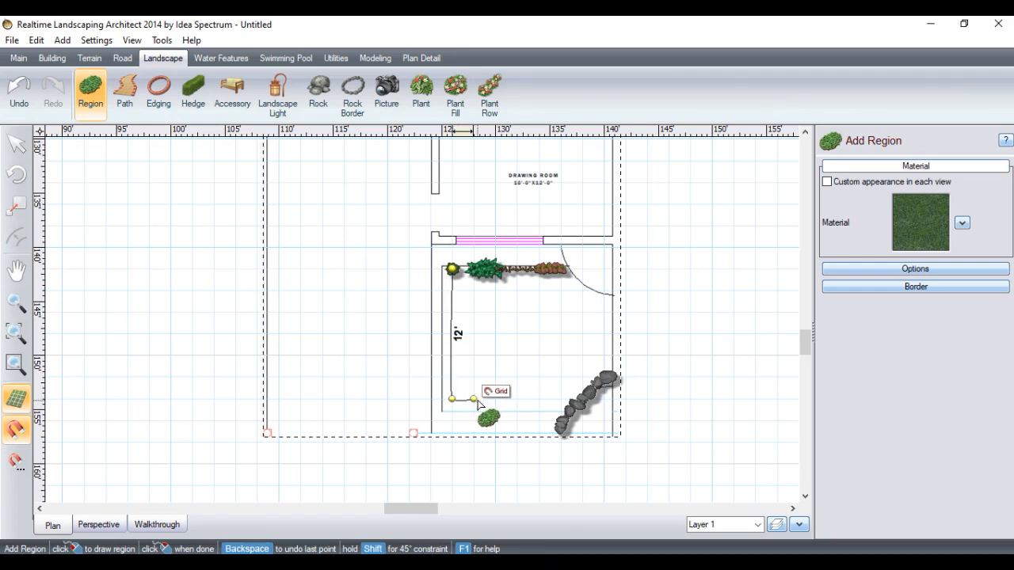
{"action": "left_click", "coordinate": [517, 400]}
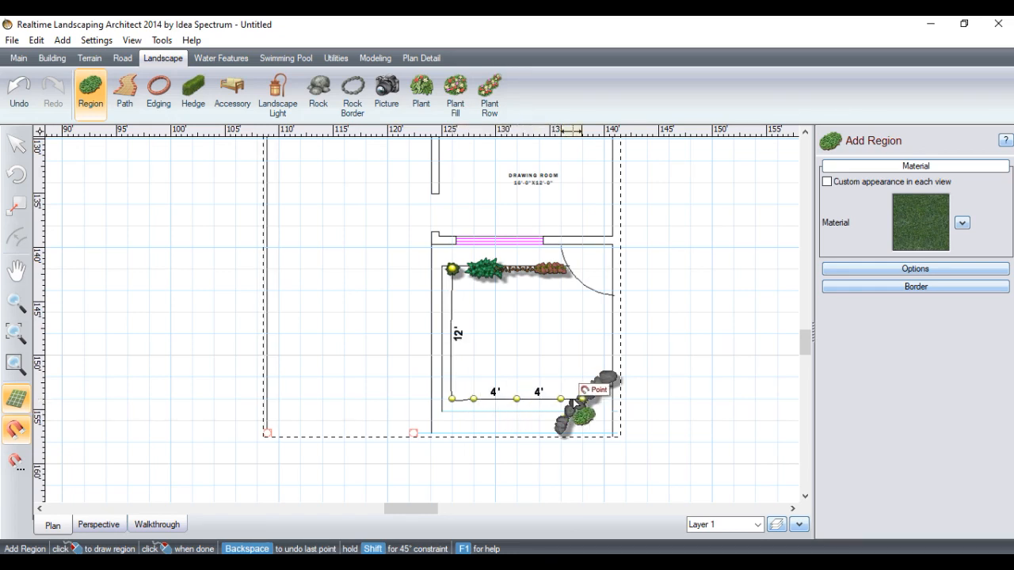
{"action": "left_click", "coordinate": [560, 400]}
{"action": "left_click", "coordinate": [604, 376]}
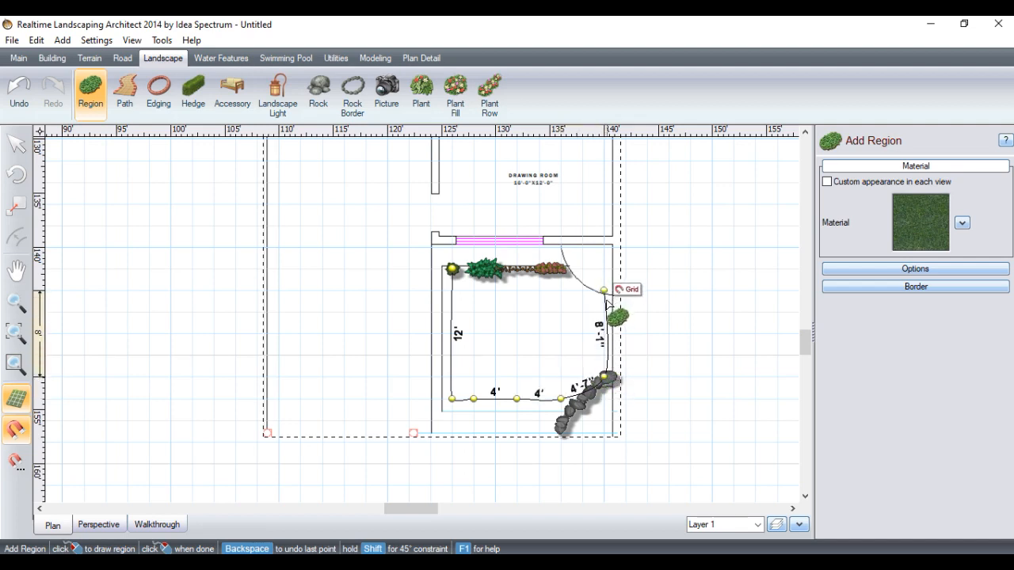
{"action": "left_click", "coordinate": [603, 311]}
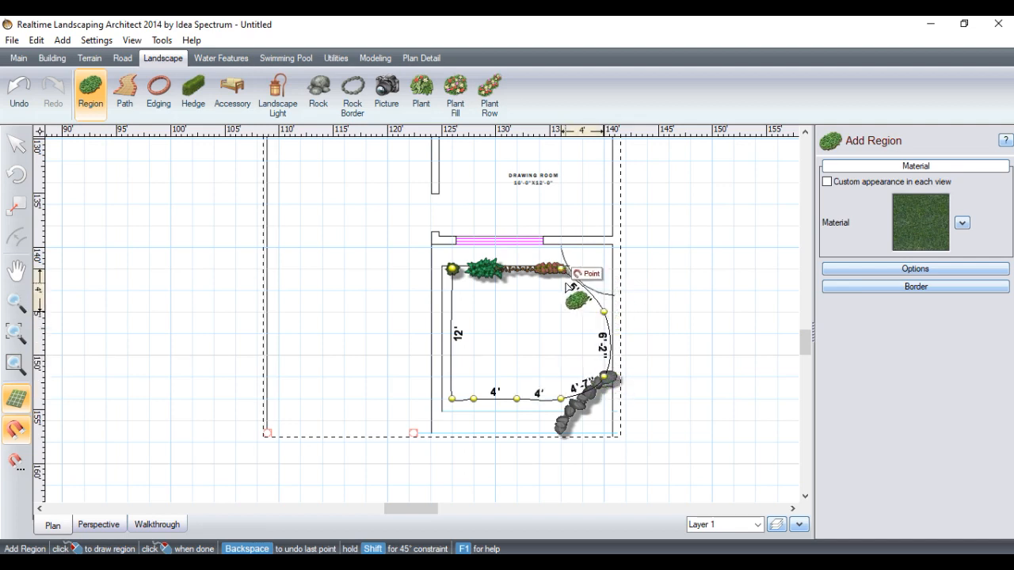
{"action": "right_click", "coordinate": [552, 286]}
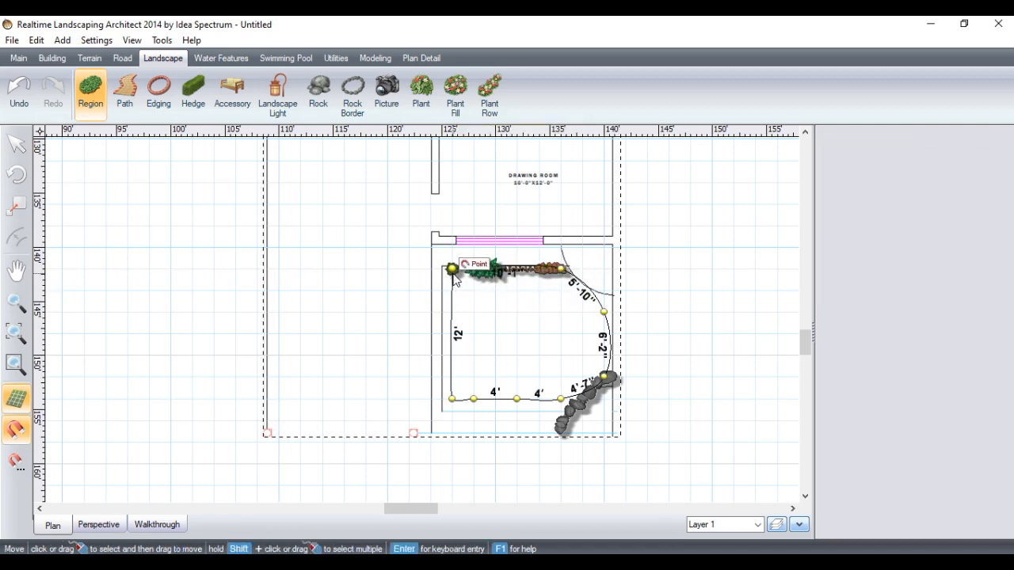
{"action": "left_click", "coordinate": [111, 525]}
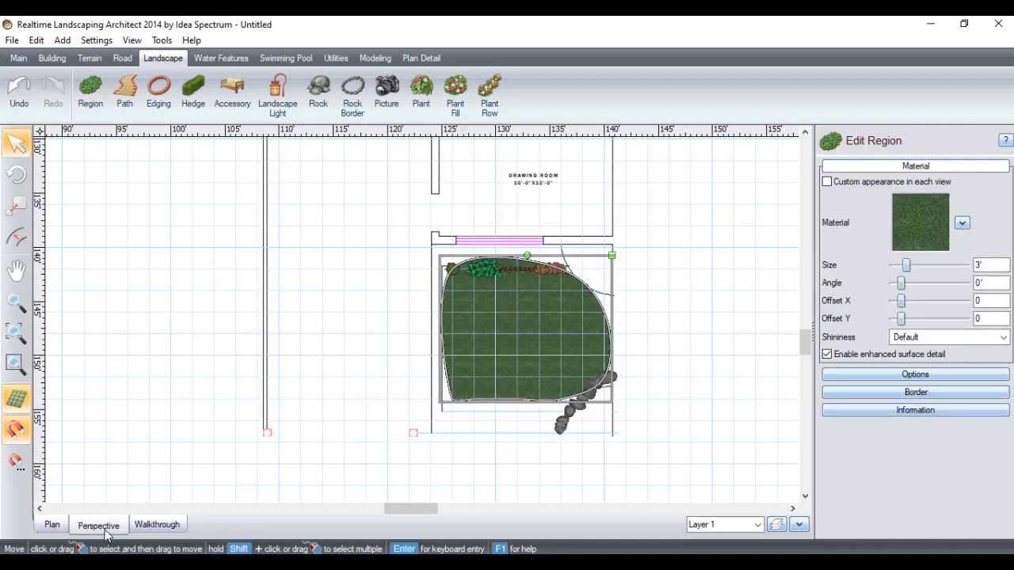
{"action": "scroll", "coordinate": [459, 416], "scroll_direction": "up", "scroll_amount": 1}
{"action": "scroll", "coordinate": [459, 472], "scroll_direction": "down", "scroll_amount": 3}
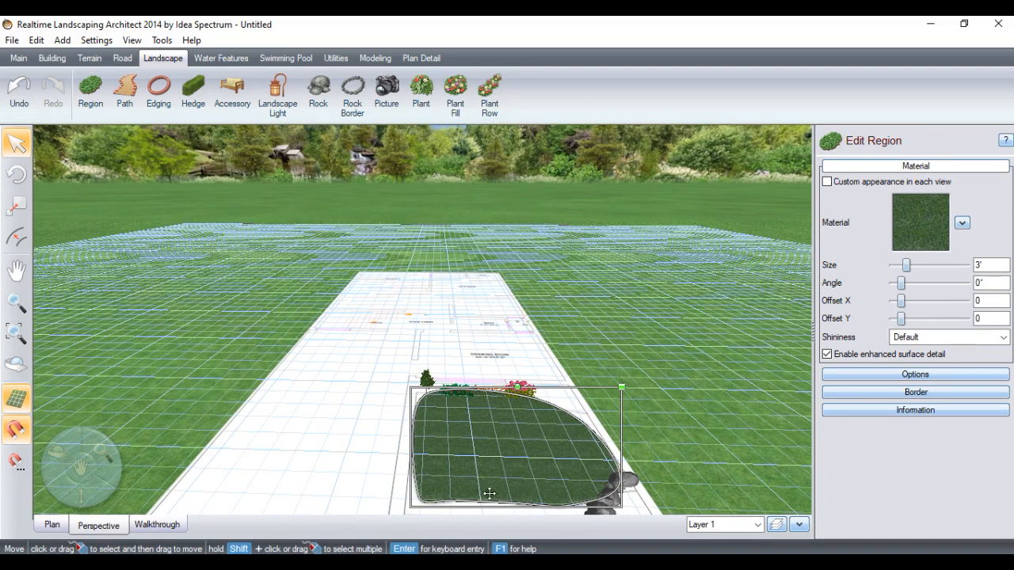
Insert seven edit points along the grass region's left edge in plan, between the Black Cherry and the lower corner.
{"action": "left_click", "coordinate": [51, 525]}
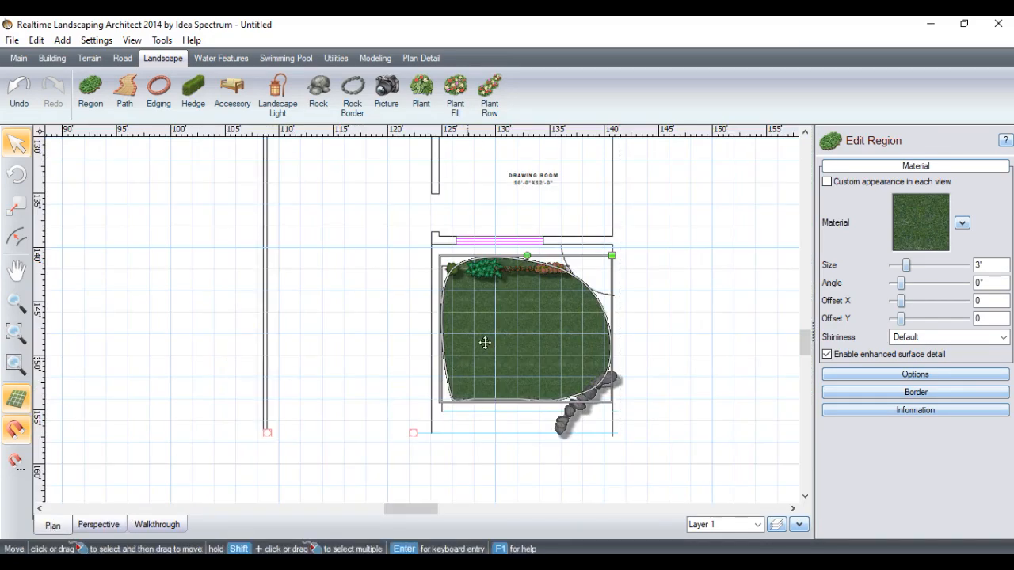
{"action": "scroll", "coordinate": [510, 302], "scroll_direction": "up", "scroll_amount": 4}
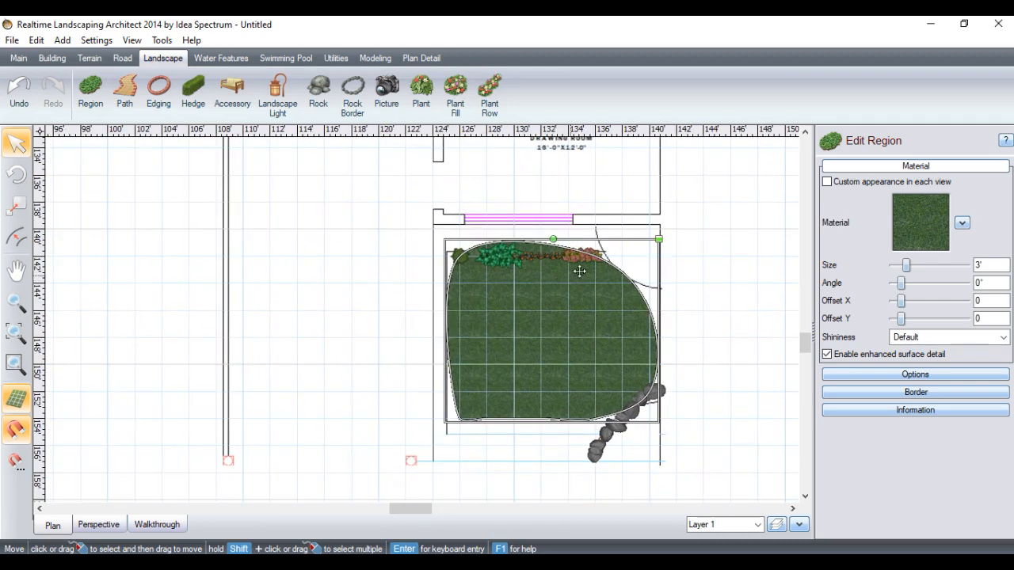
{"action": "scroll", "coordinate": [528, 252], "scroll_direction": "up", "scroll_amount": 1}
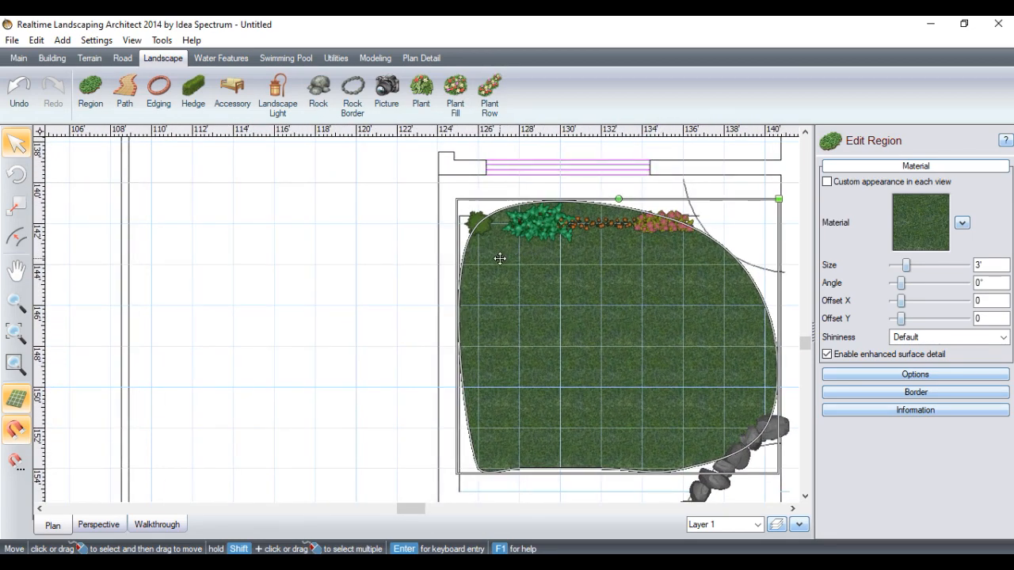
{"action": "scroll", "coordinate": [501, 256], "scroll_direction": "up", "scroll_amount": 1}
{"action": "left_click", "coordinate": [928, 376]}
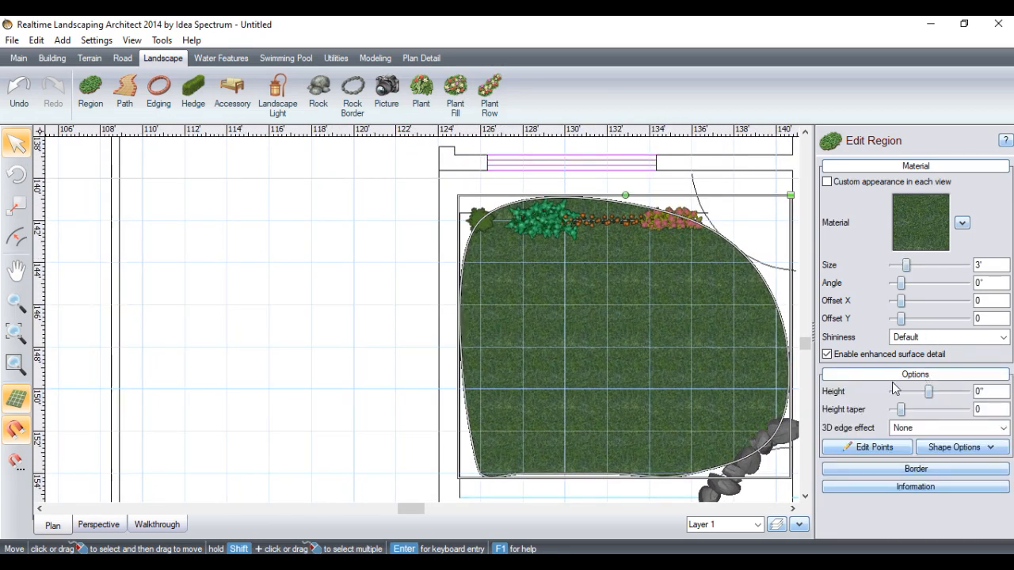
{"action": "left_click", "coordinate": [874, 447]}
{"action": "left_click", "coordinate": [863, 276]}
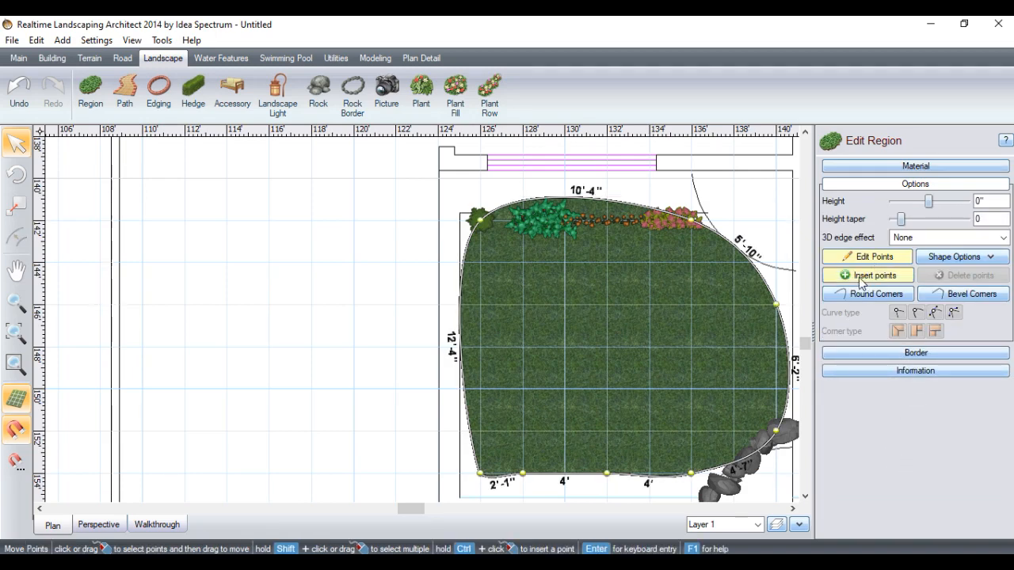
{"action": "left_click", "coordinate": [467, 241]}
{"action": "left_click", "coordinate": [468, 267]}
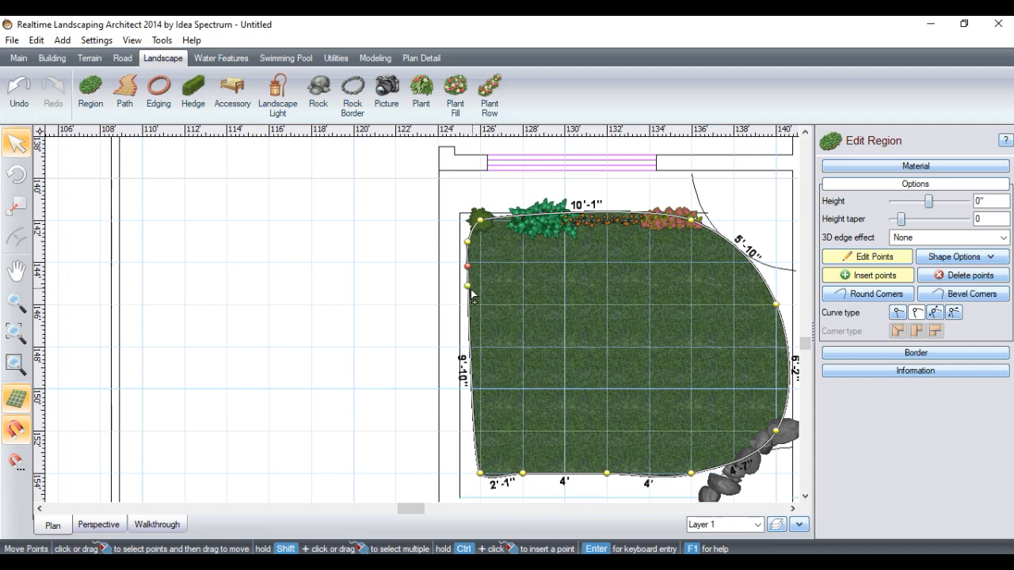
{"action": "left_click", "coordinate": [468, 320]}
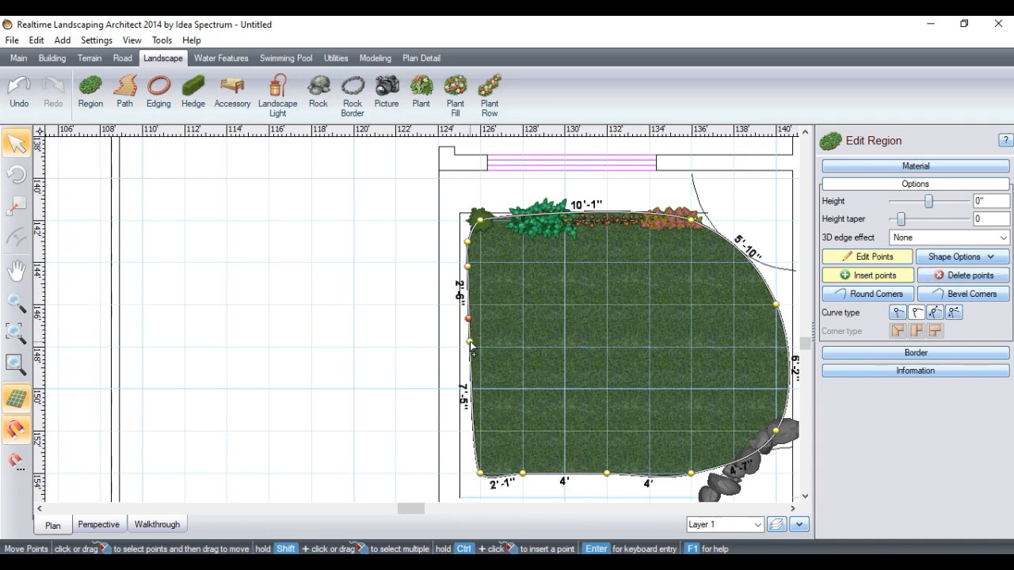
{"action": "left_click", "coordinate": [468, 364]}
{"action": "left_click", "coordinate": [471, 402]}
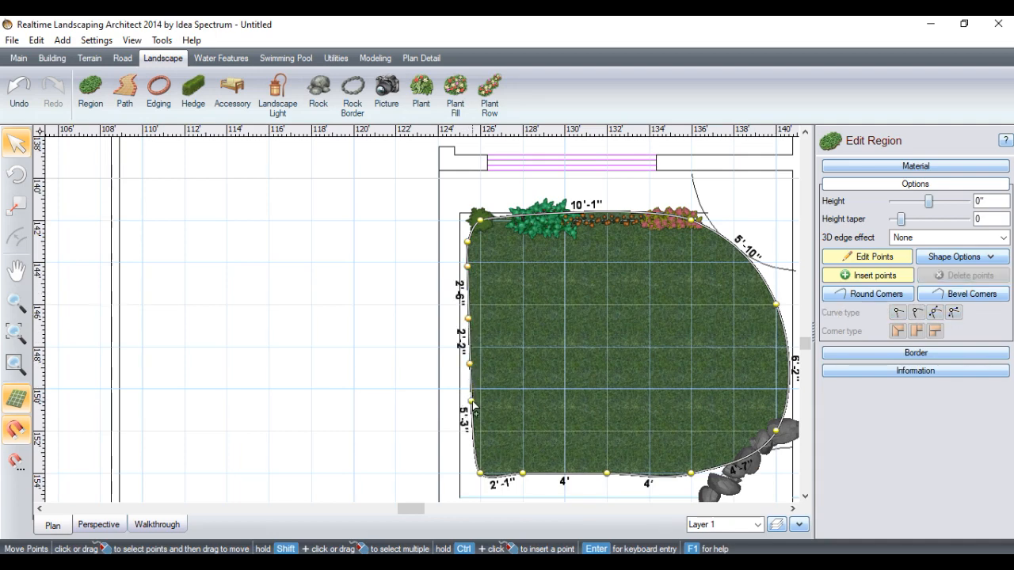
{"action": "left_click", "coordinate": [472, 425]}
{"action": "left_click", "coordinate": [473, 450]}
Move the grass region's left-edge and lower-edge points outward onto the plan's boundary lines.
{"action": "left_click_drag", "start_coordinate": [469, 245], "coordinate": [459, 214]}
{"action": "left_click_drag", "start_coordinate": [468, 264], "coordinate": [460, 273]}
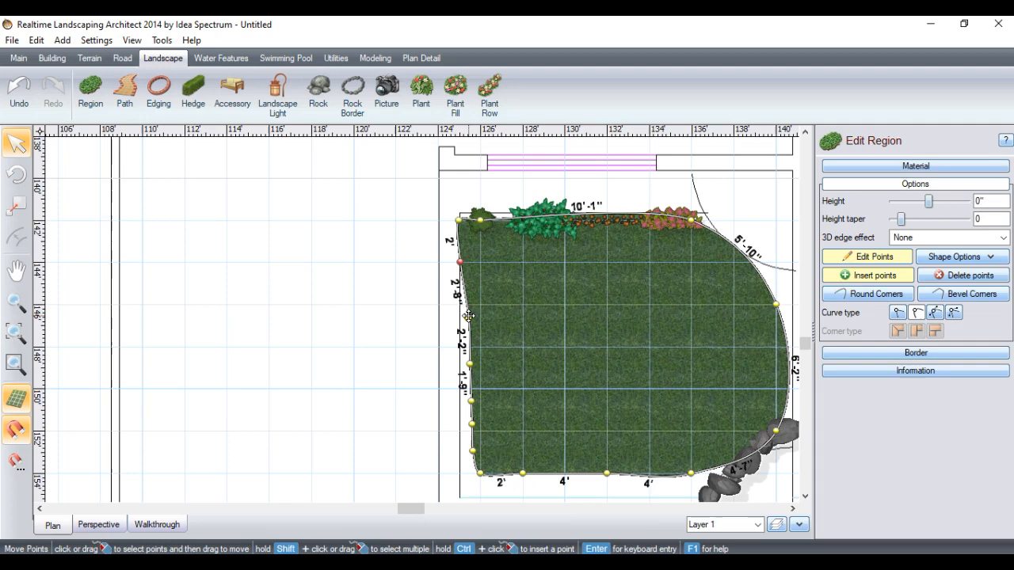
{"action": "left_click_drag", "start_coordinate": [468, 318], "coordinate": [460, 311]}
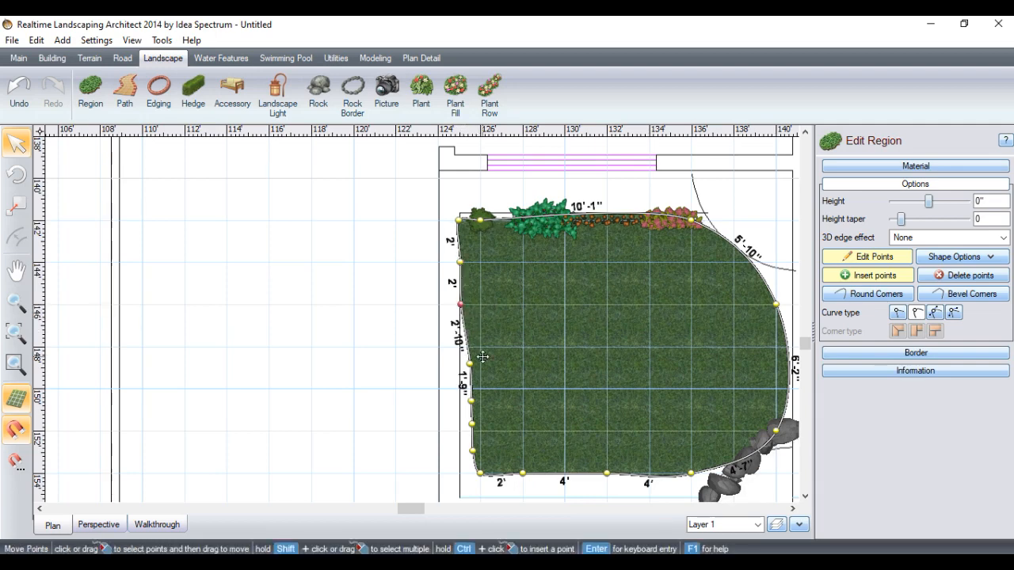
{"action": "left_click_drag", "start_coordinate": [470, 365], "coordinate": [459, 366]}
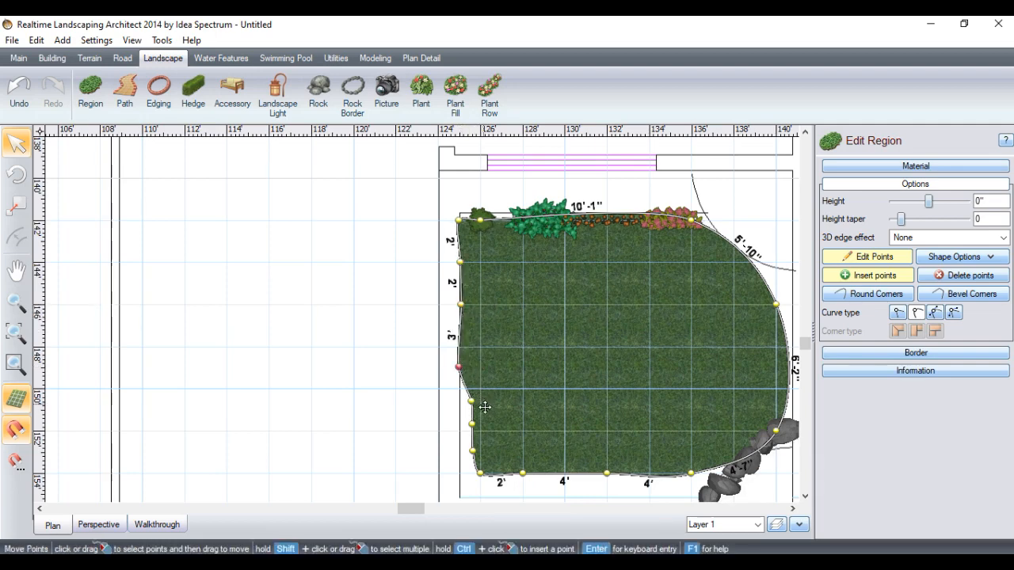
{"action": "mouse_move", "coordinate": [471, 402]}
{"action": "left_mouse_down", "text": "ctrl"}
{"action": "mouse_move", "coordinate": [457, 408]}
{"action": "mouse_move", "coordinate": [459, 389]}
{"action": "left_mouse_up", "text": "ctrl"}
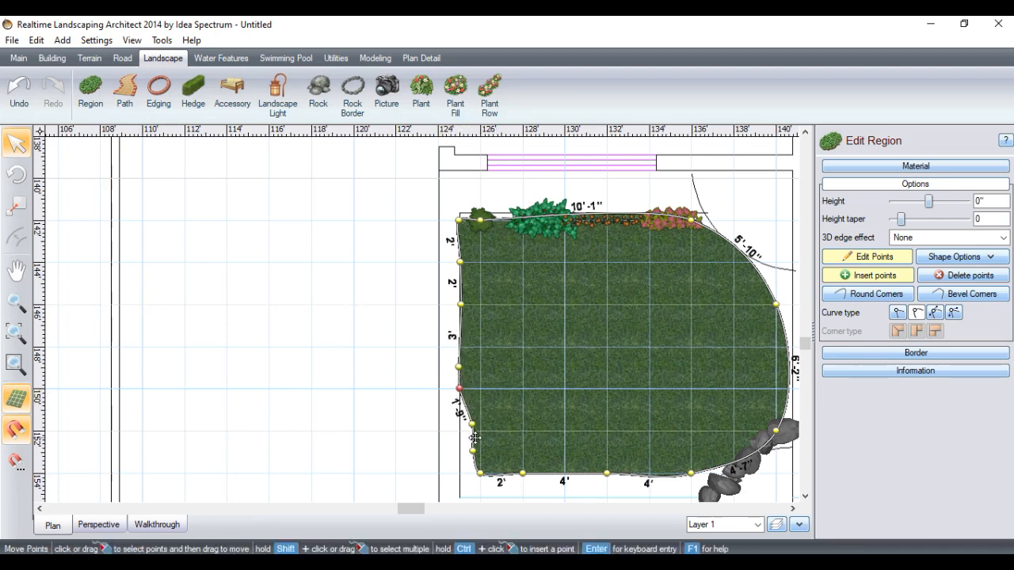
{"action": "left_click_drag", "start_coordinate": [469, 427], "coordinate": [460, 492]}
{"action": "left_click_drag", "start_coordinate": [520, 475], "coordinate": [523, 497]}
{"action": "left_click_drag", "start_coordinate": [604, 478], "coordinate": [607, 495]}
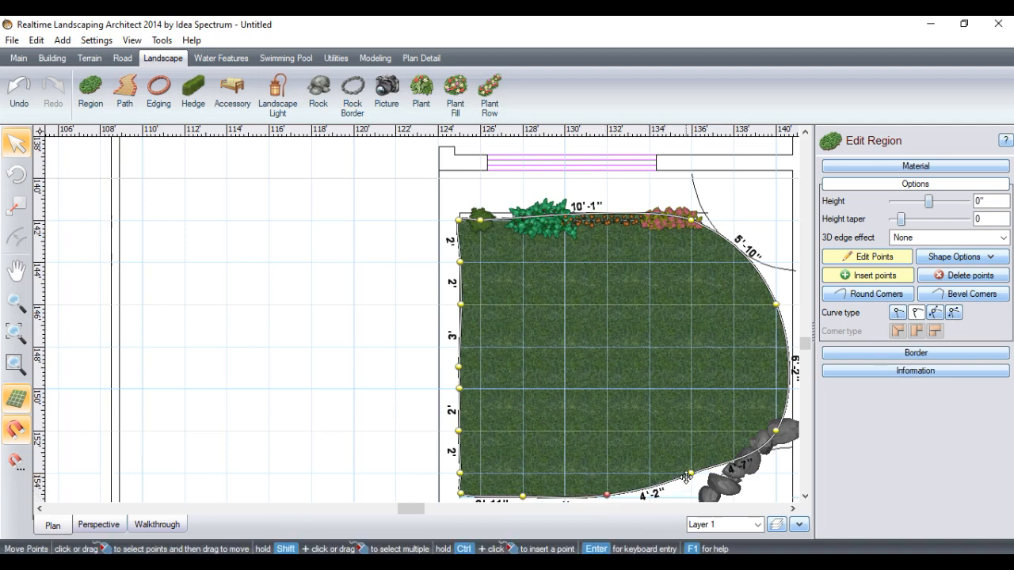
Insert six edit points along the grass region's lower-right curve, from the lower edge to the rock border.
{"action": "left_click", "coordinate": [875, 278]}
{"action": "left_click", "coordinate": [654, 486]}
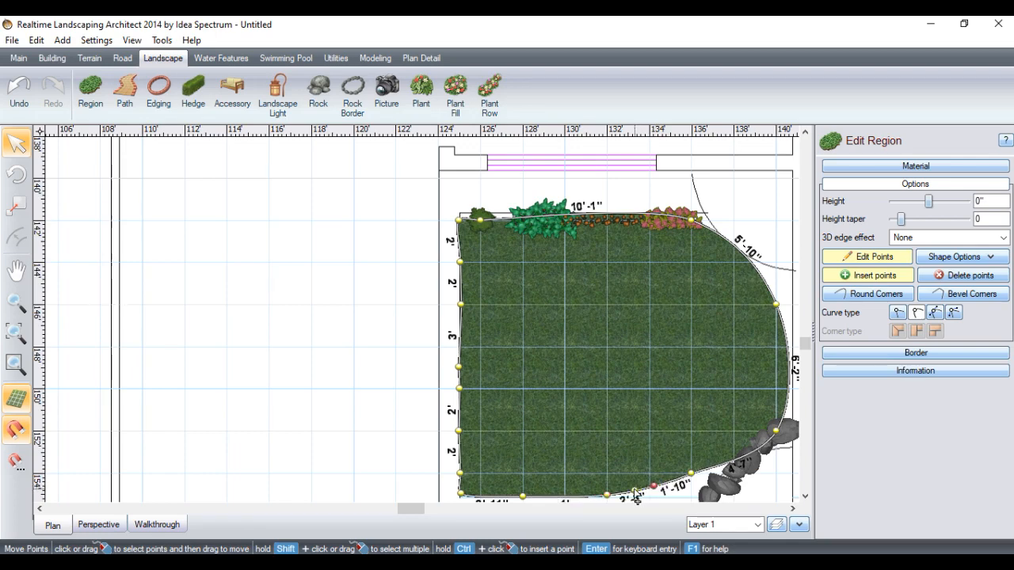
{"action": "left_click", "coordinate": [623, 493]}
{"action": "left_click", "coordinate": [630, 492]}
{"action": "left_click", "coordinate": [710, 469]}
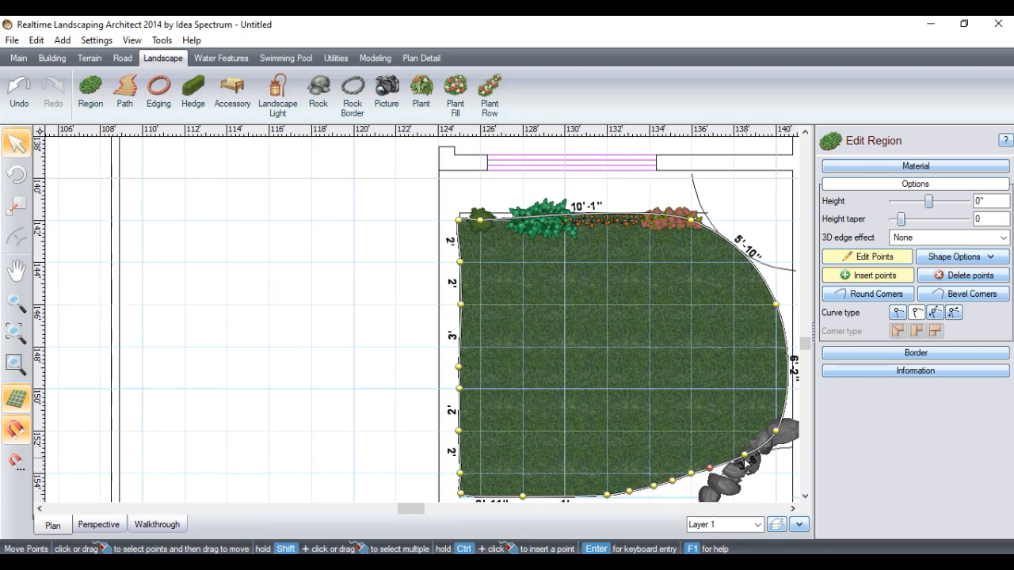
{"action": "left_click", "coordinate": [734, 460]}
{"action": "left_click", "coordinate": [754, 453]}
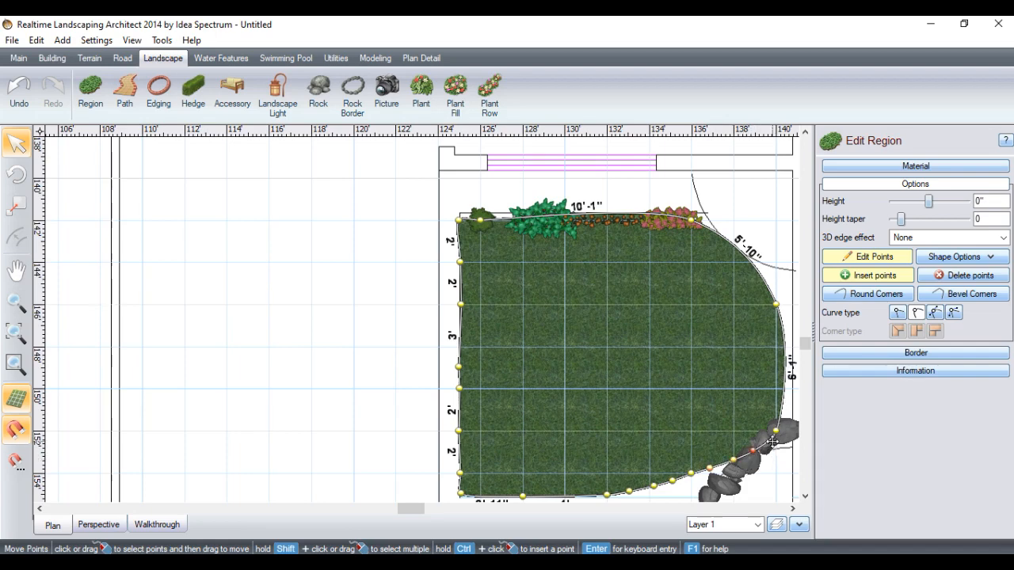
Insert seven edit points along the grass region's right edge, from the rock border up to the door arc.
{"action": "left_click", "coordinate": [783, 412]}
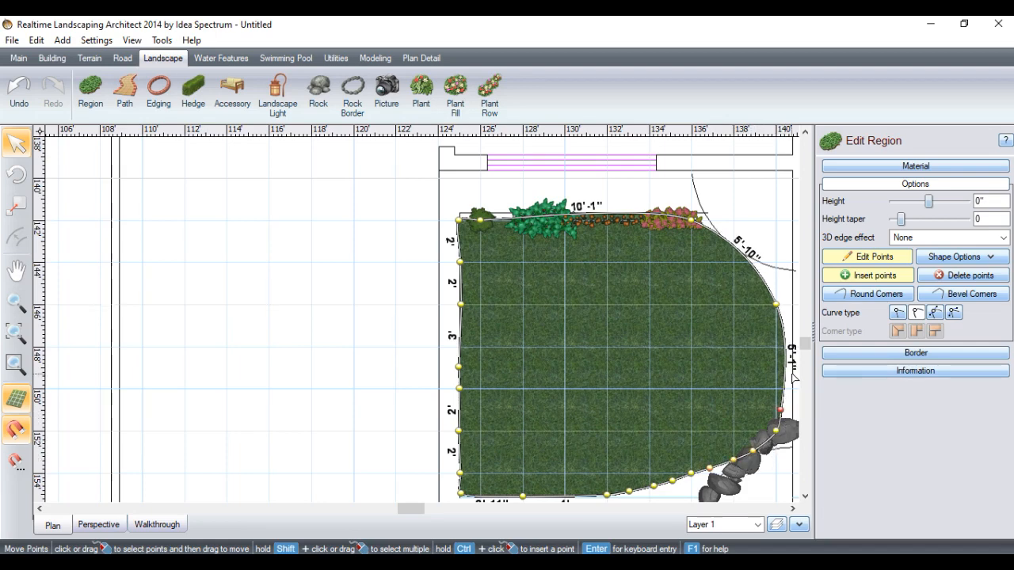
{"action": "left_click", "coordinate": [784, 383]}
{"action": "left_click", "coordinate": [784, 358]}
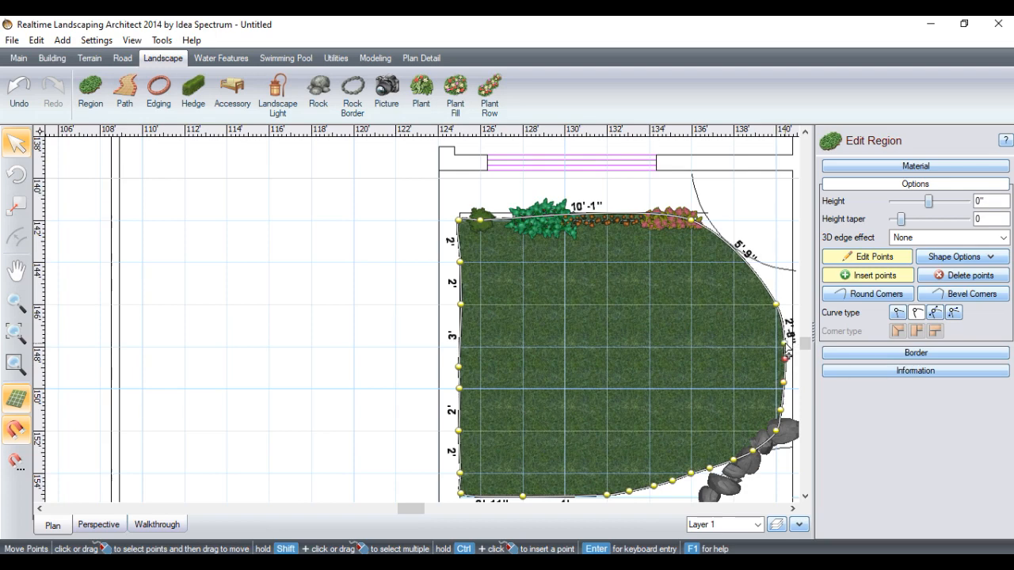
{"action": "left_click", "coordinate": [783, 344]}
{"action": "left_click", "coordinate": [782, 326]}
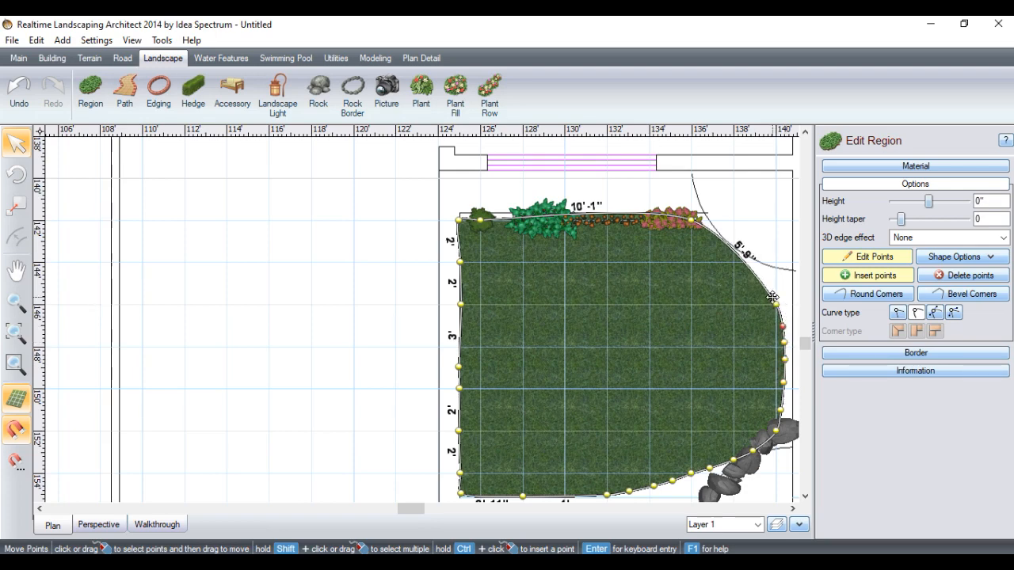
{"action": "left_click", "coordinate": [756, 285]}
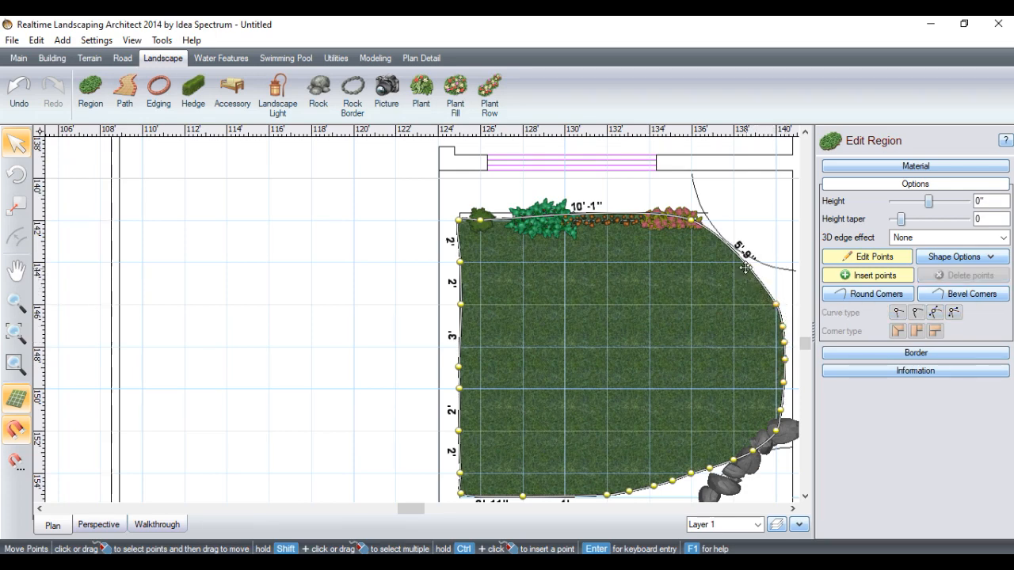
{"action": "left_click", "coordinate": [746, 269], "text": "ctrl"}
{"action": "left_click", "coordinate": [754, 287]}
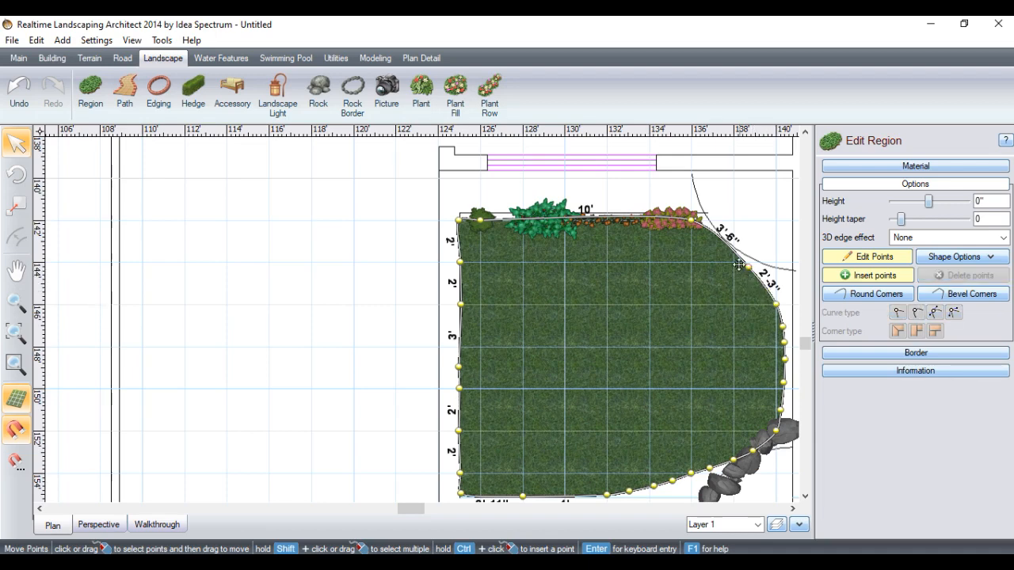
{"action": "left_click", "coordinate": [736, 253], "text": "ctrl"}
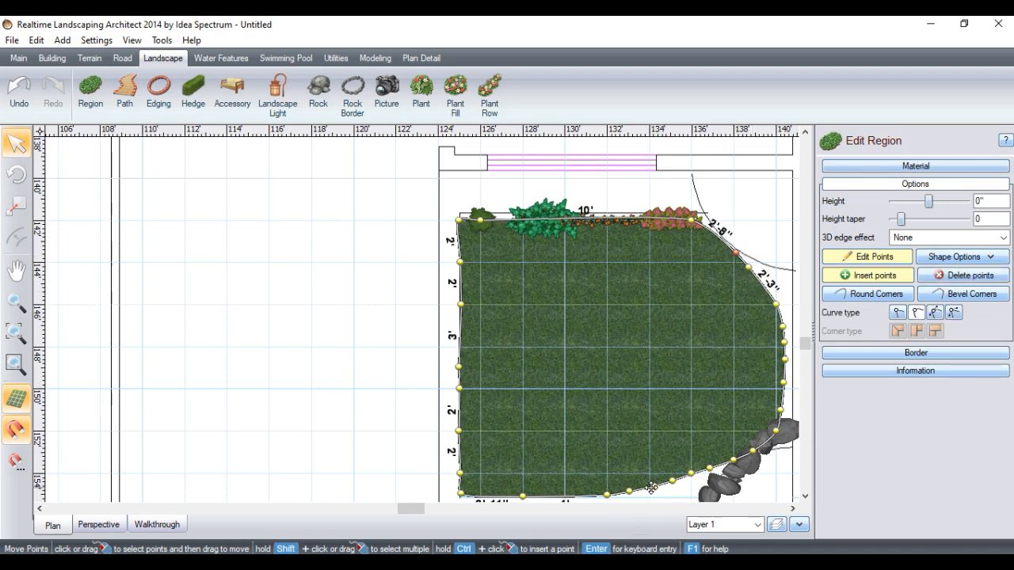
Reshape the grass region by pulling its lower-right points under the rock border and its right-edge points out to the plan line.
{"action": "left_click_drag", "start_coordinate": [654, 485], "coordinate": [650, 493]}
{"action": "left_click", "coordinate": [626, 495]}
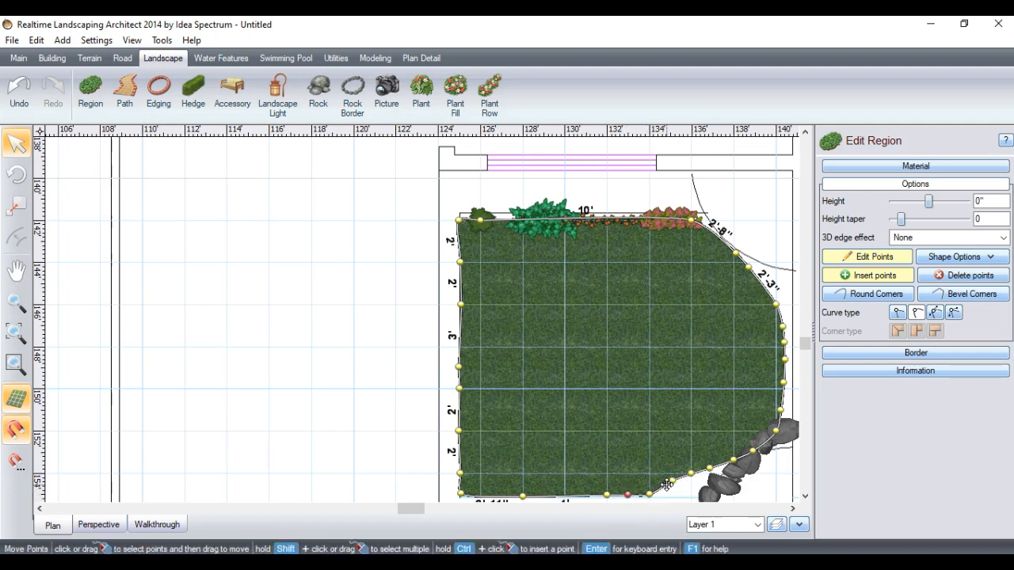
{"action": "left_click_drag", "start_coordinate": [669, 489], "coordinate": [743, 463]}
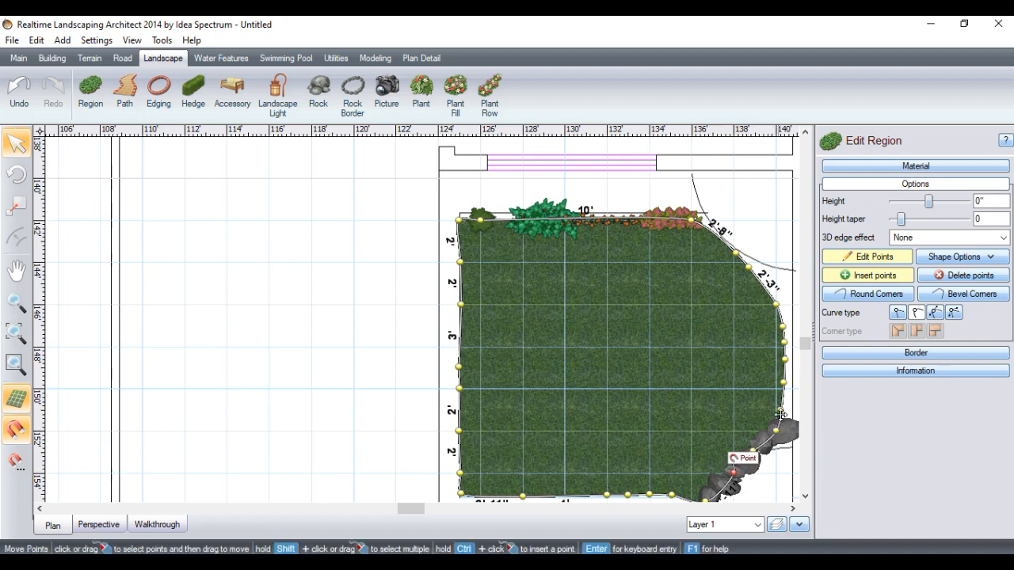
{"action": "left_click_drag", "start_coordinate": [781, 413], "coordinate": [784, 413]}
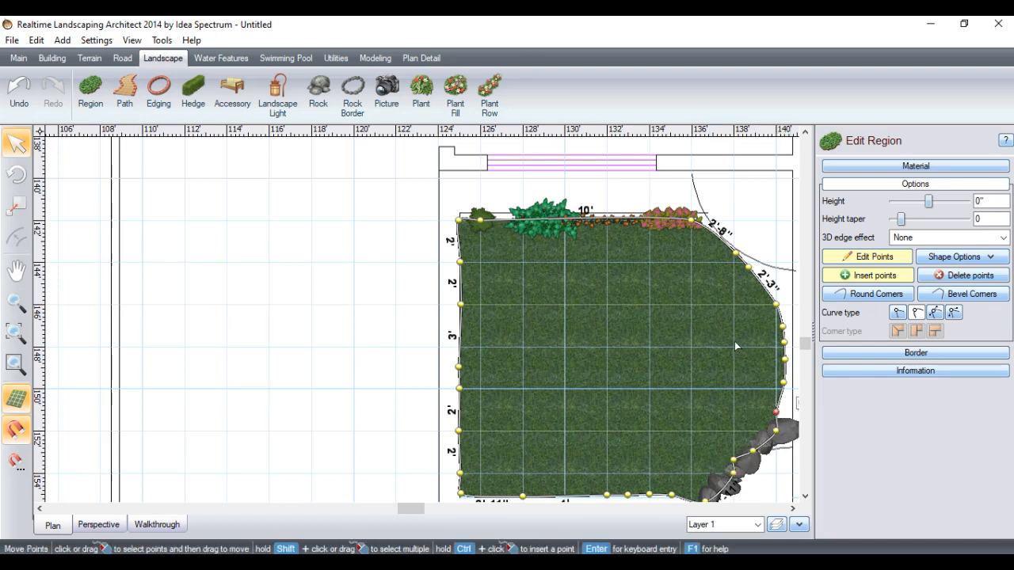
{"action": "left_click_drag", "start_coordinate": [785, 344], "coordinate": [783, 431]}
{"action": "left_click", "coordinate": [776, 409]}
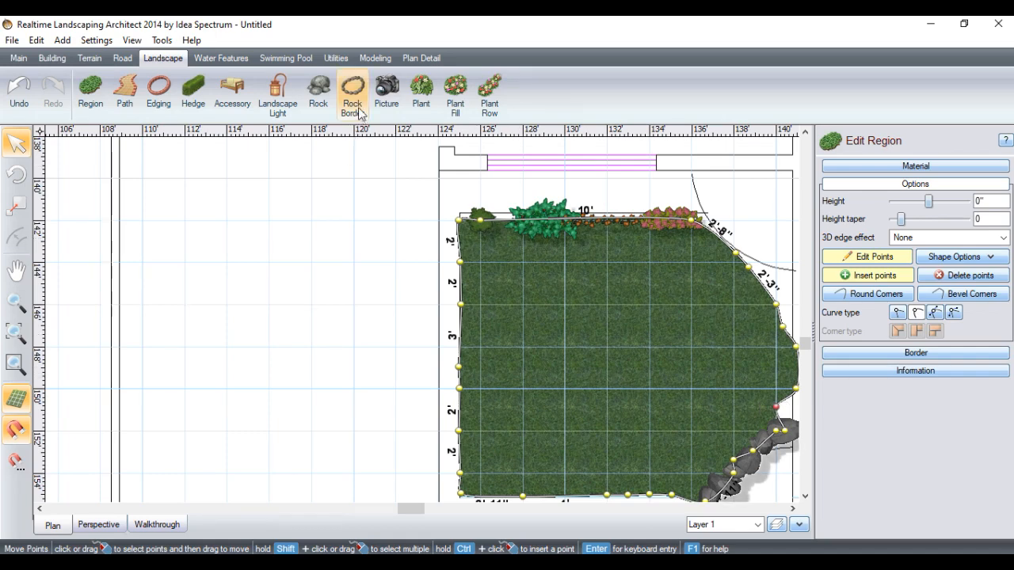
Place a single boulder just outside the rock border in plan and check it in perspective.
{"action": "left_click", "coordinate": [319, 94]}
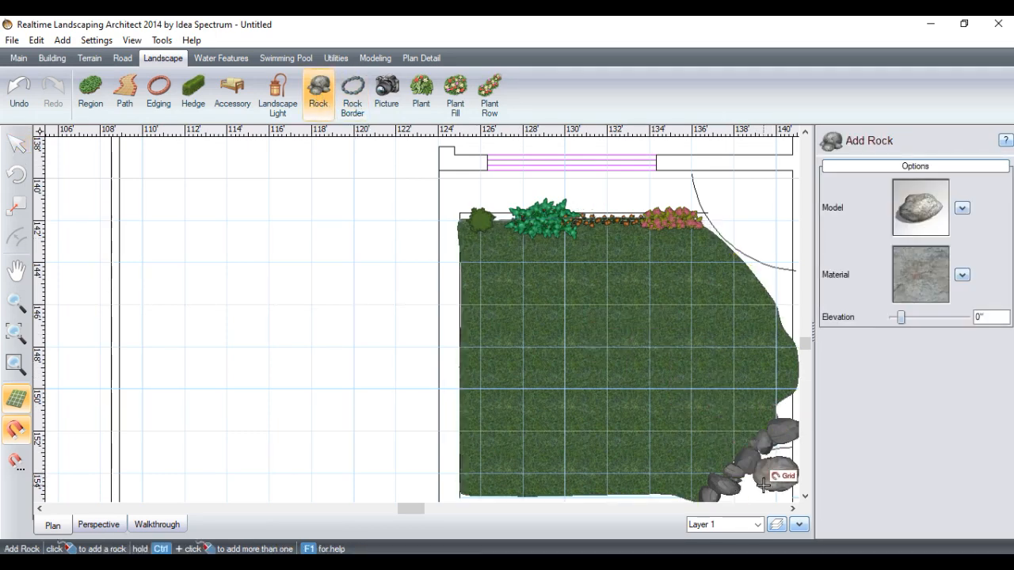
{"action": "left_click", "coordinate": [764, 483]}
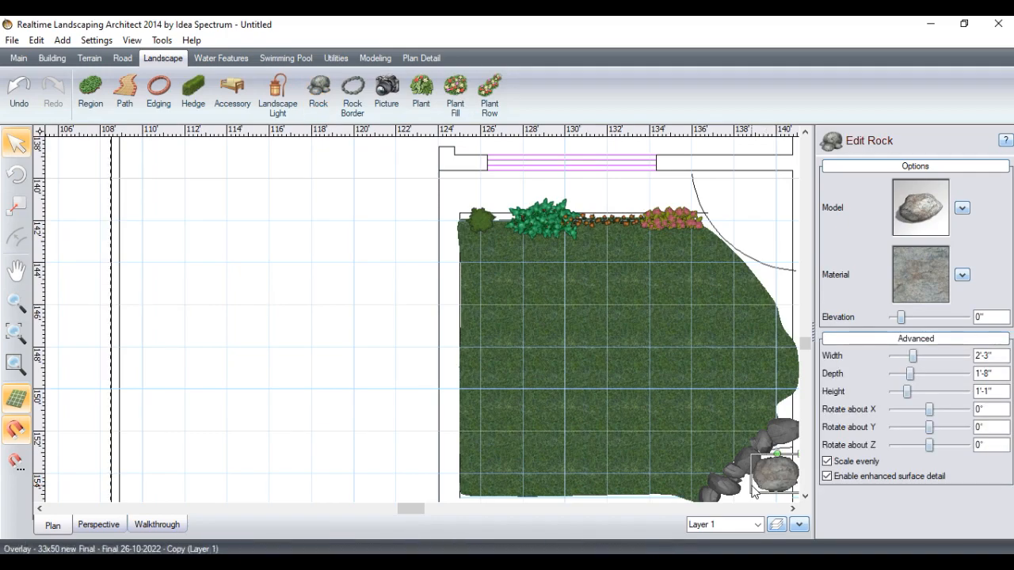
{"action": "left_click", "coordinate": [98, 525]}
{"action": "scroll", "coordinate": [522, 400], "scroll_direction": "down", "scroll_amount": 4}
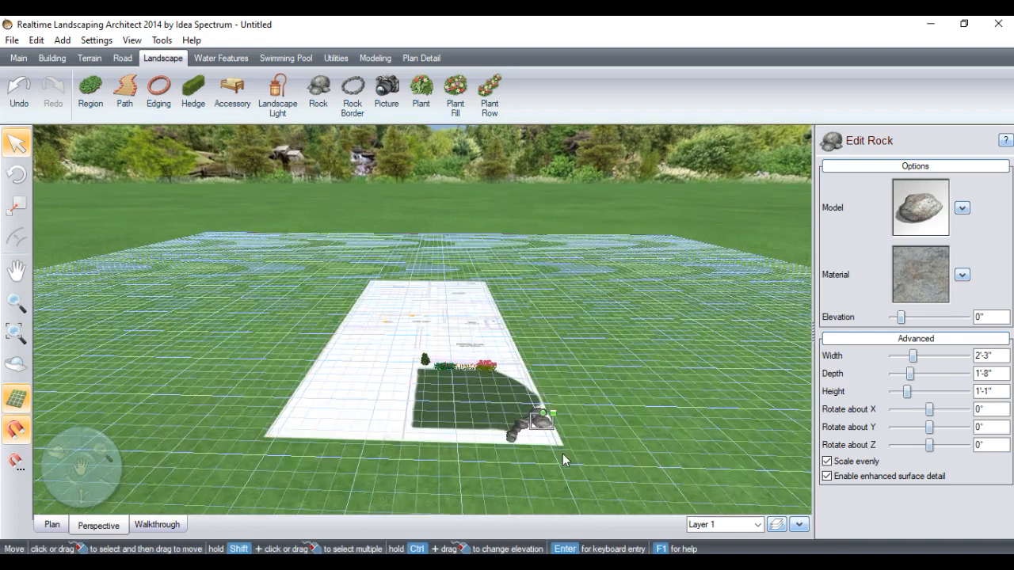
{"action": "scroll", "coordinate": [562, 454], "scroll_direction": "up", "scroll_amount": 3}
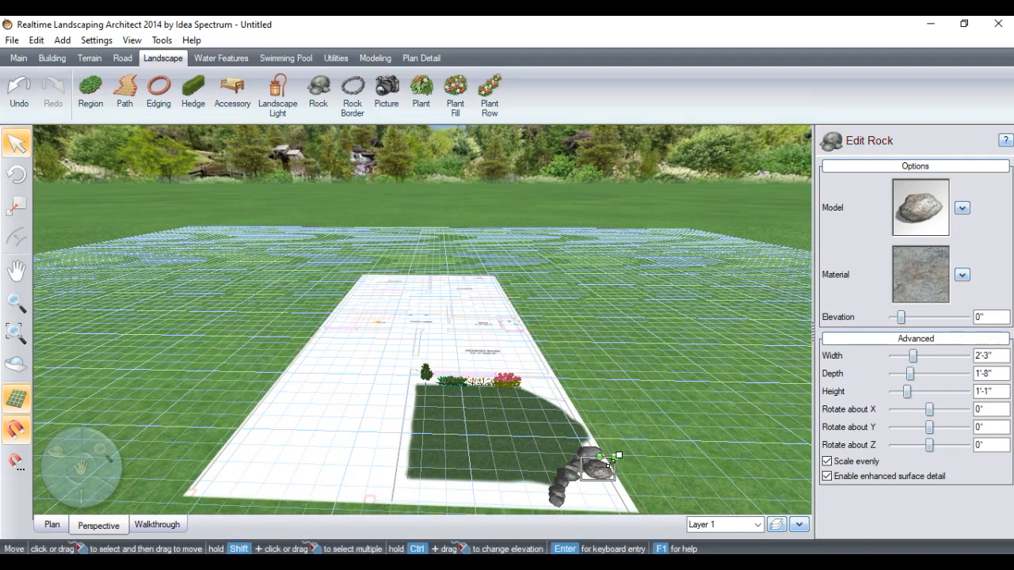
Enlarge the boulder evenly to 7'-4" wide and rotate it to -144° about Y.
{"action": "left_click_drag", "start_coordinate": [619, 455], "coordinate": [656, 425]}
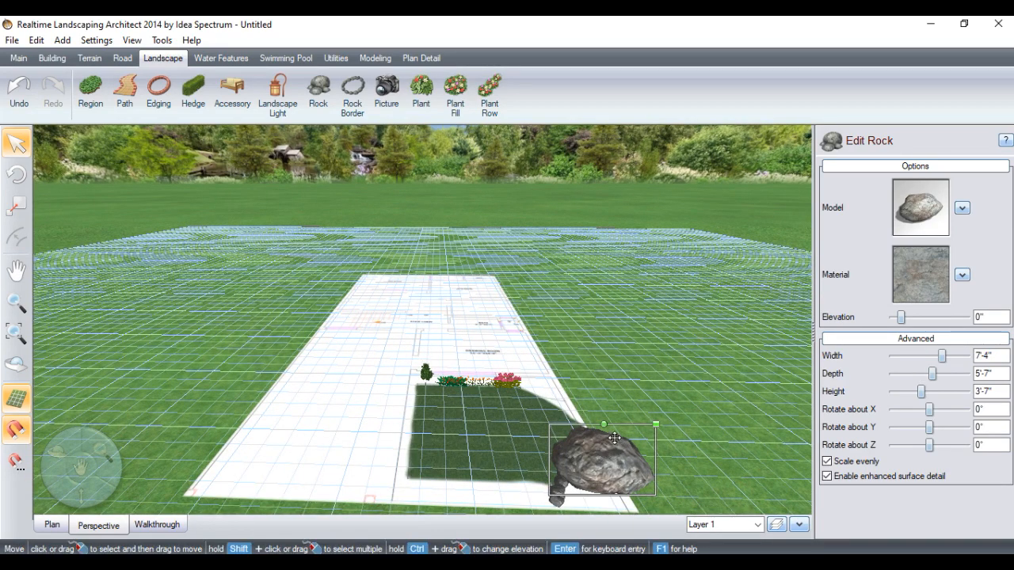
{"action": "left_click_drag", "start_coordinate": [605, 423], "coordinate": [583, 483]}
Examine the boulder in the realtime walkthrough, return to perspective and delete it.
{"action": "left_click", "coordinate": [153, 528]}
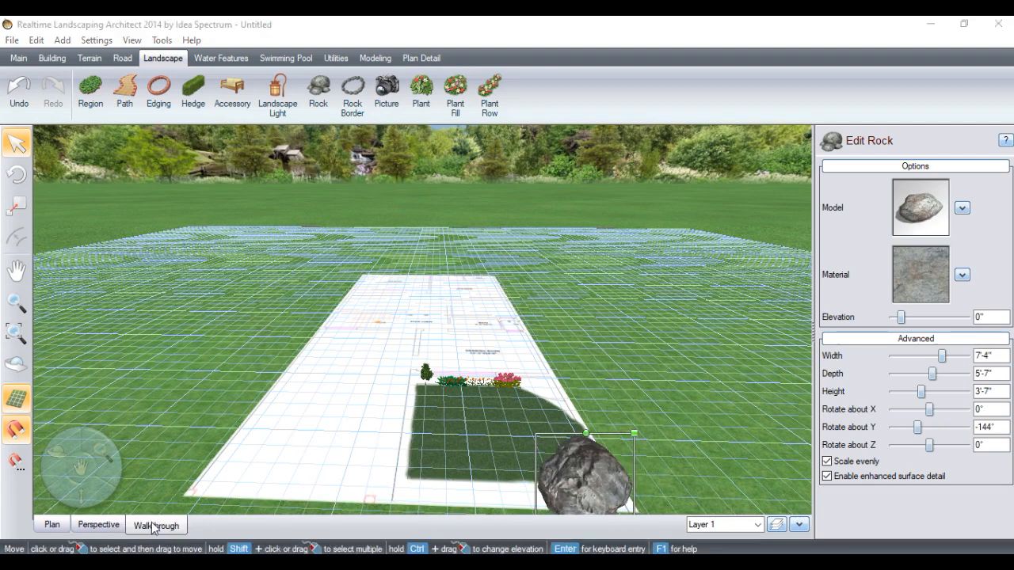
{"action": "left_click", "coordinate": [617, 209]}
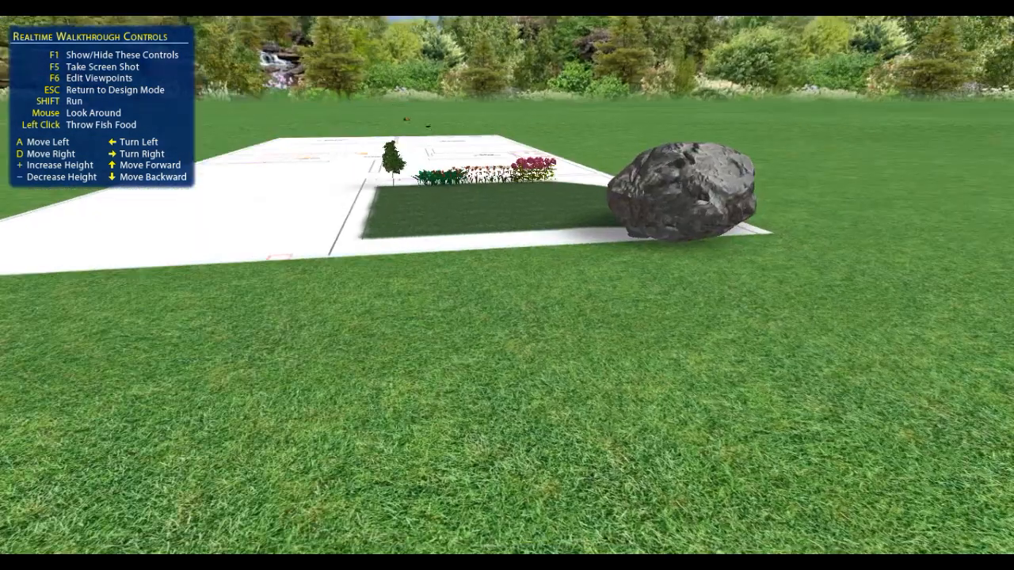
{"action": "key", "text": "Escape"}
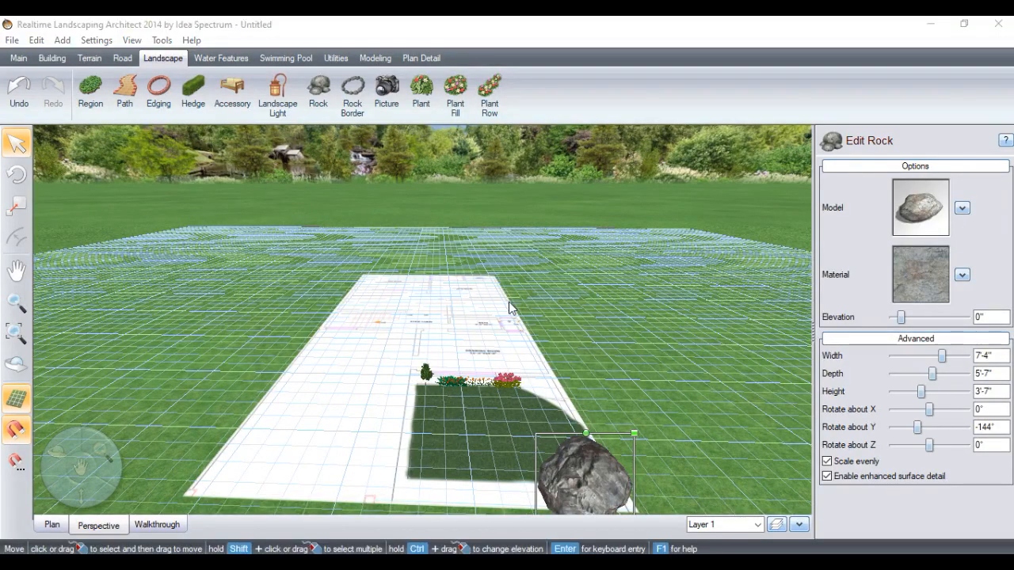
{"action": "key", "text": "Delete"}
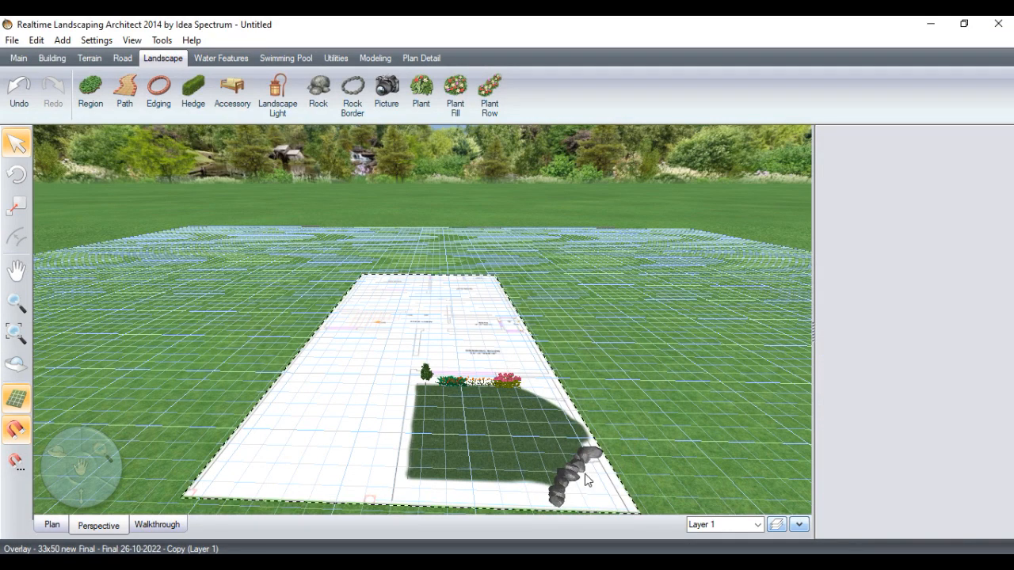
{"action": "left_click", "coordinate": [311, 98]}
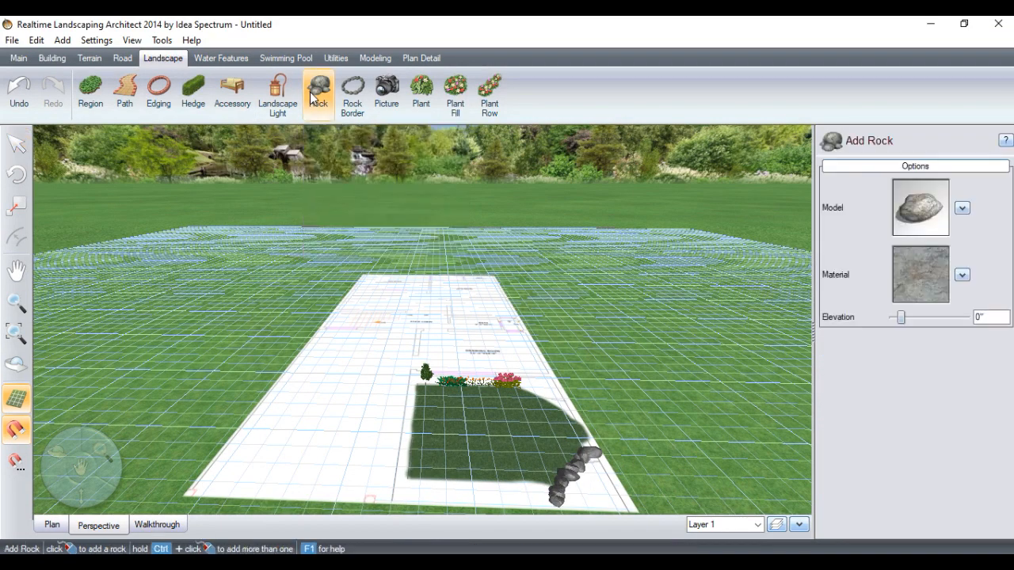
{"action": "left_click", "coordinate": [961, 207]}
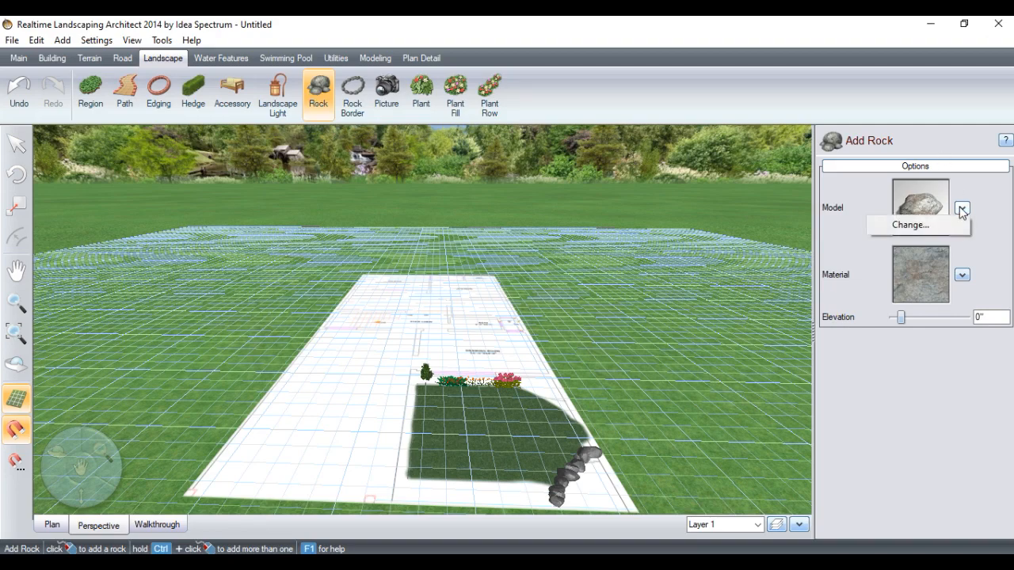
{"action": "left_click", "coordinate": [918, 228]}
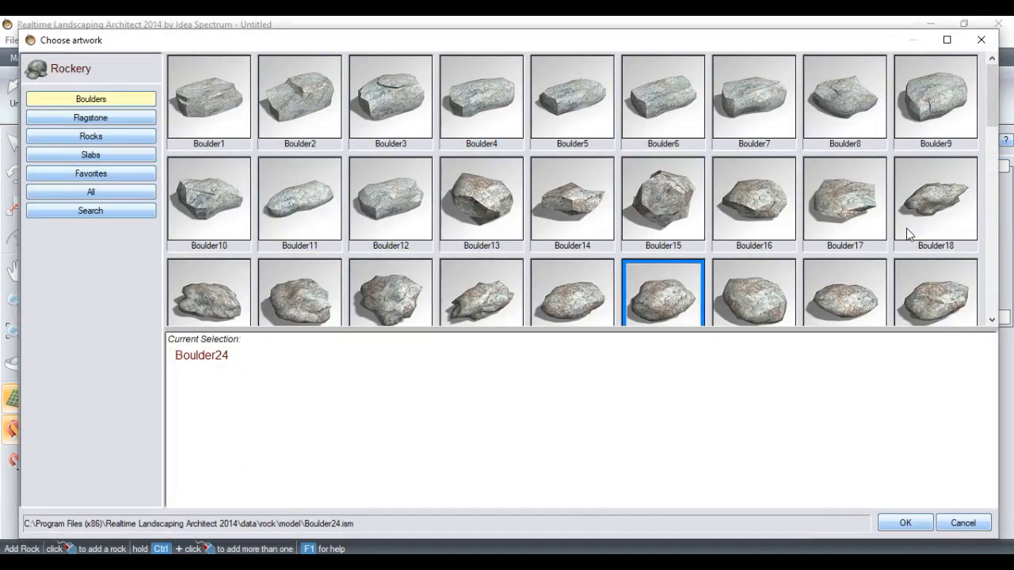
{"action": "left_click", "coordinate": [981, 40]}
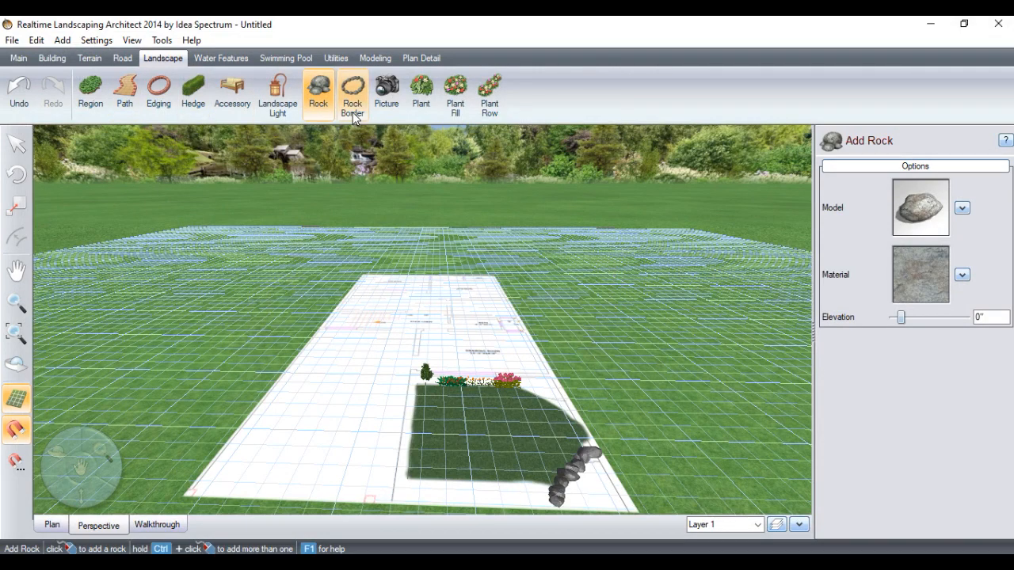
Place a waterfall rock over the rock border and rotate it to -163° about Y.
{"action": "left_click", "coordinate": [221, 58]}
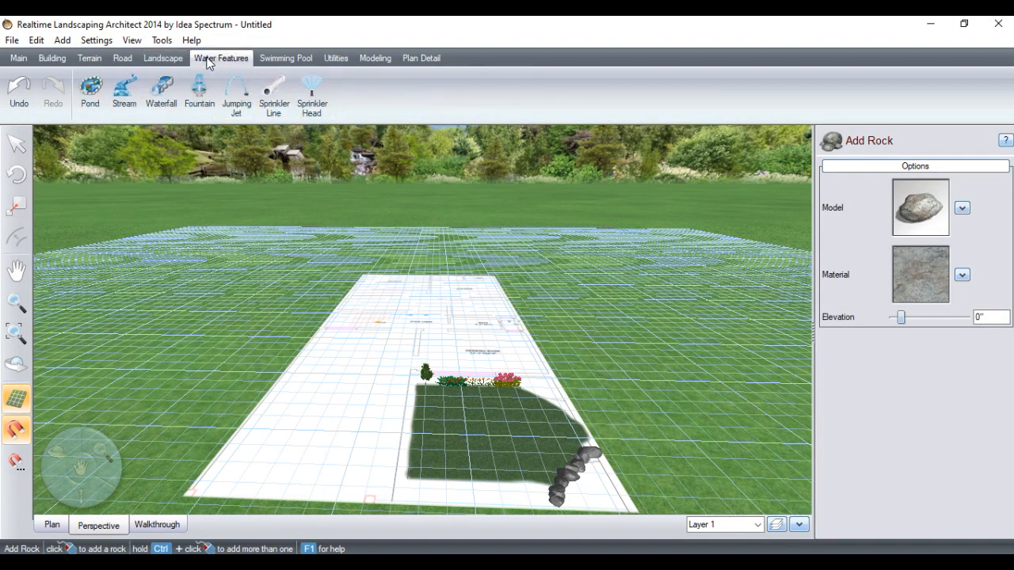
{"action": "left_click", "coordinate": [162, 95]}
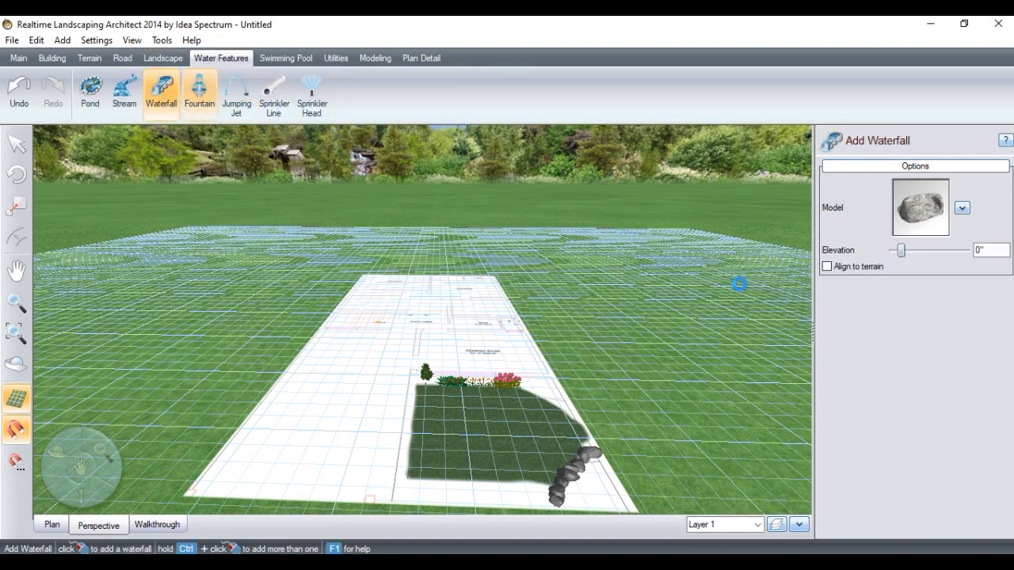
{"action": "left_click", "coordinate": [588, 486]}
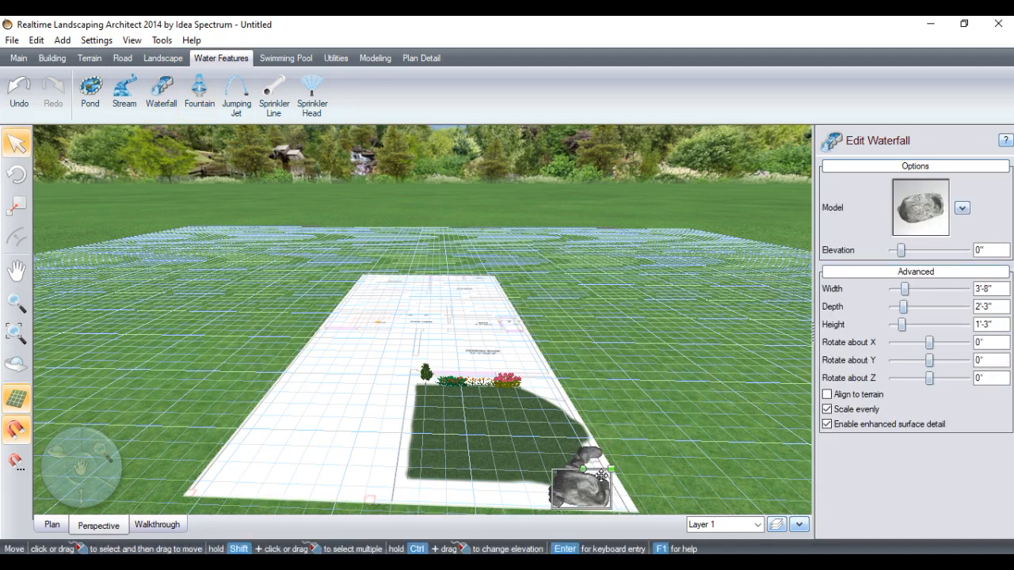
{"action": "mouse_move", "coordinate": [585, 468]}
{"action": "left_mouse_down"}
{"action": "mouse_move", "coordinate": [589, 485]}
{"action": "mouse_move", "coordinate": [574, 487]}
{"action": "mouse_move", "coordinate": [586, 492]}
{"action": "mouse_move", "coordinate": [577, 498]}
{"action": "mouse_move", "coordinate": [601, 489]}
{"action": "mouse_move", "coordinate": [581, 487]}
{"action": "left_mouse_up"}
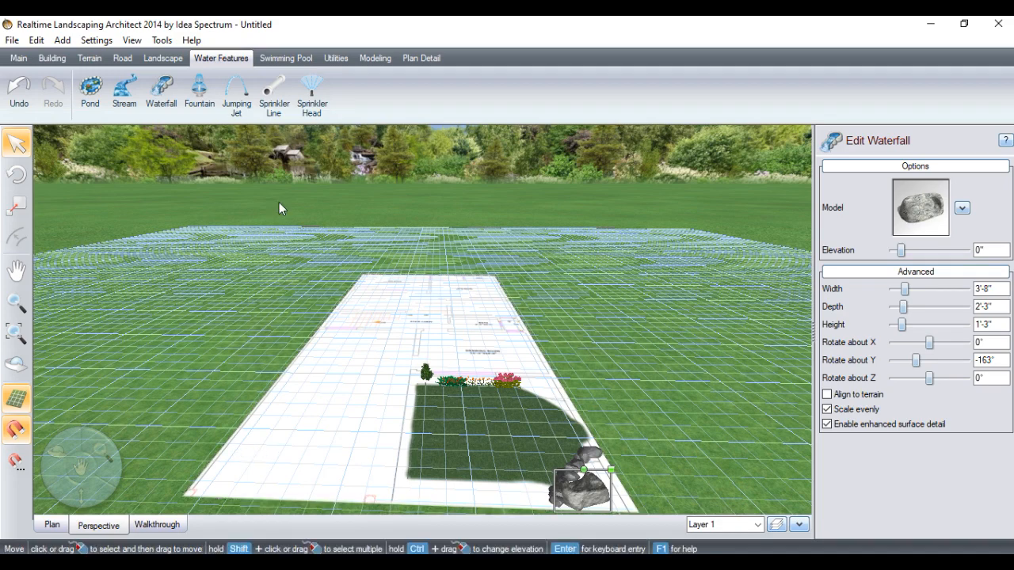
Place a fountain in the middle of the grass area and a 360° sprinkler head with 10' radius beside its base.
{"action": "left_click", "coordinate": [199, 93]}
{"action": "left_click", "coordinate": [494, 434]}
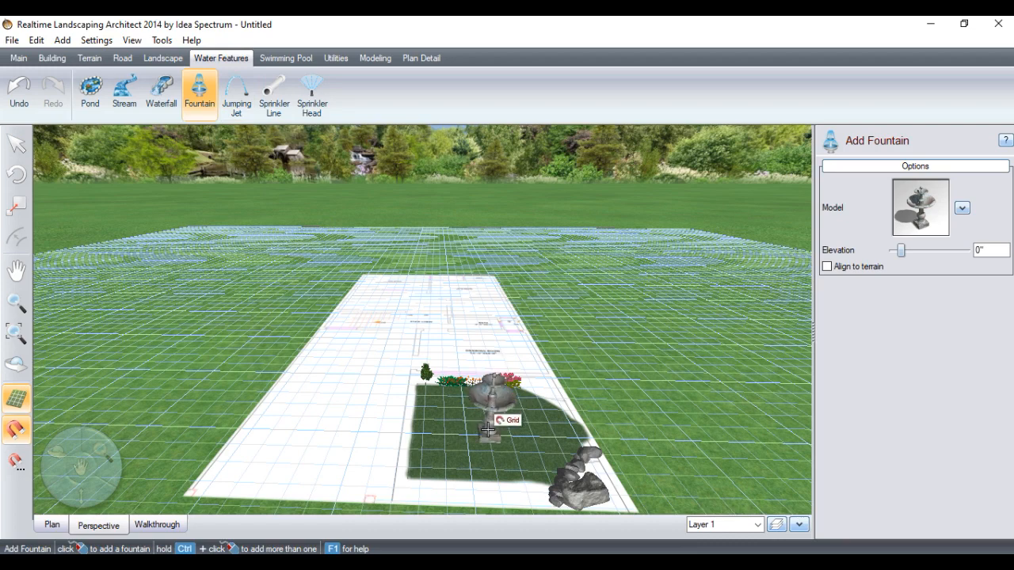
{"action": "left_click", "coordinate": [313, 102]}
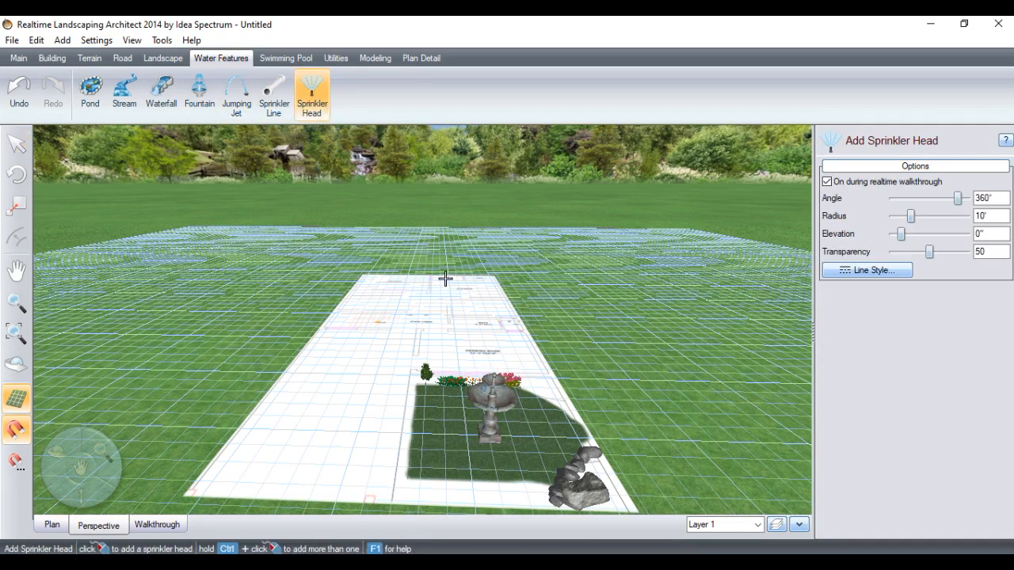
{"action": "left_click", "coordinate": [480, 428]}
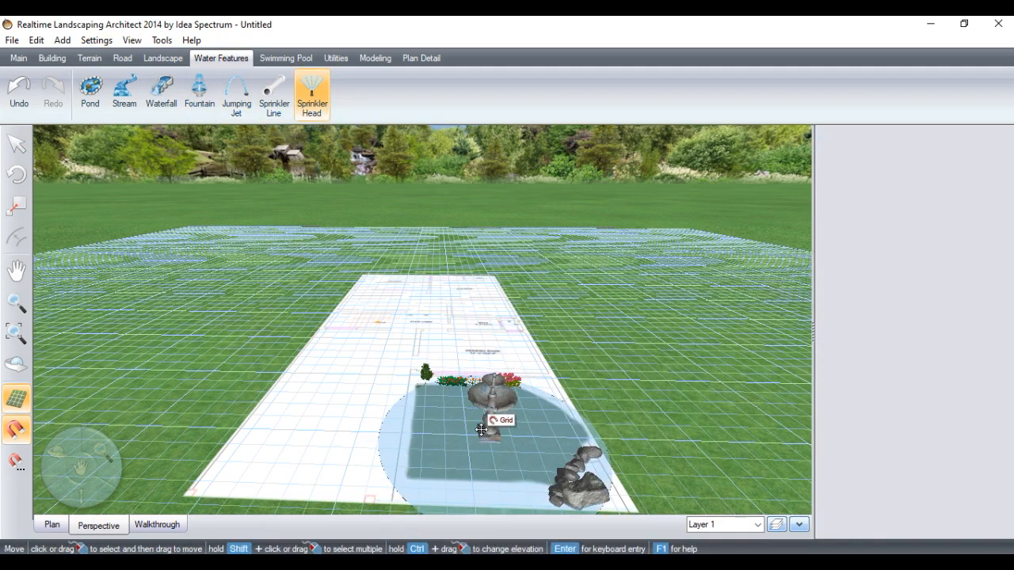
Examine the fountain, sprinkler and waterfall rock in the realtime walkthrough, keeping its default settings, and return to the perspective view.
{"action": "left_click", "coordinate": [174, 522]}
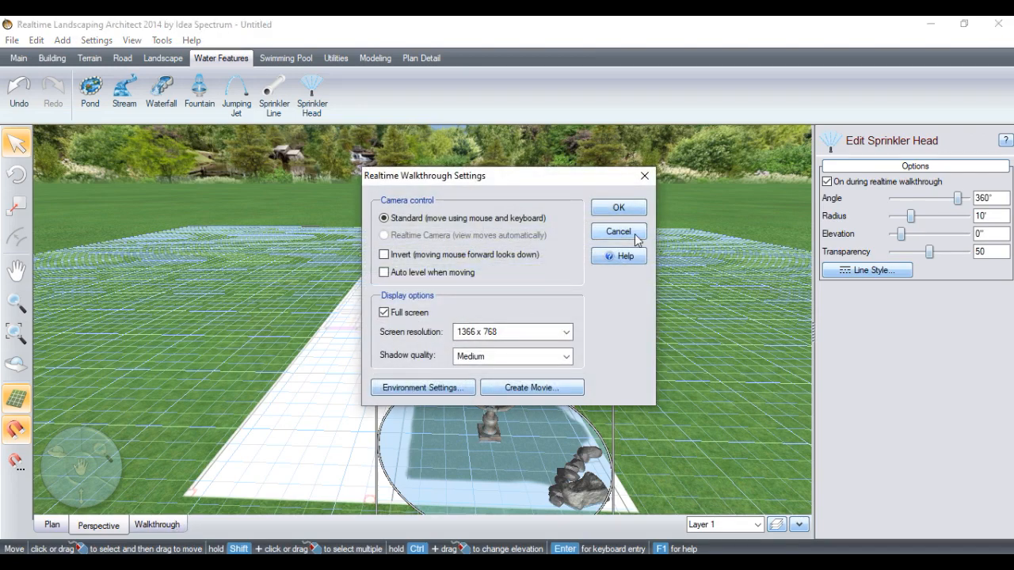
{"action": "left_click", "coordinate": [617, 207]}
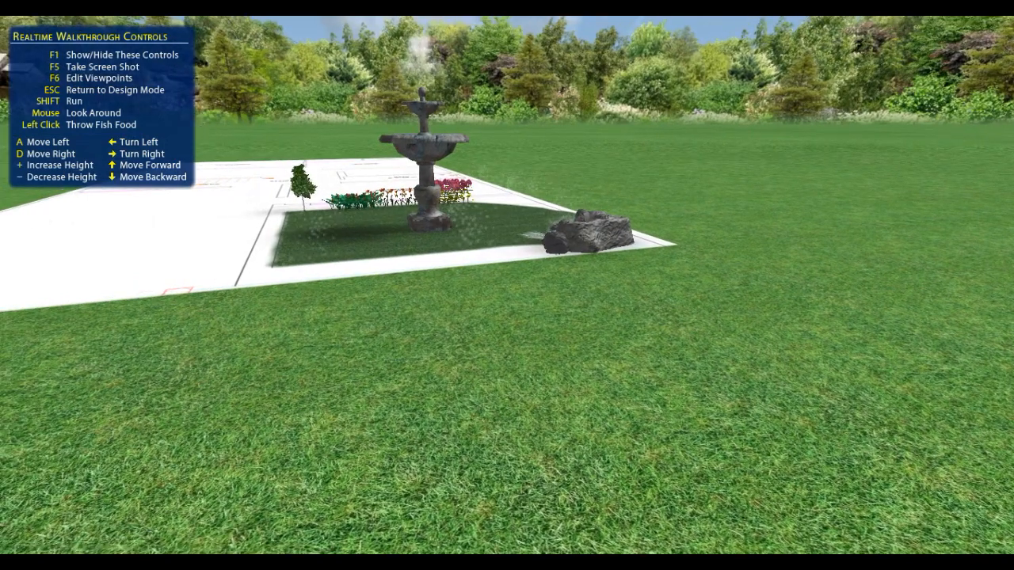
{"action": "key", "text": "Escape"}
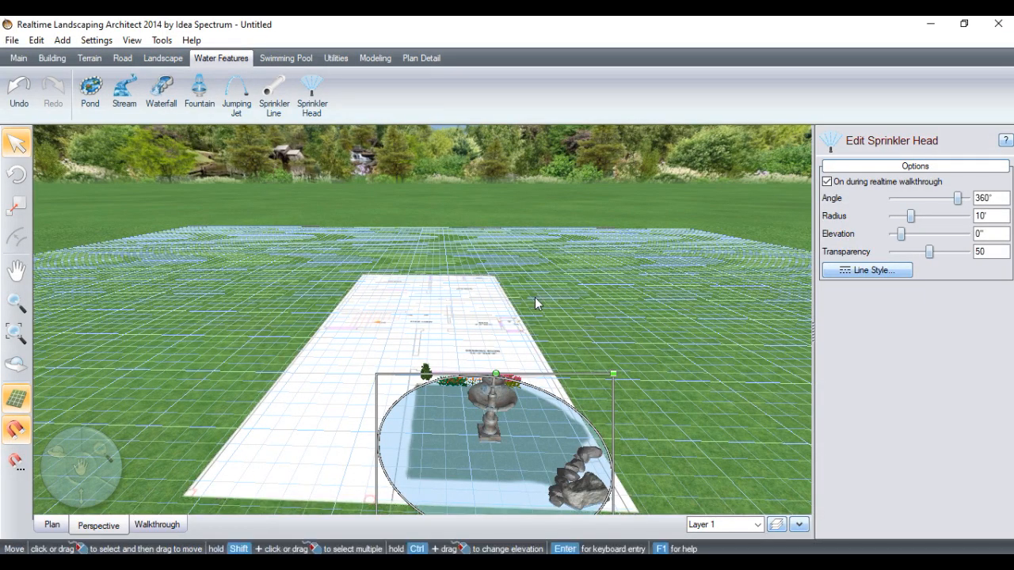